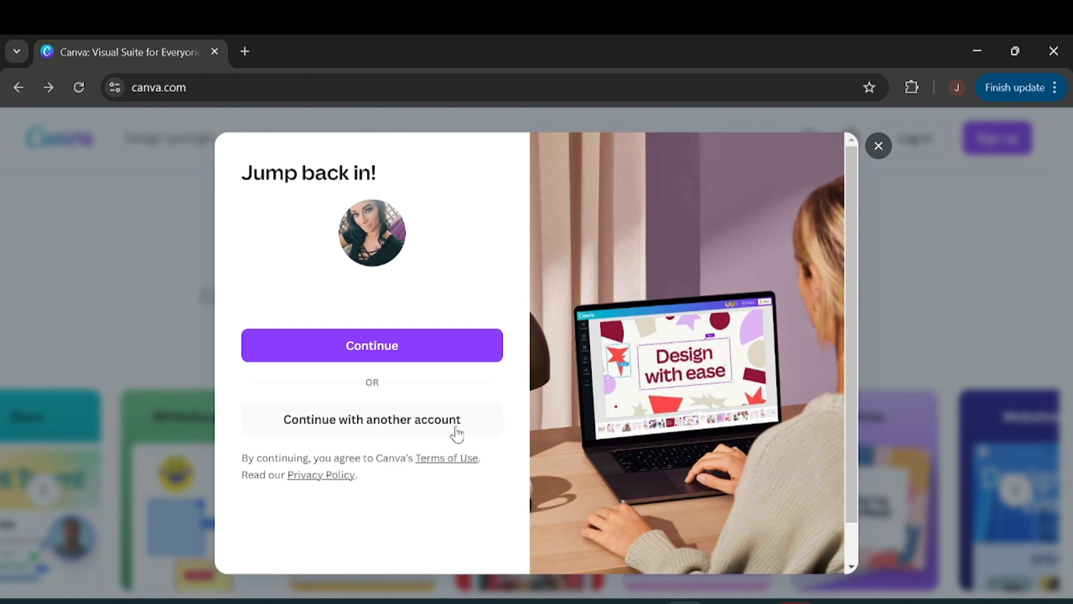
Sign up with another account using email, entering the account's email address and continuing
{"action": "left_click", "coordinate": [412, 422]}
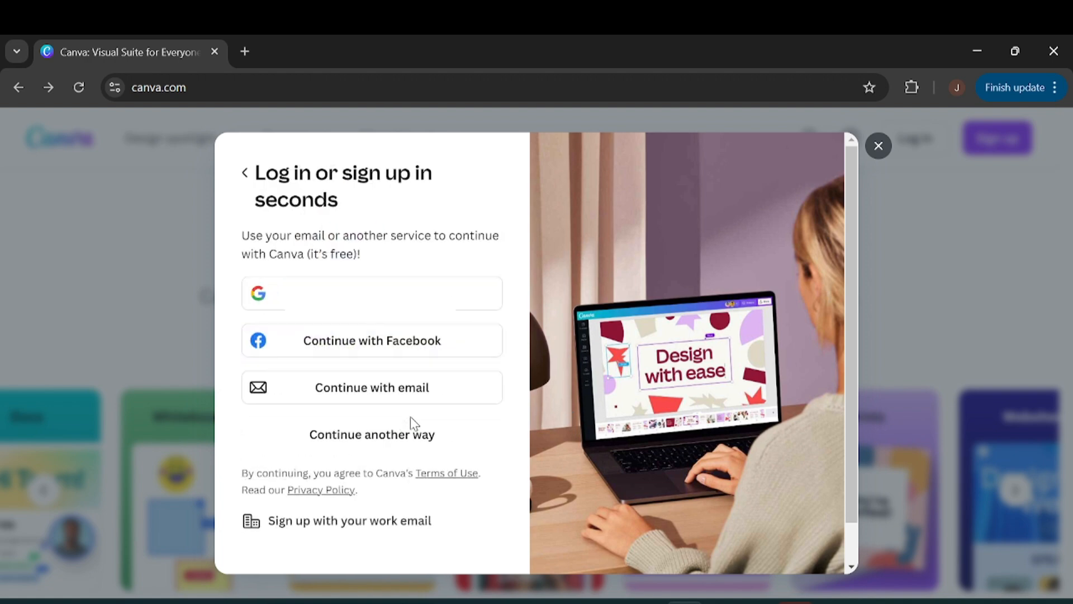
{"action": "left_click", "coordinate": [384, 399]}
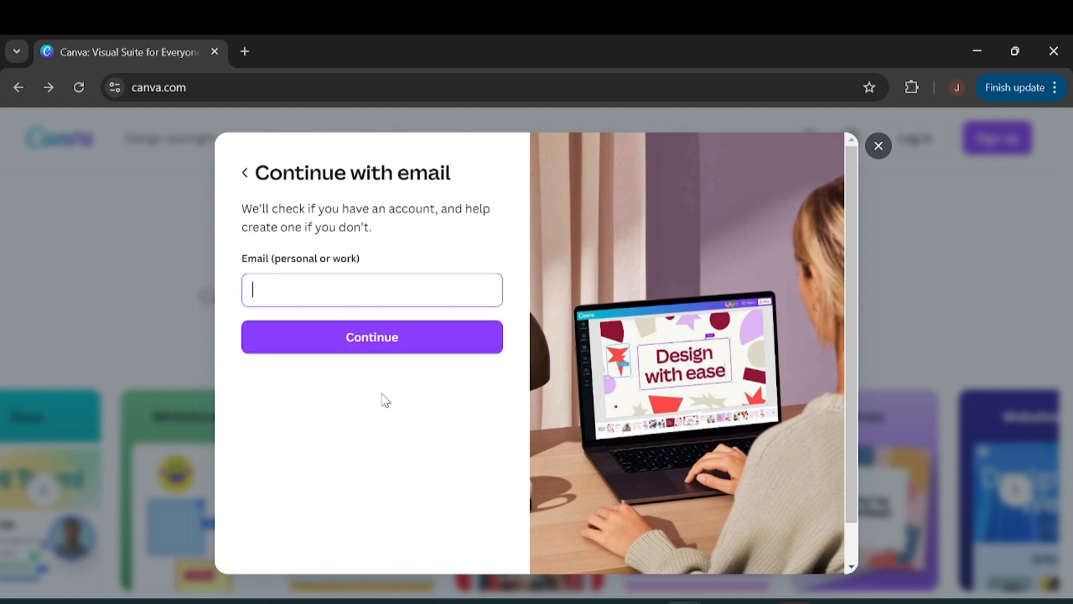
{"action": "type", "text": "pos"}
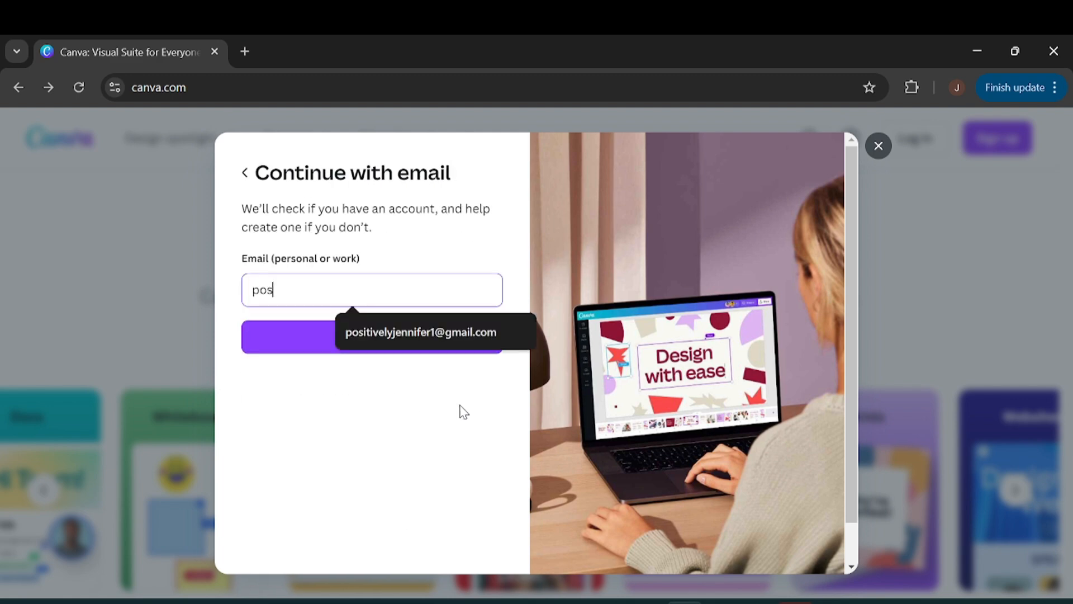
{"action": "left_click", "coordinate": [446, 338]}
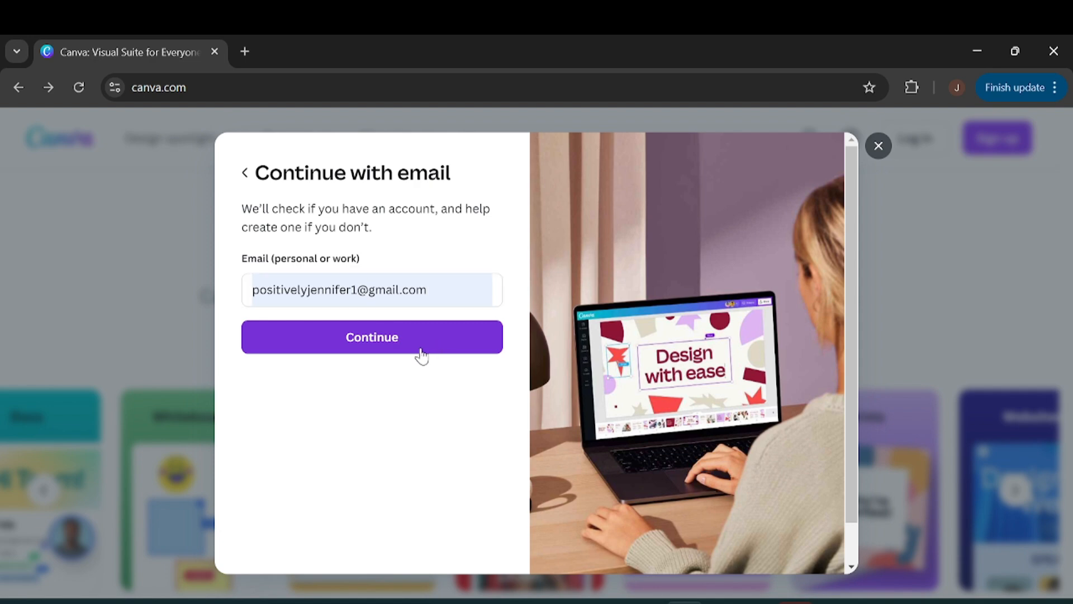
{"action": "left_click", "coordinate": [419, 354]}
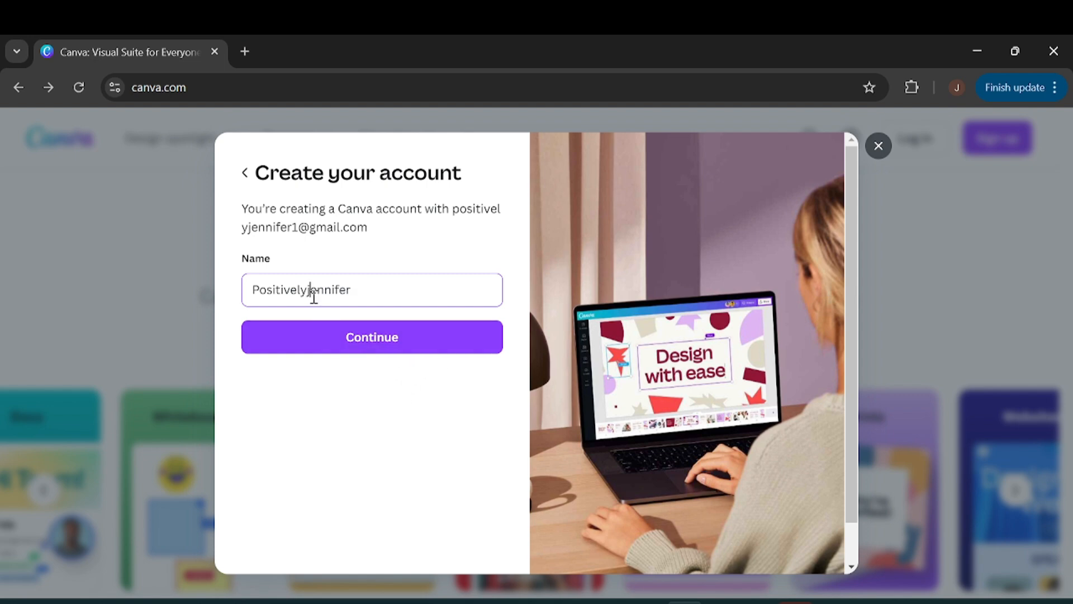
Correct the capitalization of the account name and enter the emailed verification code to finish signing up
{"action": "key", "text": "BackSpace"}
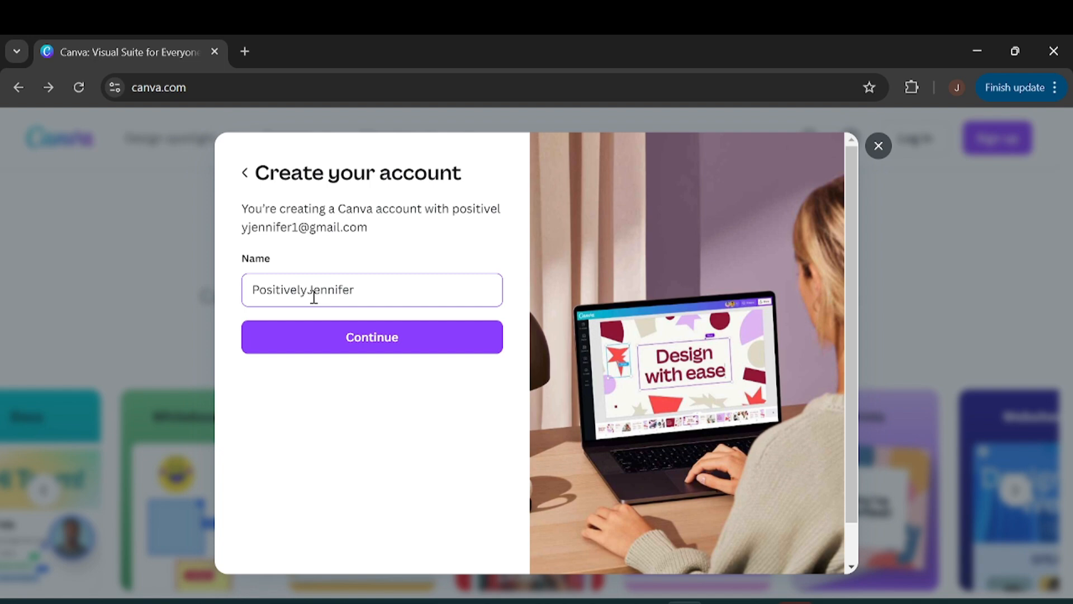
{"action": "left_click", "coordinate": [343, 338]}
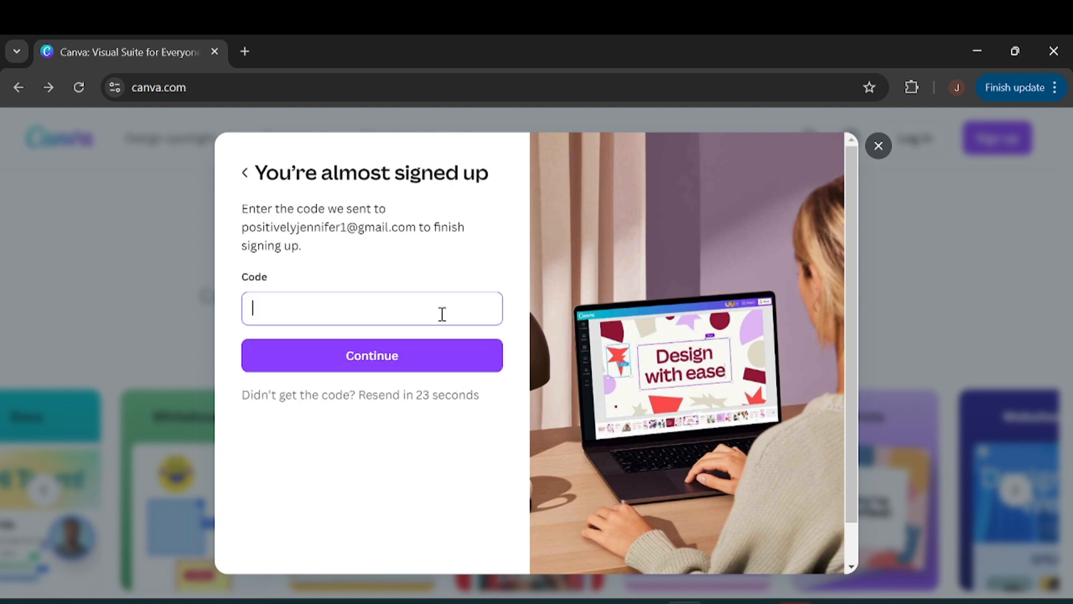
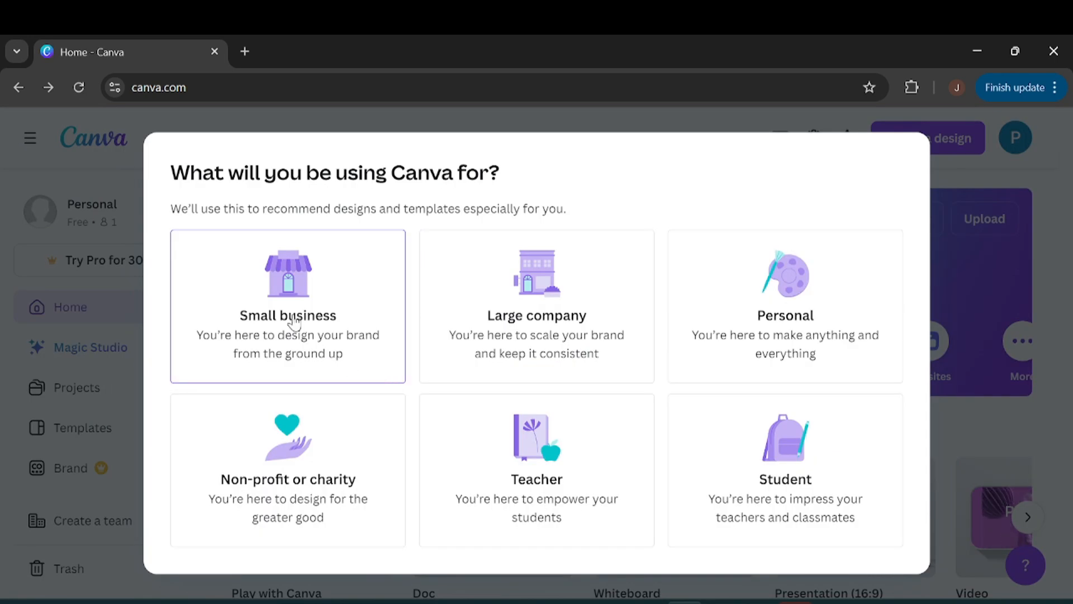
Choose Small business as the intended use and skip the industry and work goal questions and the Pro free trial
{"action": "left_click", "coordinate": [289, 321]}
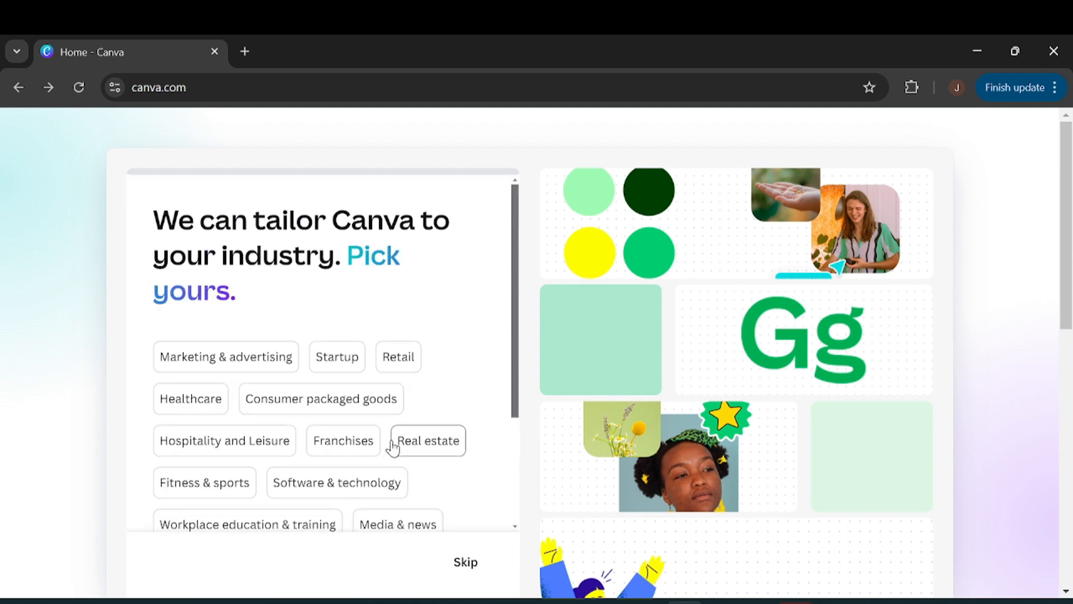
{"action": "left_click", "coordinate": [466, 562]}
{"action": "left_click", "coordinate": [471, 562]}
{"action": "left_click", "coordinate": [467, 562]}
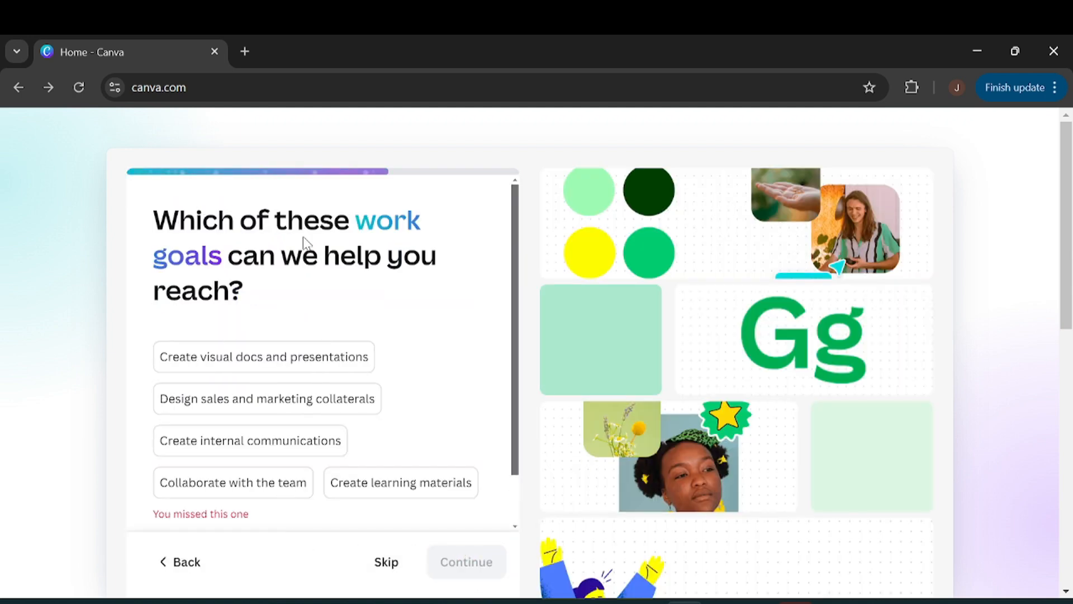
{"action": "scroll", "coordinate": [417, 316], "scroll_direction": "down", "scroll_amount": 1}
{"action": "left_click", "coordinate": [386, 562]}
{"action": "scroll", "coordinate": [313, 402], "scroll_direction": "down", "scroll_amount": 1}
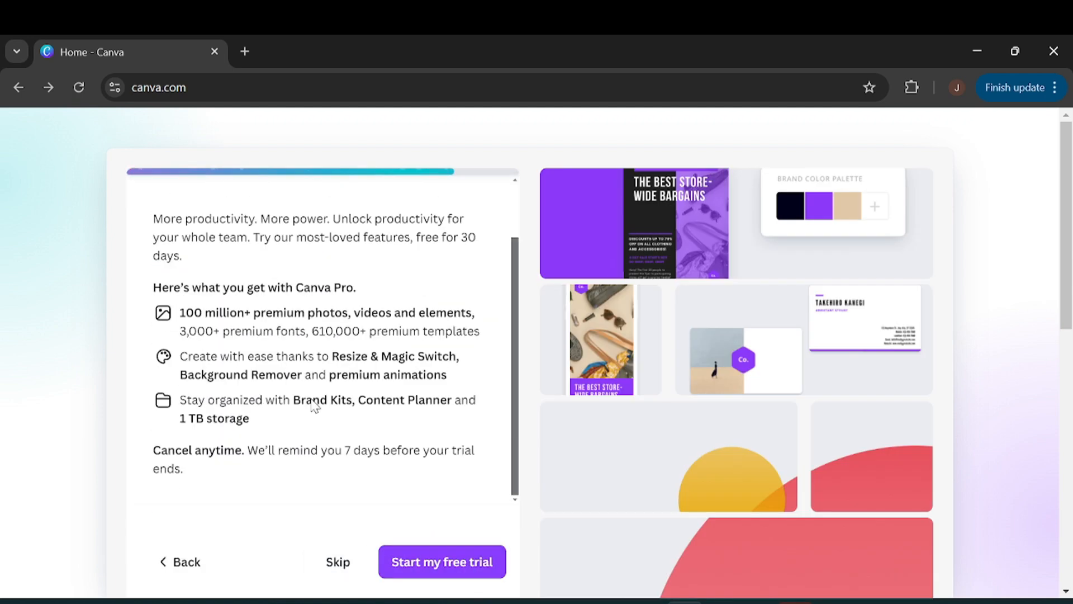
{"action": "scroll", "coordinate": [314, 405], "scroll_direction": "up", "scroll_amount": 1}
{"action": "scroll", "coordinate": [329, 481], "scroll_direction": "down", "scroll_amount": 1}
{"action": "left_click", "coordinate": [338, 562]}
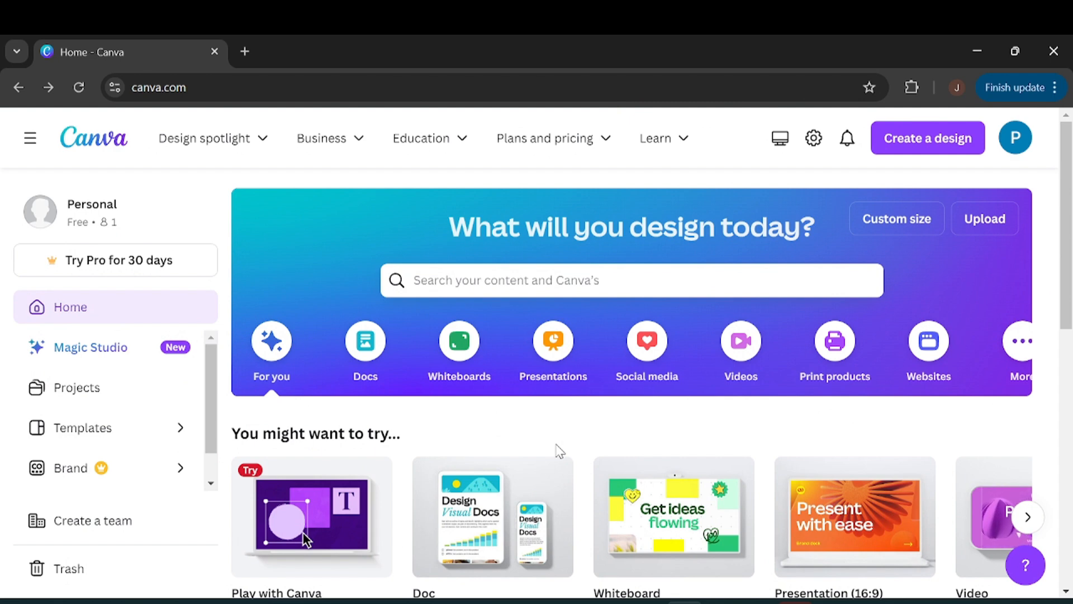
Search for "youtube thumbnail" and open the YouTube Thumbnail 1280 × 720 px template category
{"action": "scroll", "coordinate": [602, 423], "scroll_direction": "down", "scroll_amount": 5}
{"action": "scroll", "coordinate": [602, 423], "scroll_direction": "up", "scroll_amount": 4}
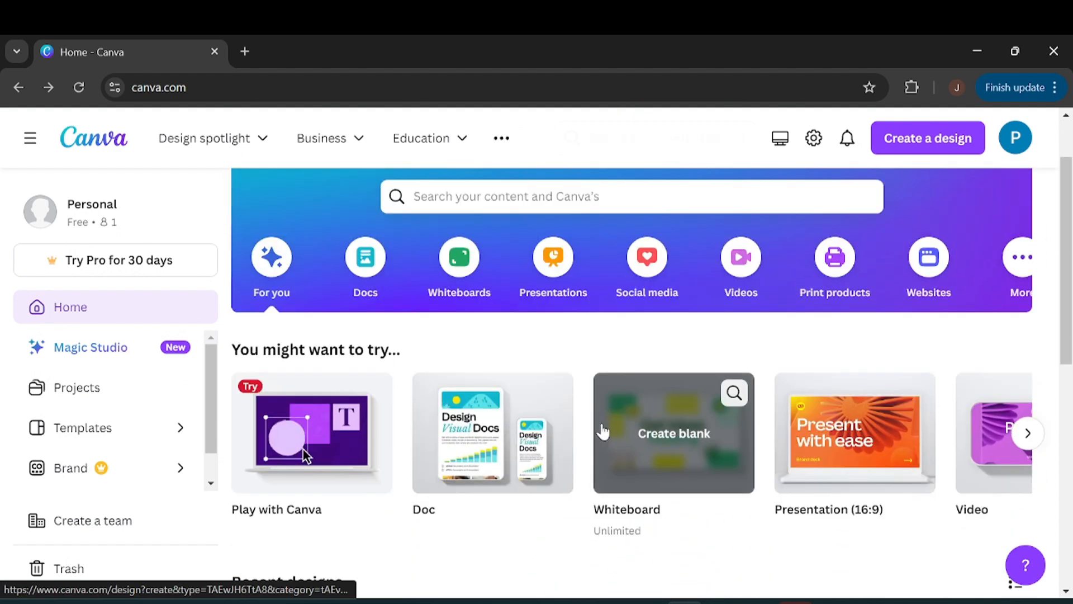
{"action": "scroll", "coordinate": [602, 424], "scroll_direction": "up", "scroll_amount": 2}
{"action": "left_click", "coordinate": [476, 284]}
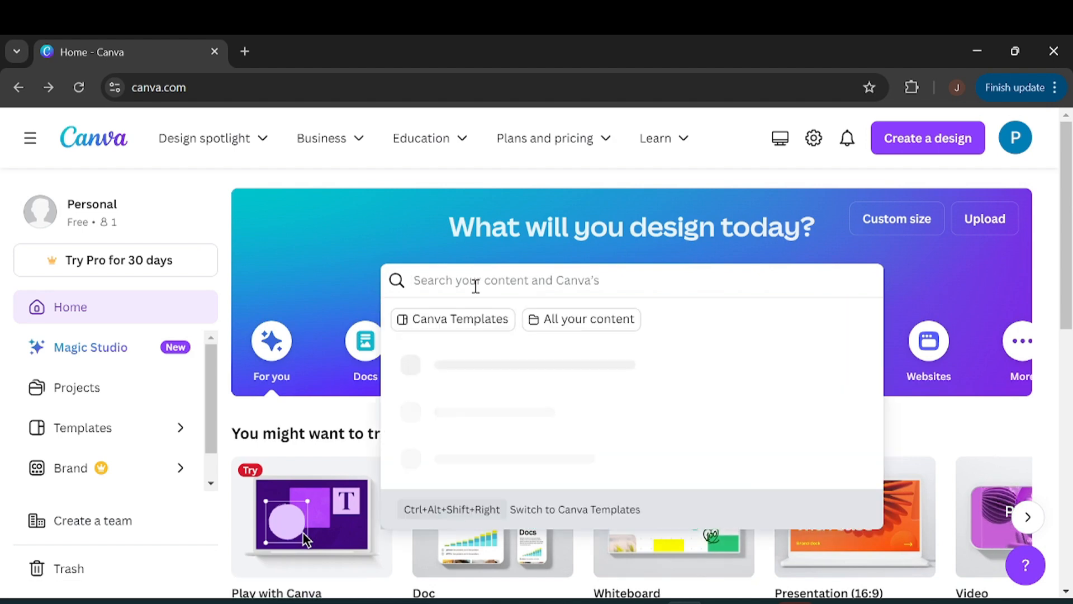
{"action": "type", "text": "youtube th"}
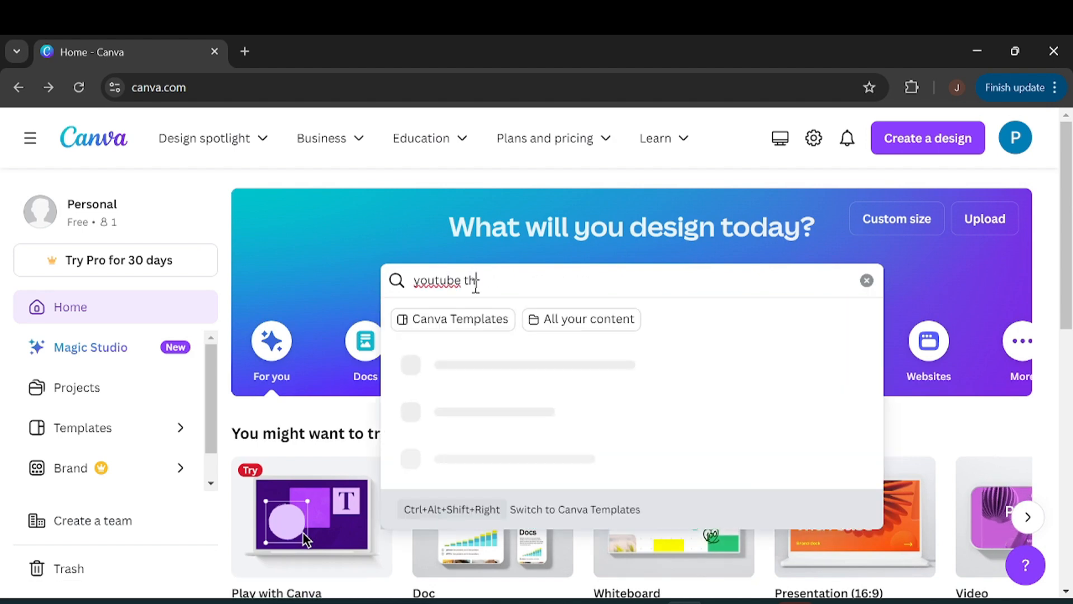
{"action": "type", "text": "umbnail"}
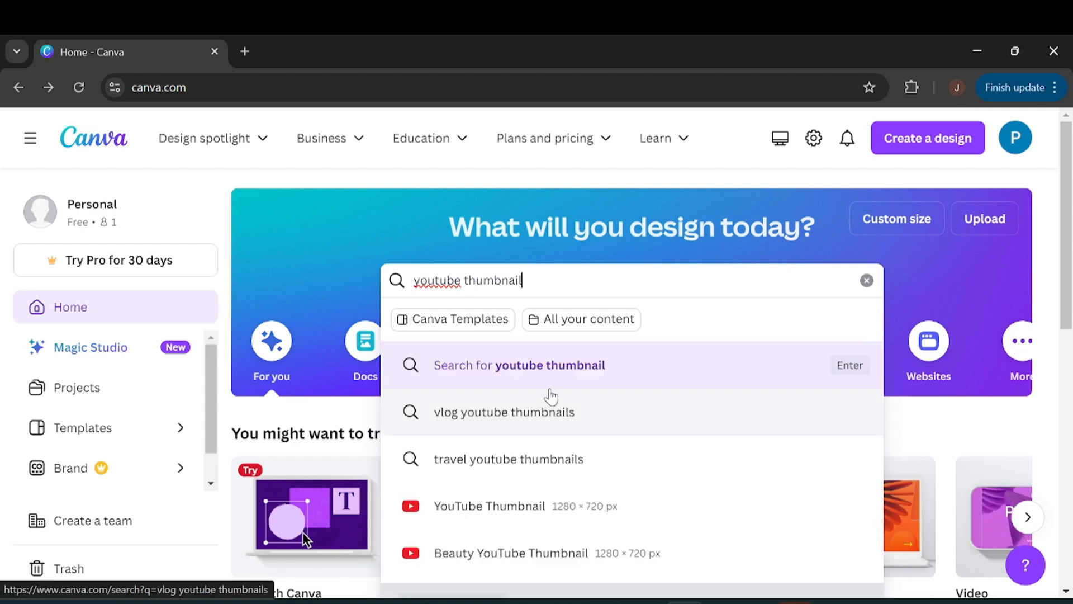
{"action": "left_click", "coordinate": [553, 513]}
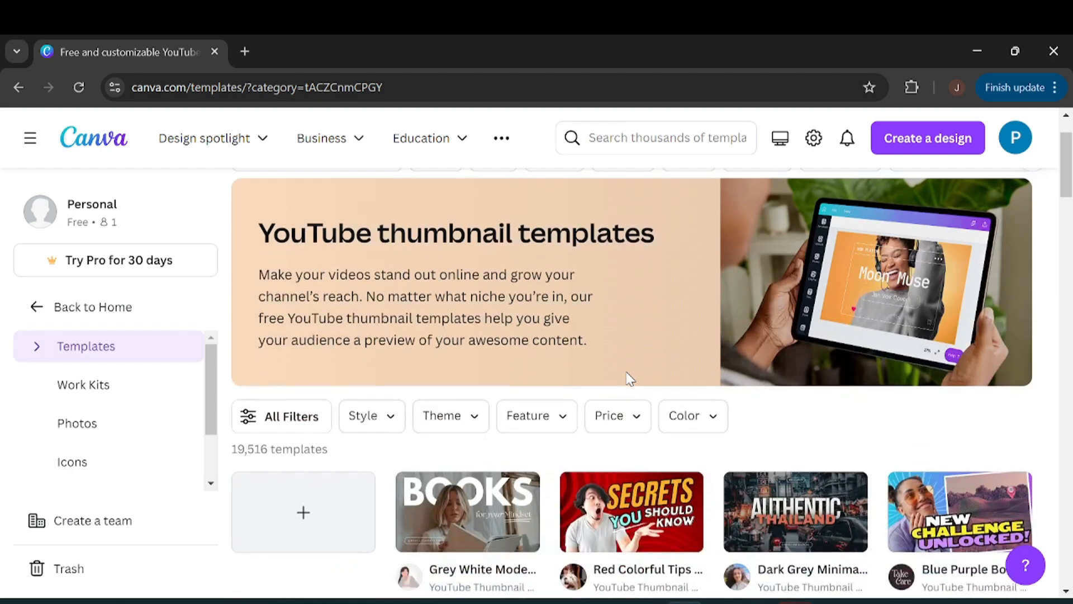
Find the Blue Gradient Modern Freelancer YouTube Thumbnail template and open it for customization
{"action": "scroll", "coordinate": [625, 367], "scroll_direction": "down", "scroll_amount": 3}
{"action": "scroll", "coordinate": [677, 412], "scroll_direction": "down", "scroll_amount": 1}
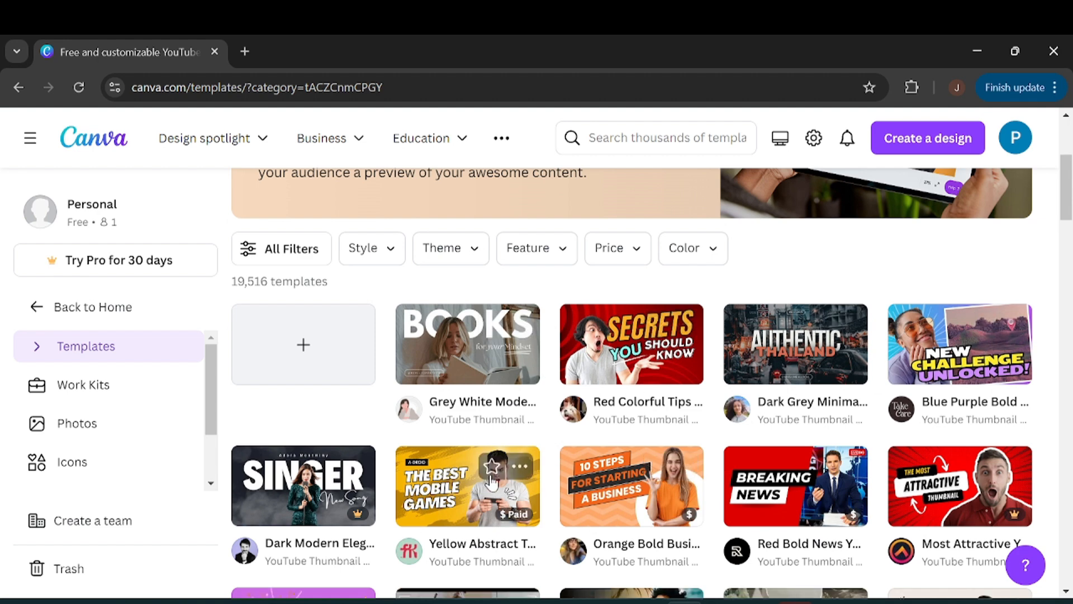
{"action": "mouse_move", "coordinate": [356, 517]}
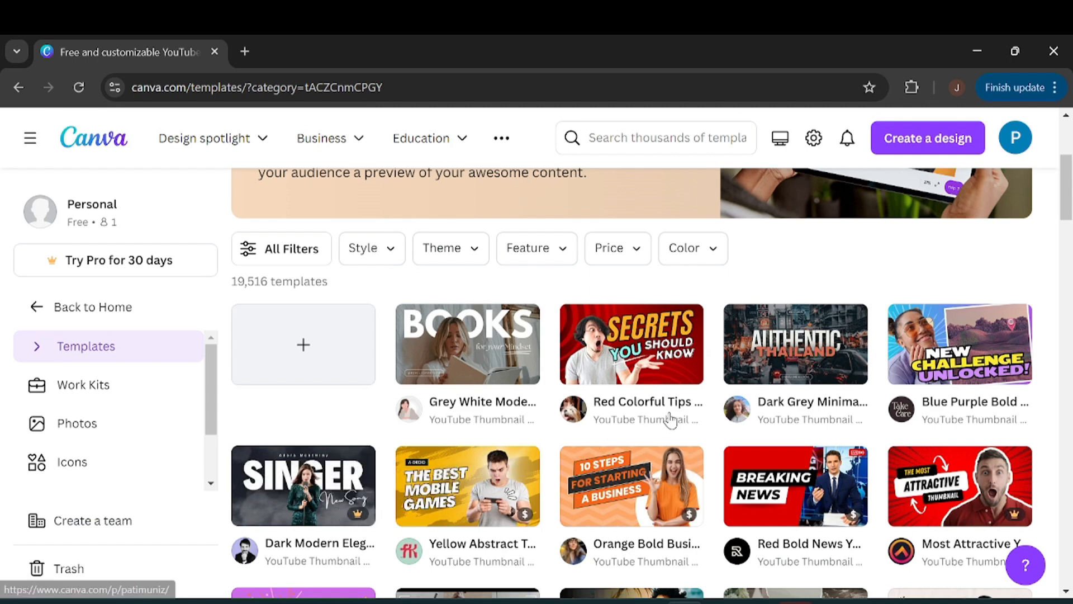
{"action": "scroll", "coordinate": [667, 415], "scroll_direction": "down", "scroll_amount": 1}
{"action": "mouse_move", "coordinate": [677, 435]}
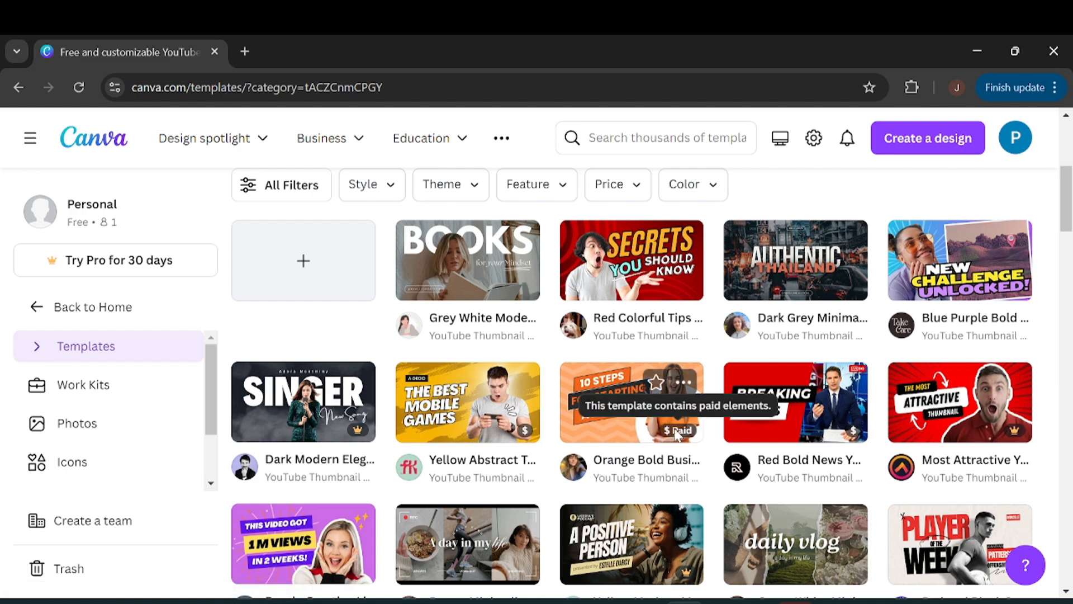
{"action": "scroll", "coordinate": [874, 507], "scroll_direction": "down", "scroll_amount": 2}
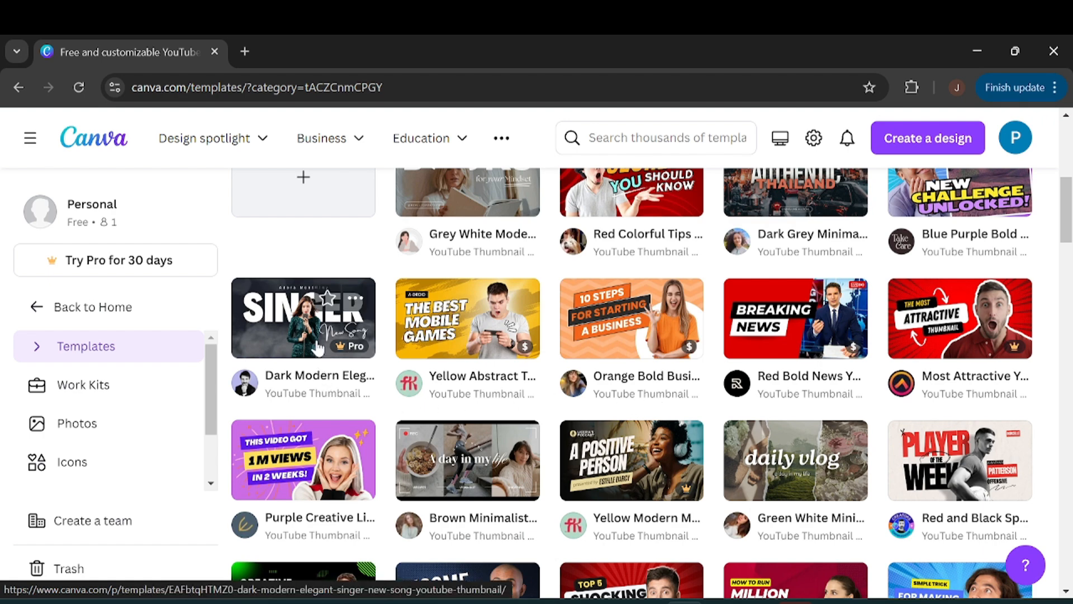
{"action": "scroll", "coordinate": [944, 357], "scroll_direction": "down", "scroll_amount": 2}
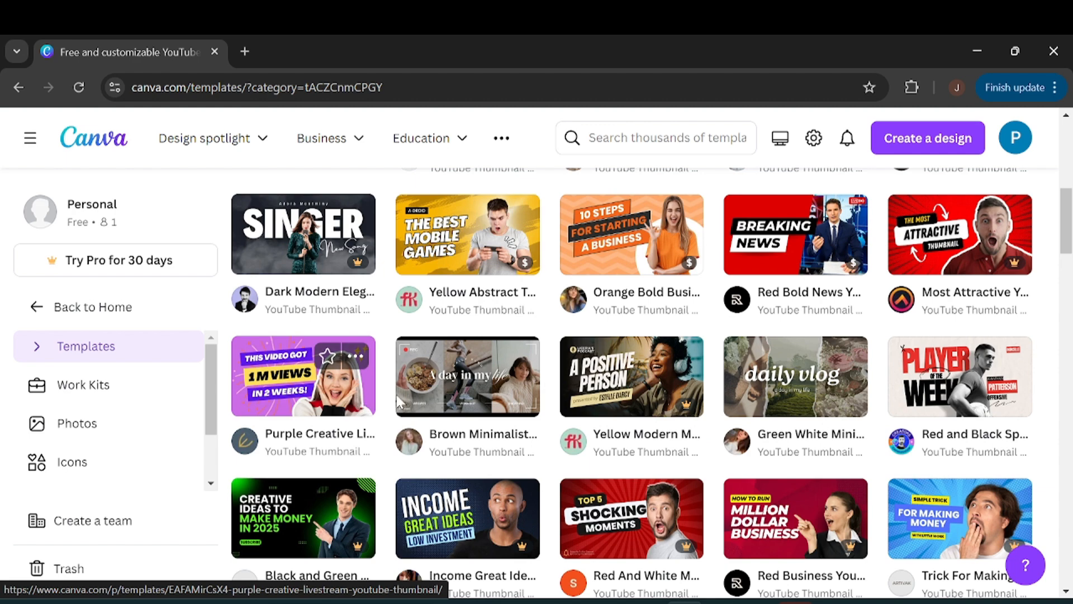
{"action": "scroll", "coordinate": [556, 396], "scroll_direction": "down", "scroll_amount": 2}
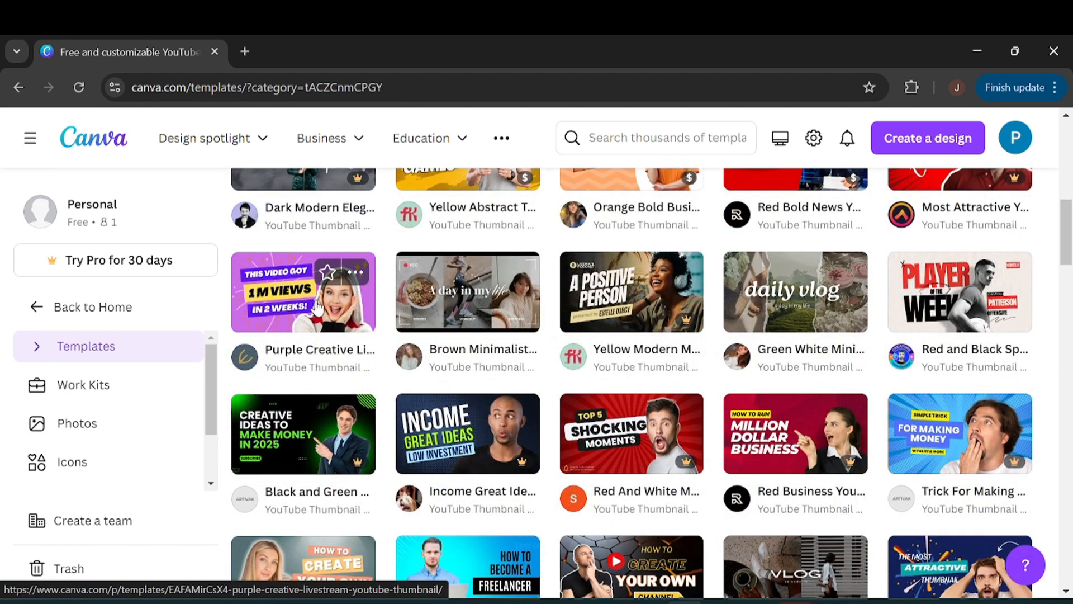
{"action": "scroll", "coordinate": [491, 342], "scroll_direction": "down", "scroll_amount": 2}
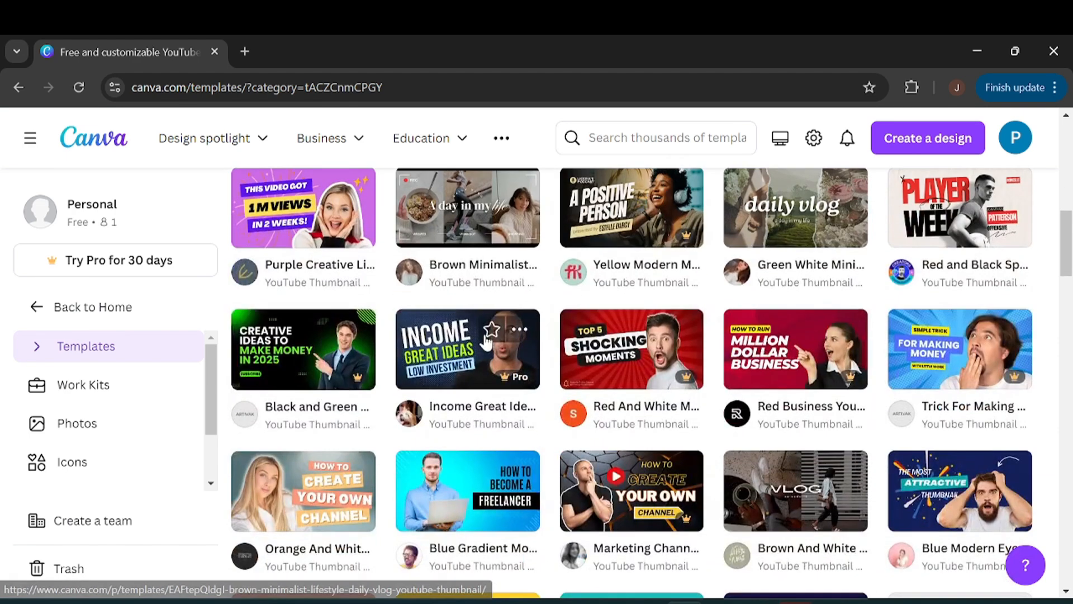
{"action": "scroll", "coordinate": [867, 350], "scroll_direction": "down", "scroll_amount": 4}
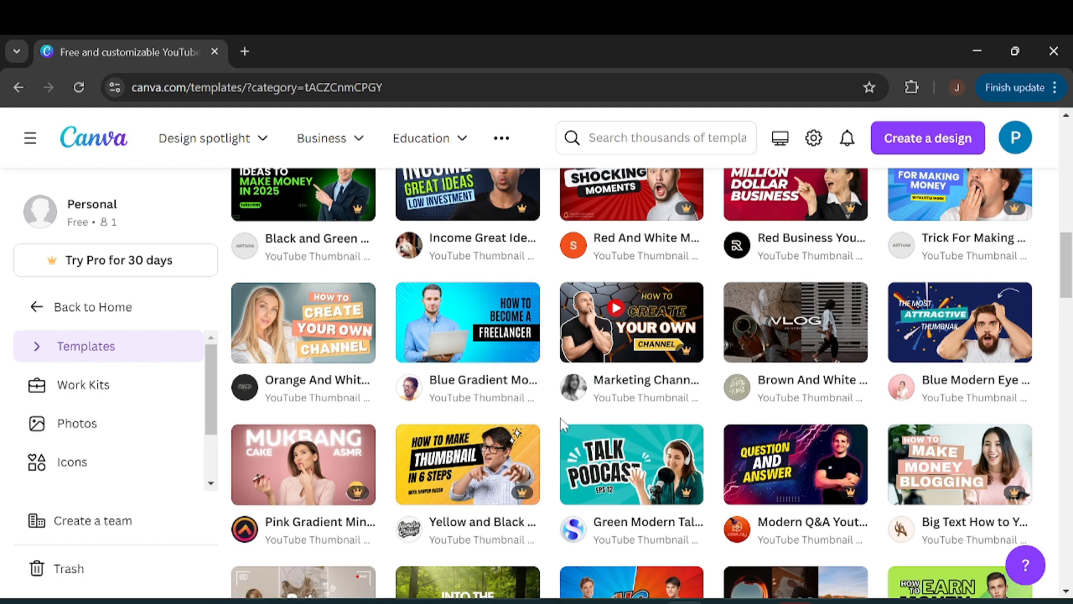
{"action": "left_click", "coordinate": [479, 334]}
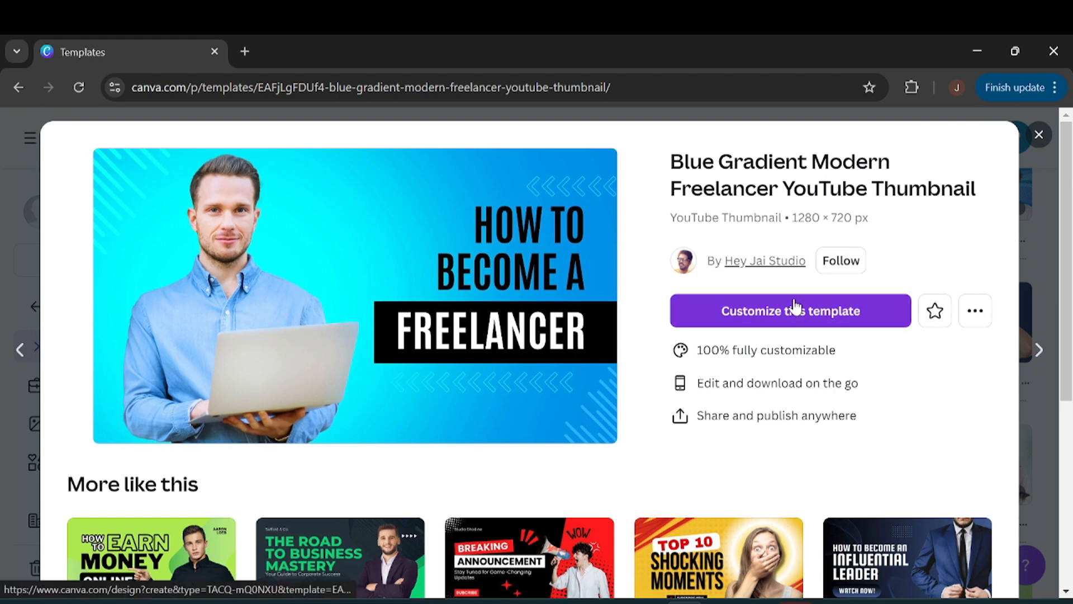
{"action": "left_click", "coordinate": [807, 316]}
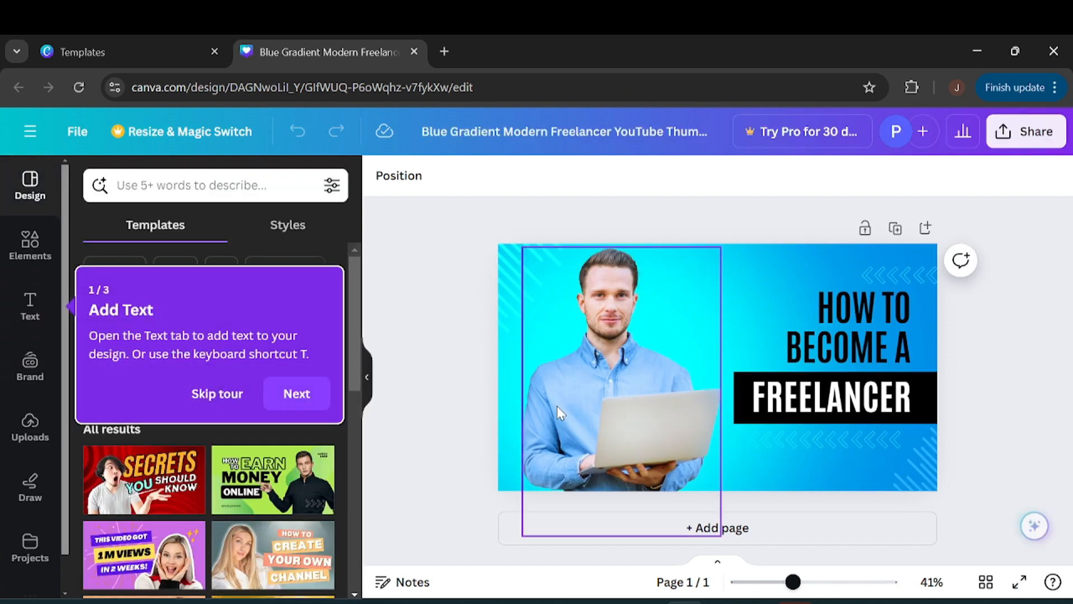
Delete the photo of the man with the laptop and advance past the text and image upload tour tips
{"action": "left_click", "coordinate": [586, 401]}
{"action": "key", "text": "Delete"}
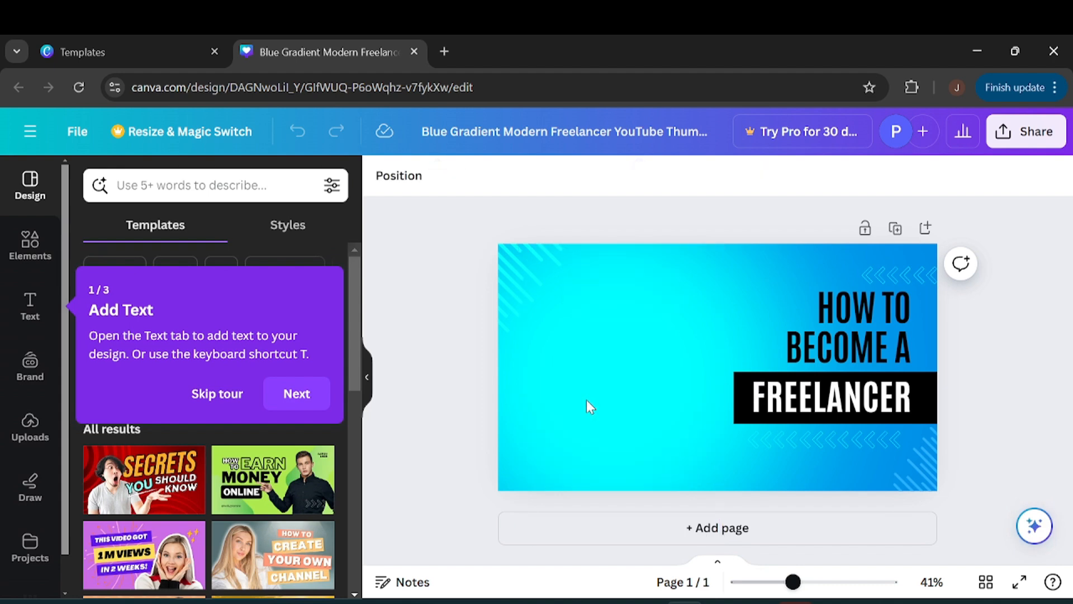
{"action": "left_click", "coordinate": [305, 398]}
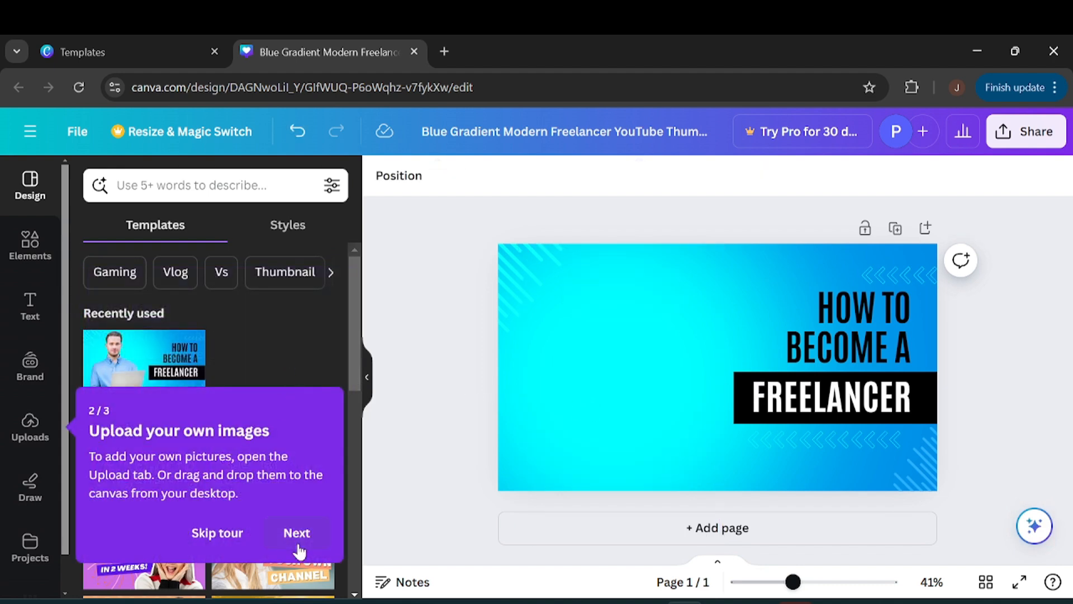
{"action": "left_click", "coordinate": [298, 541]}
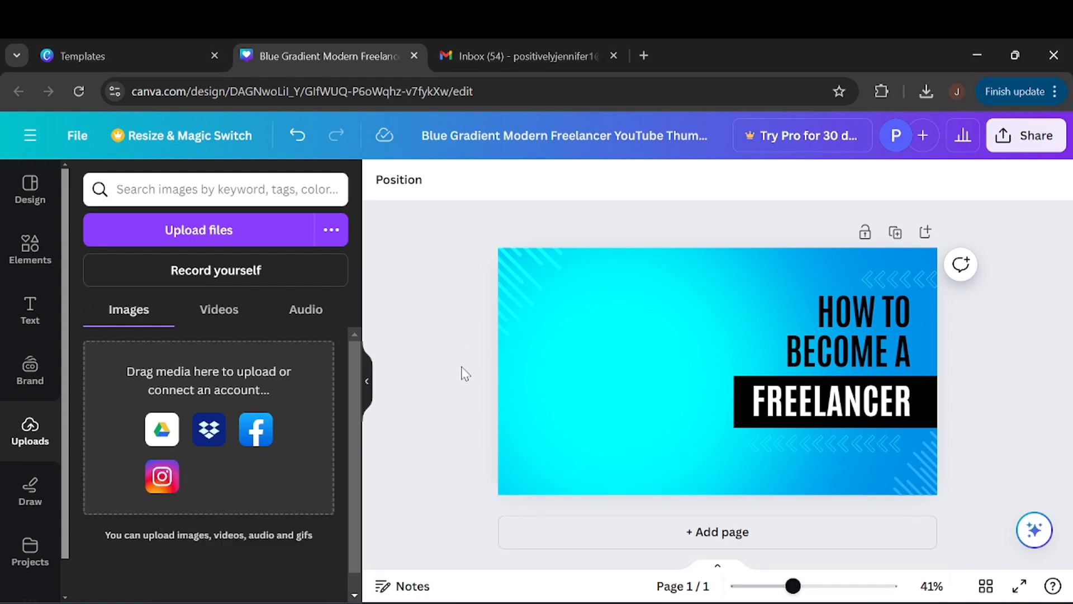
Upload the Thumbnail+Background Removed and Thumbnail images from the YOUTUBE folder on the Desktop
{"action": "left_click", "coordinate": [236, 242]}
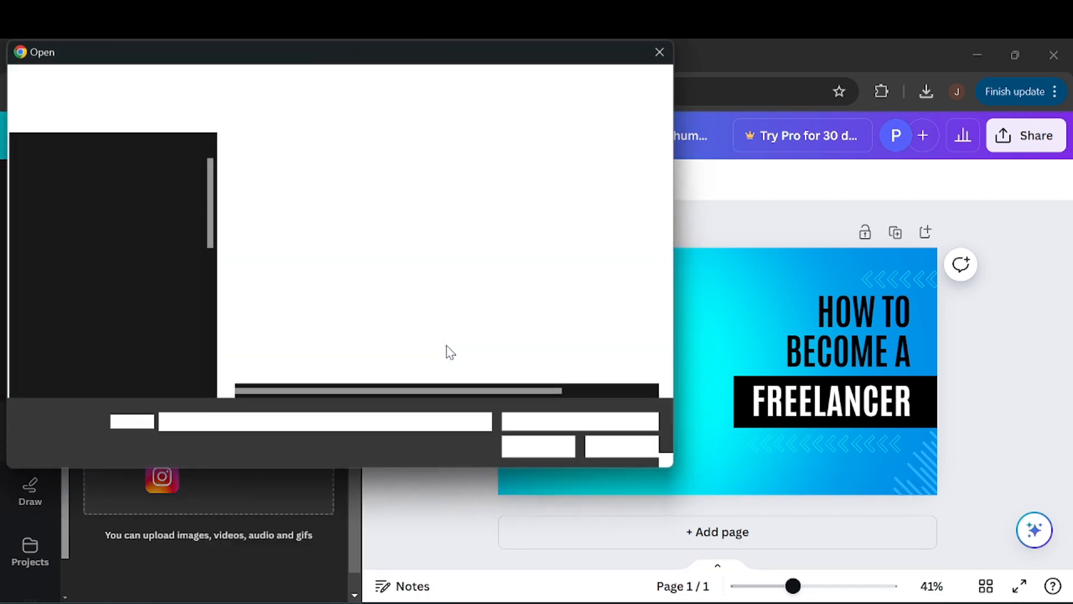
{"action": "left_click", "coordinate": [73, 228]}
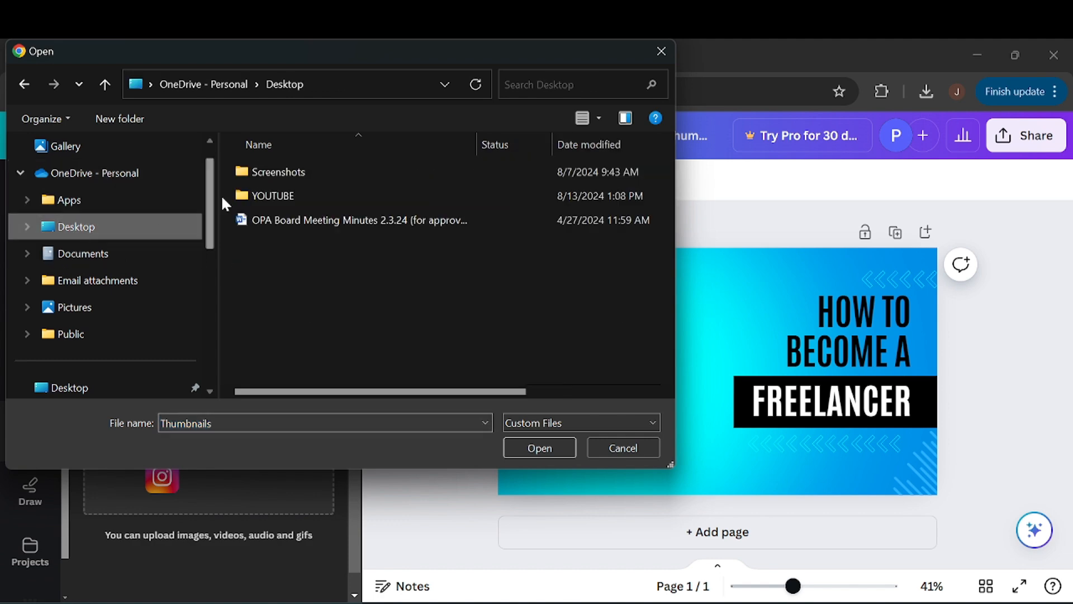
{"action": "double_click", "coordinate": [278, 200]}
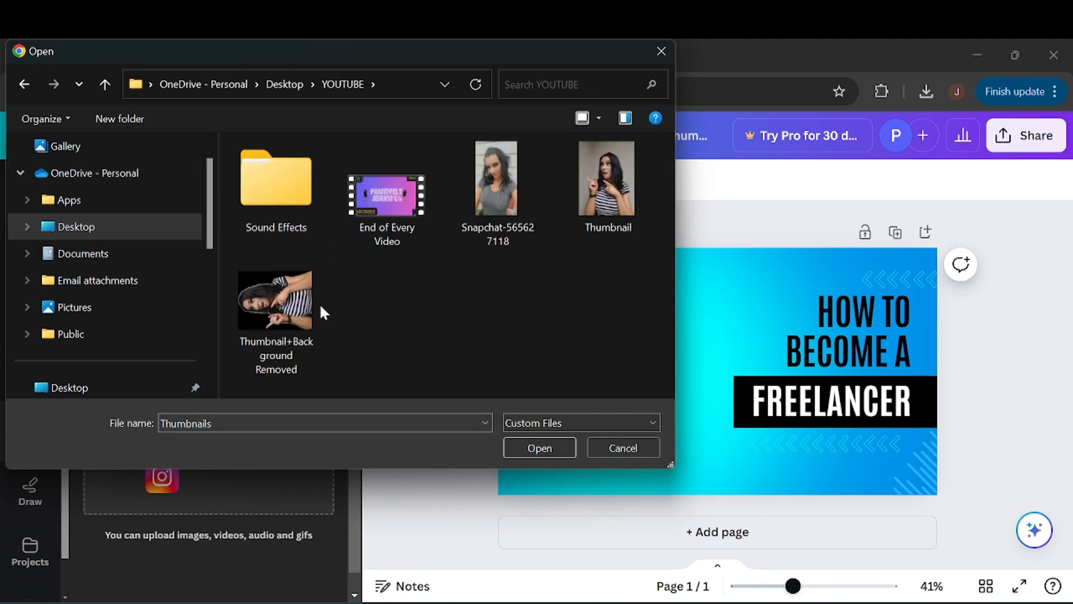
{"action": "left_click", "coordinate": [313, 307]}
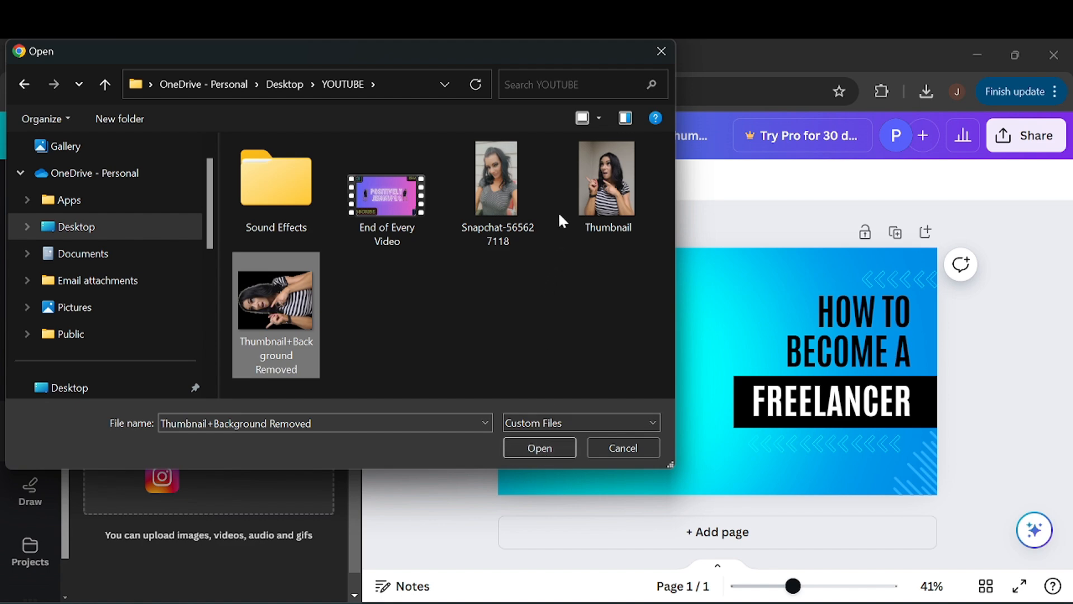
{"action": "left_click", "coordinate": [579, 201], "text": "ctrl"}
{"action": "left_click", "coordinate": [550, 448]}
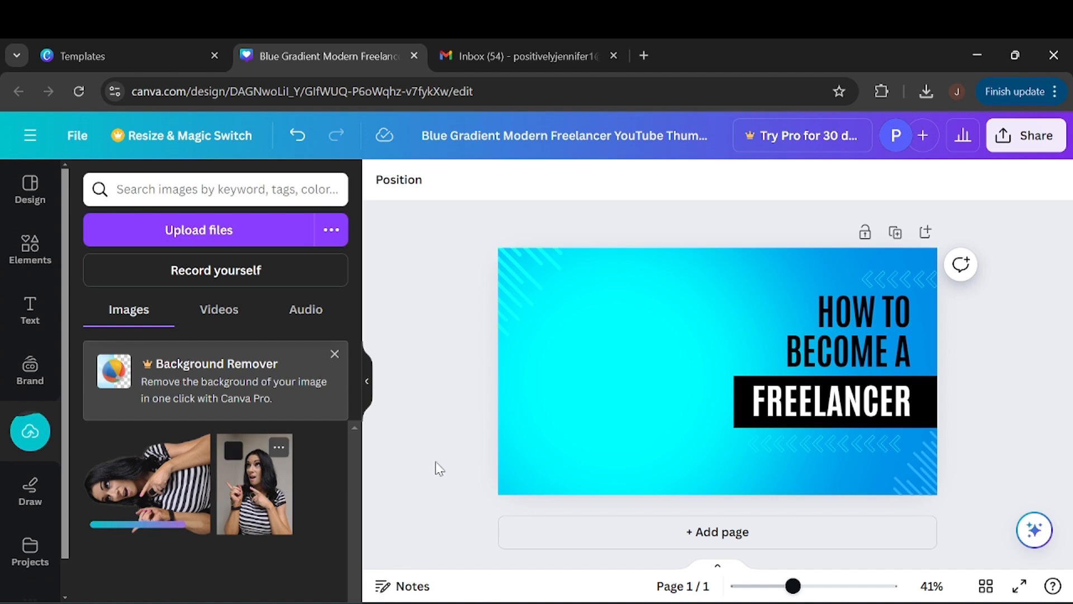
Place the uploaded photo that still has its background on the left half of the design, and delete it again
{"action": "left_click_drag", "start_coordinate": [740, 333], "coordinate": [631, 345]}
{"action": "left_click_drag", "start_coordinate": [678, 292], "coordinate": [721, 250]}
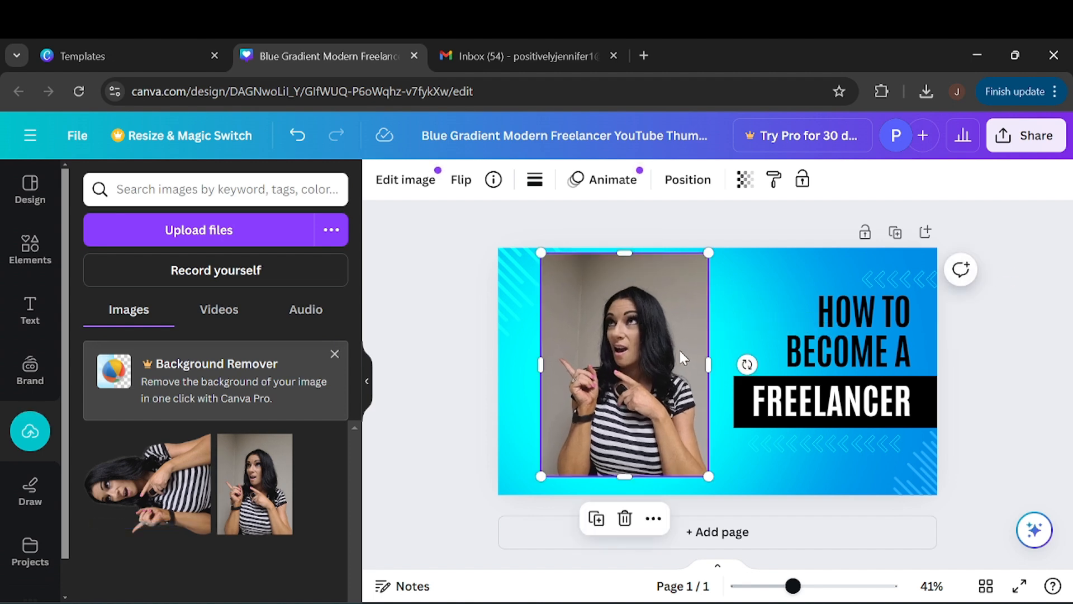
{"action": "left_click_drag", "start_coordinate": [681, 360], "coordinate": [644, 366]}
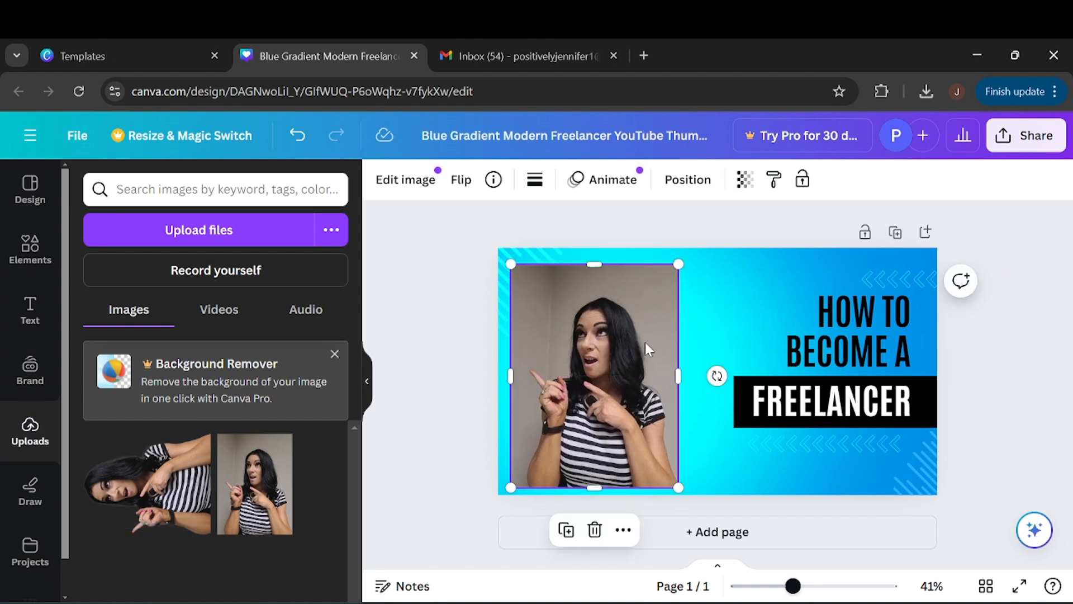
{"action": "key", "text": "Delete"}
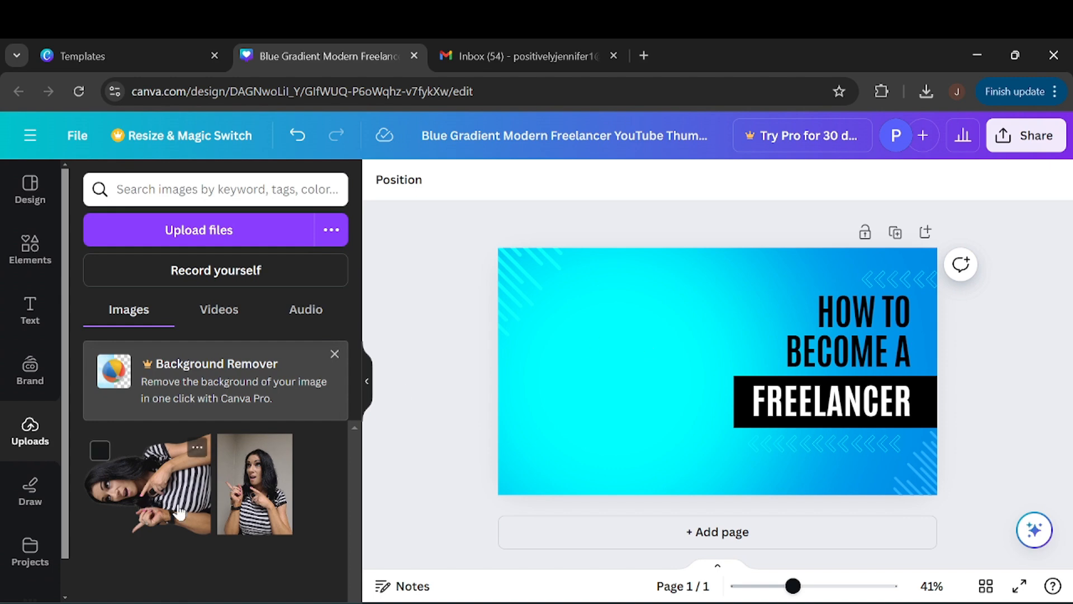
Add the uploaded background-removed photo to the design, rotate it upright and move it against the design's left edge
{"action": "left_click_drag", "start_coordinate": [711, 372], "coordinate": [633, 365]}
{"action": "left_click_drag", "start_coordinate": [633, 492], "coordinate": [465, 369]}
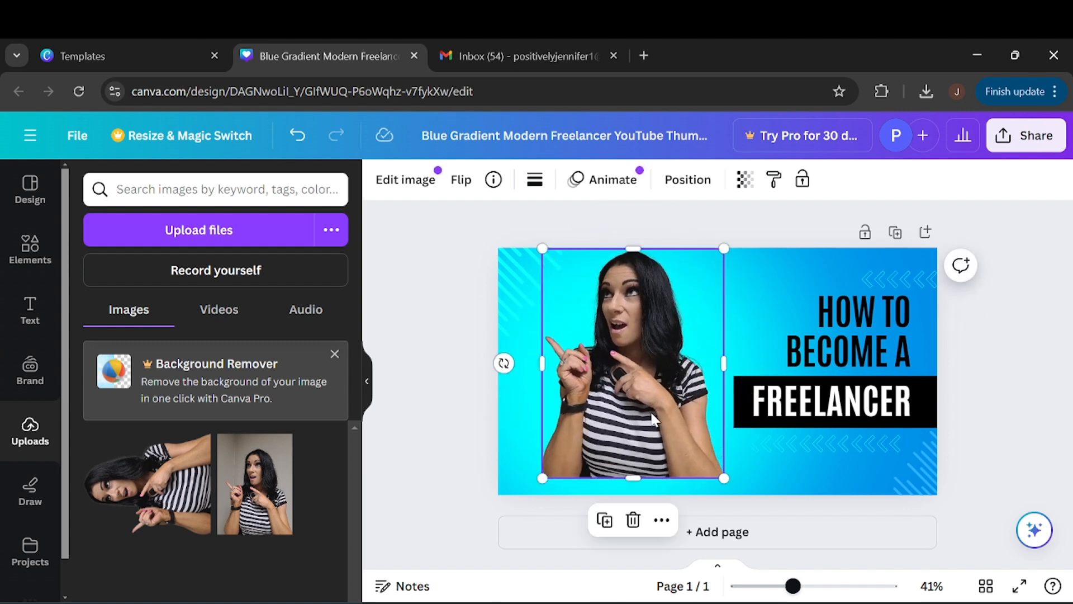
{"action": "left_click_drag", "start_coordinate": [652, 419], "coordinate": [551, 385]}
Swap the layout by moving the heading, FREELANCER text and black bar to the left and the photo into the design's lower right corner
{"action": "left_click_drag", "start_coordinate": [859, 324], "coordinate": [678, 310]}
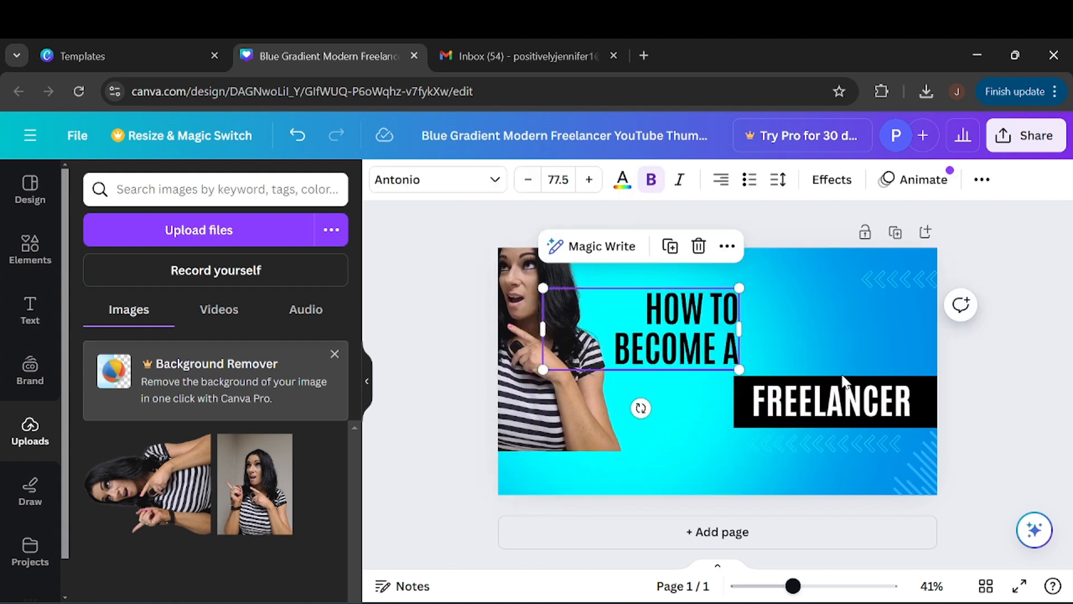
{"action": "left_click_drag", "start_coordinate": [864, 408], "coordinate": [719, 411]}
{"action": "left_click_drag", "start_coordinate": [852, 405], "coordinate": [711, 404]}
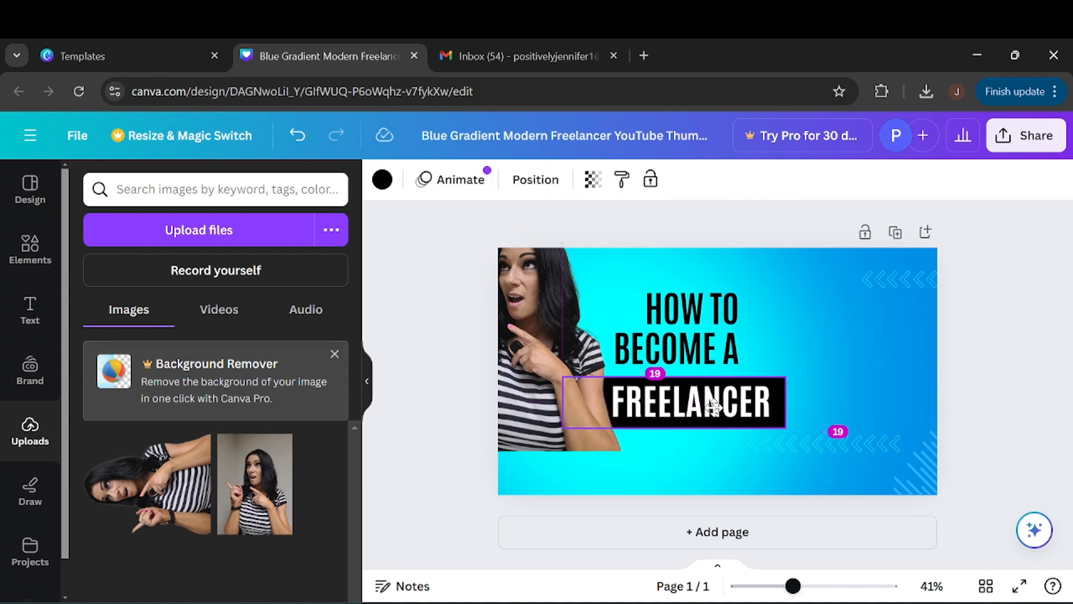
{"action": "left_click", "coordinate": [553, 369]}
{"action": "left_click_drag", "start_coordinate": [528, 318], "coordinate": [847, 355]}
{"action": "left_click_drag", "start_coordinate": [846, 356], "coordinate": [847, 356]}
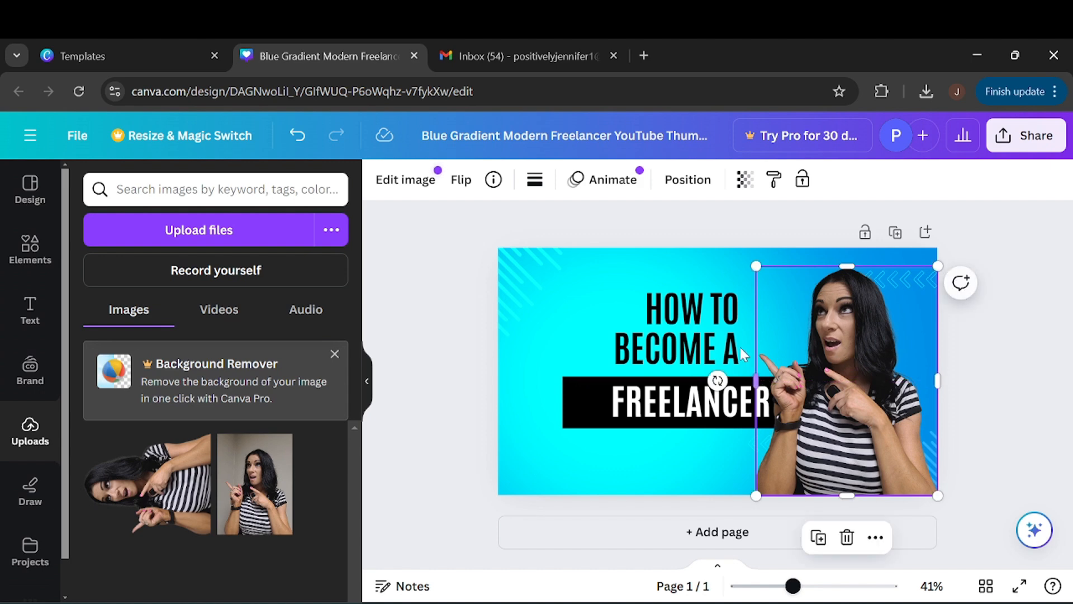
Shift the heading, black bar and FREELANCER text further left clear of the photo, and narrow the FREELANCER text box to fit the bar
{"action": "left_click_drag", "start_coordinate": [697, 344], "coordinate": [646, 335]}
{"action": "left_click_drag", "start_coordinate": [699, 408], "coordinate": [668, 407]}
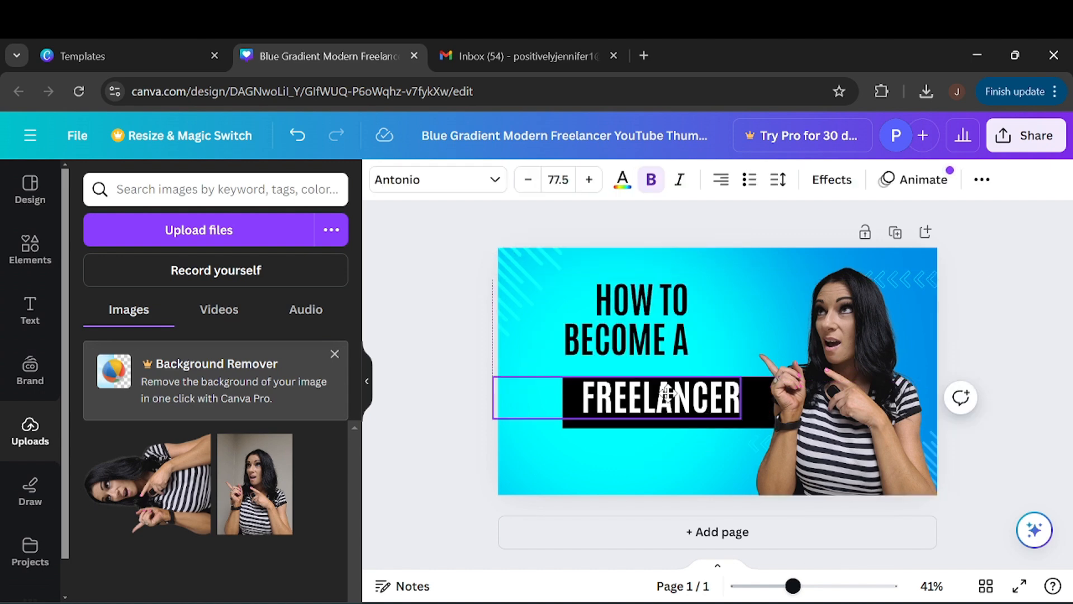
{"action": "left_click_drag", "start_coordinate": [754, 423], "coordinate": [724, 423]}
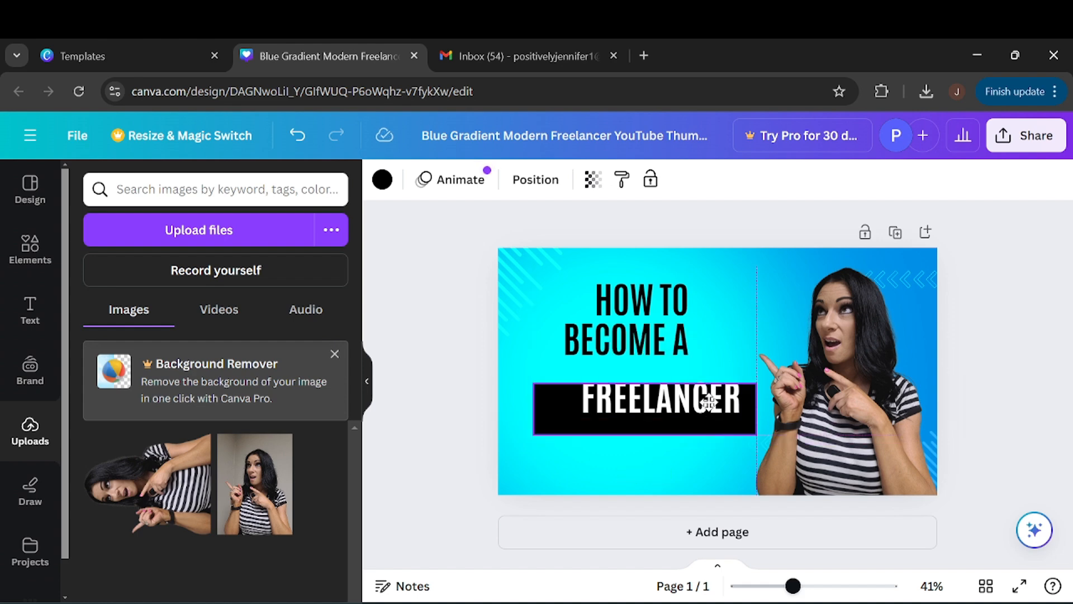
{"action": "left_click", "coordinate": [682, 414]}
{"action": "mouse_move", "coordinate": [684, 414]}
{"action": "left_mouse_down"}
{"action": "mouse_move", "coordinate": [673, 413]}
{"action": "mouse_move", "coordinate": [677, 424]}
{"action": "left_mouse_up"}
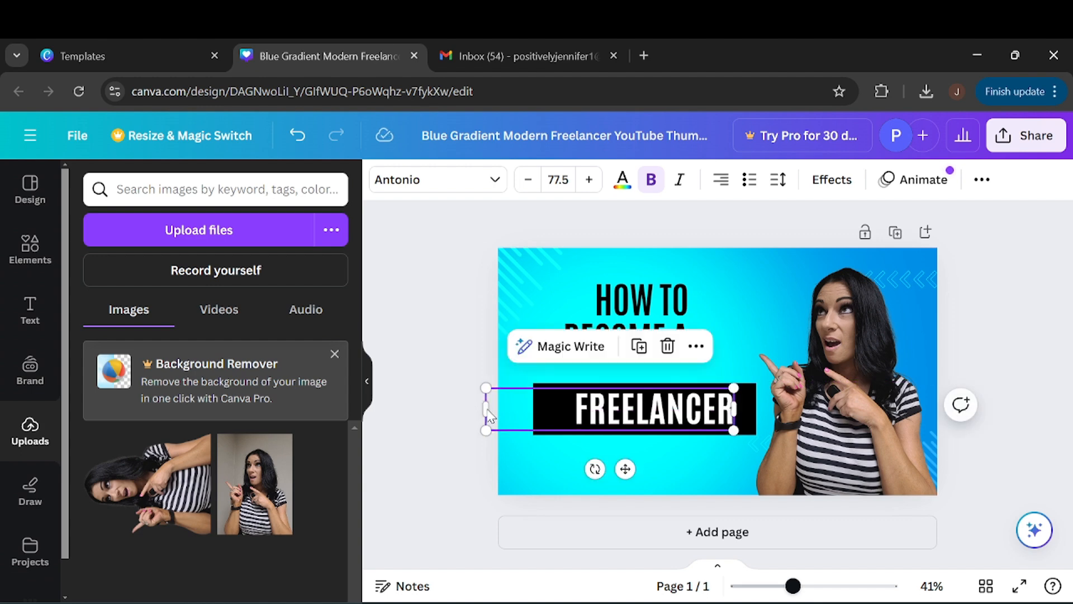
{"action": "left_click_drag", "start_coordinate": [488, 412], "coordinate": [565, 409]}
{"action": "left_click", "coordinate": [644, 302]}
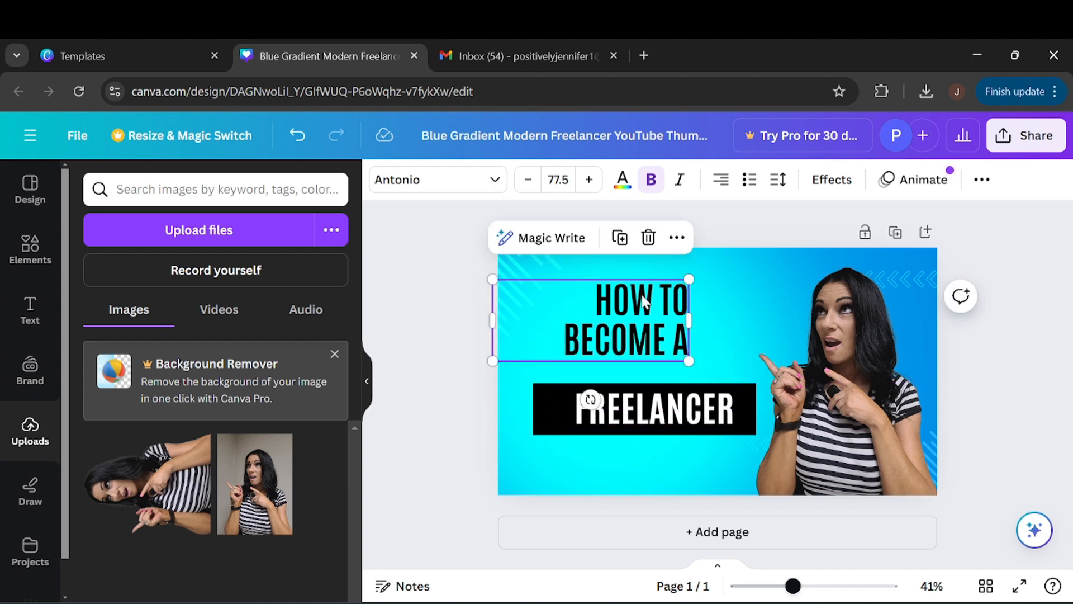
{"action": "left_click_drag", "start_coordinate": [644, 302], "coordinate": [664, 334]}
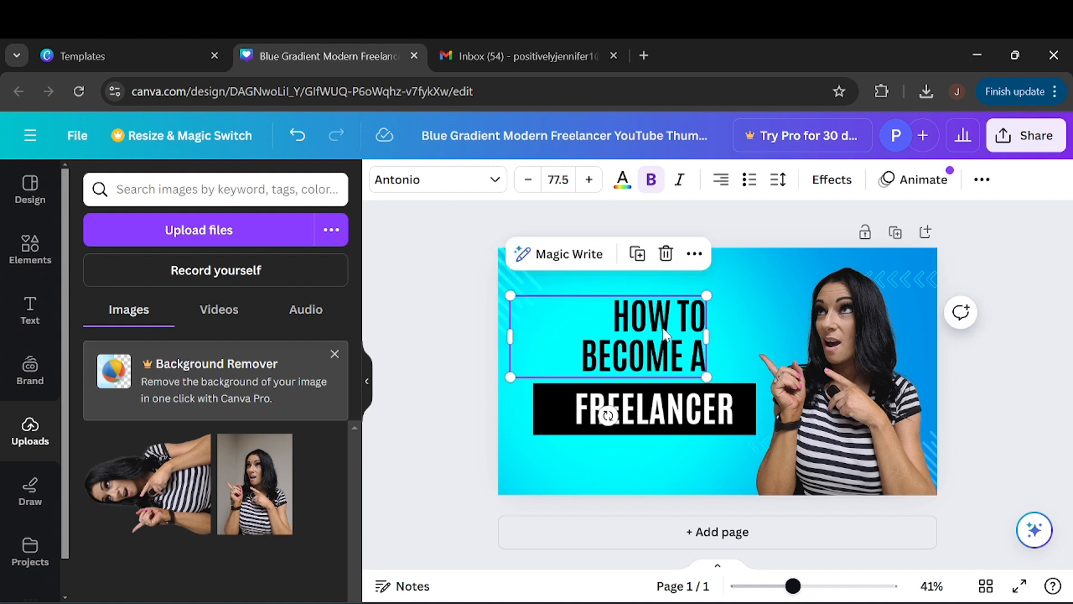
Replace the heading text above the black bar with YOUTUBE THUMBNAILS
{"action": "double_click", "coordinate": [671, 334]}
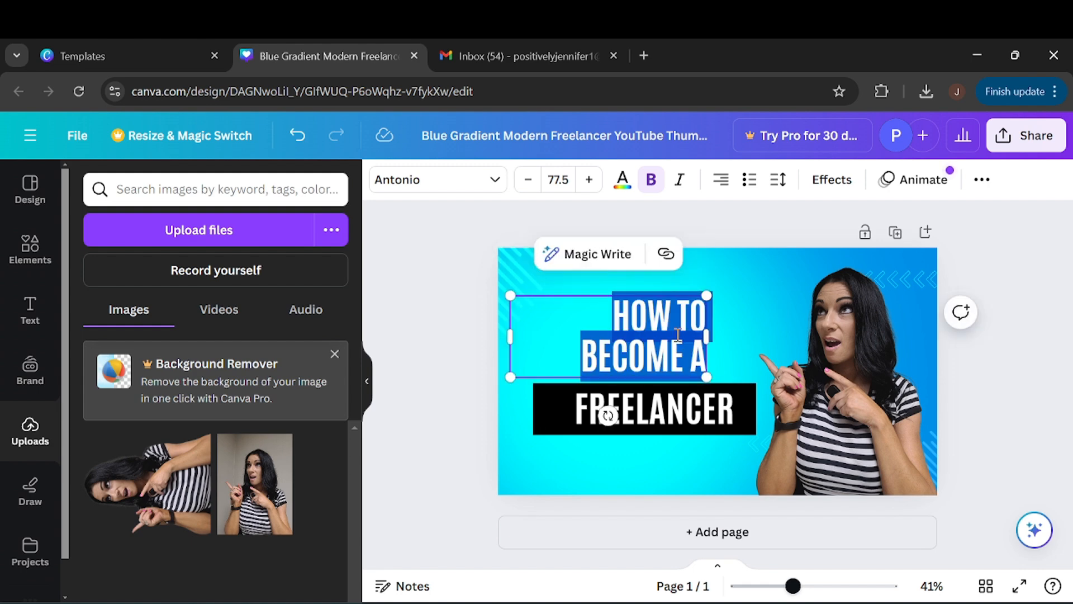
{"action": "left_click", "coordinate": [700, 356]}
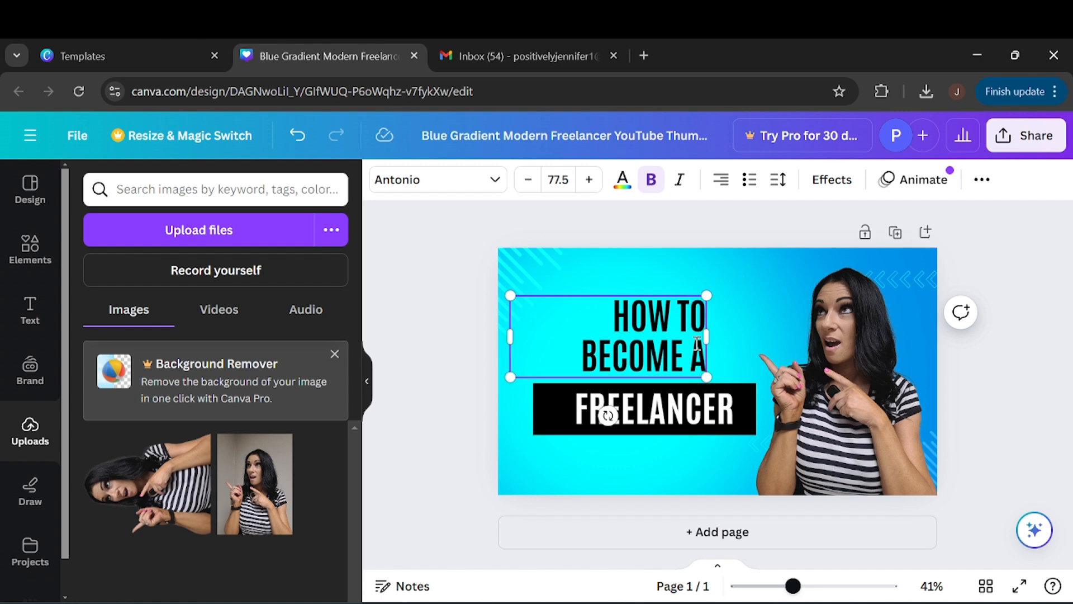
{"action": "key", "text": "BackSpace"}
{"action": "key", "text": "BackSpace"}
{"action": "key", "text": "BackSpace"}
{"action": "key", "text": "BackSpace"}
{"action": "key", "text": "BackSpace"}
{"action": "key", "text": "BackSpace"}
{"action": "key", "text": "BackSpace"}
{"action": "key", "text": "BackSpace"}
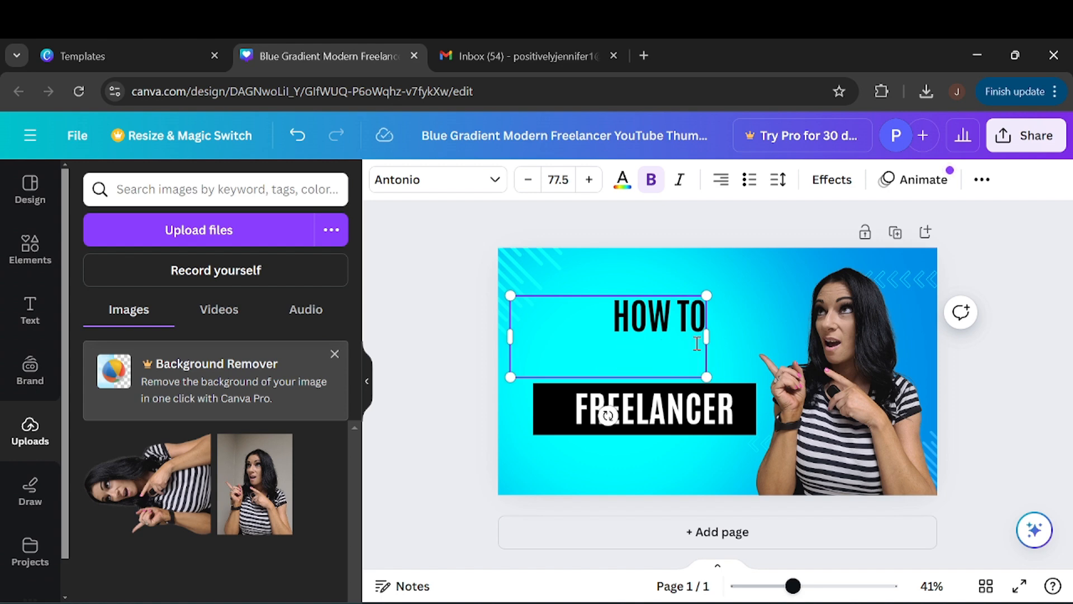
{"action": "key", "text": "BackSpace"}
{"action": "key", "text": "BackSpace"}
{"action": "key", "text": "BackSpace"}
{"action": "key", "text": "BackSpace"}
{"action": "key", "text": "BackSpace"}
{"action": "key", "text": "BackSpace"}
{"action": "key", "text": "BackSpace"}
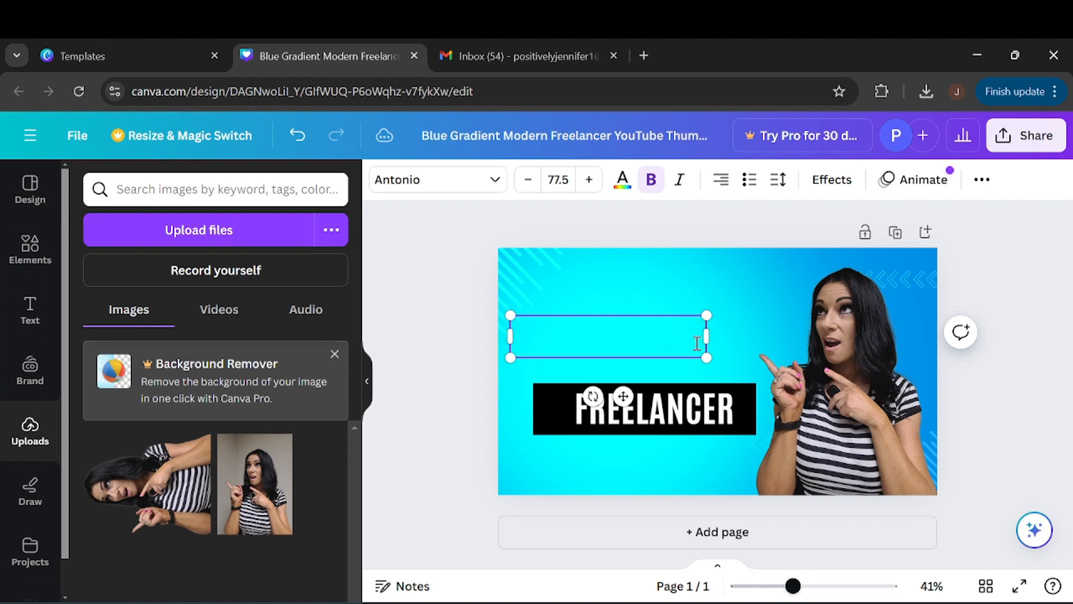
{"action": "type", "text": "YOUTUBE THUMB"}
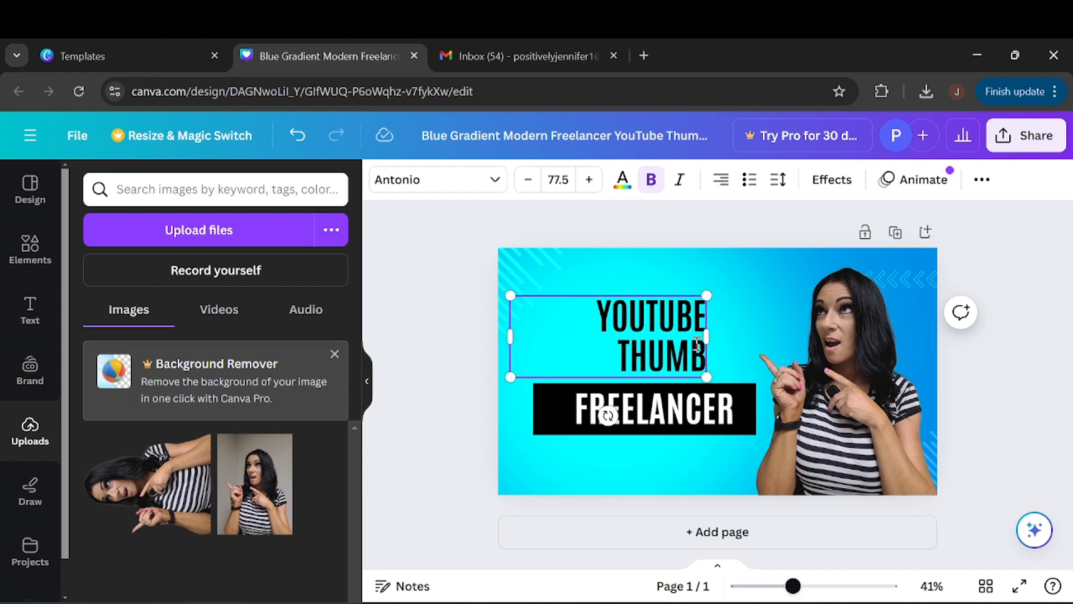
{"action": "type", "text": "NAILS"}
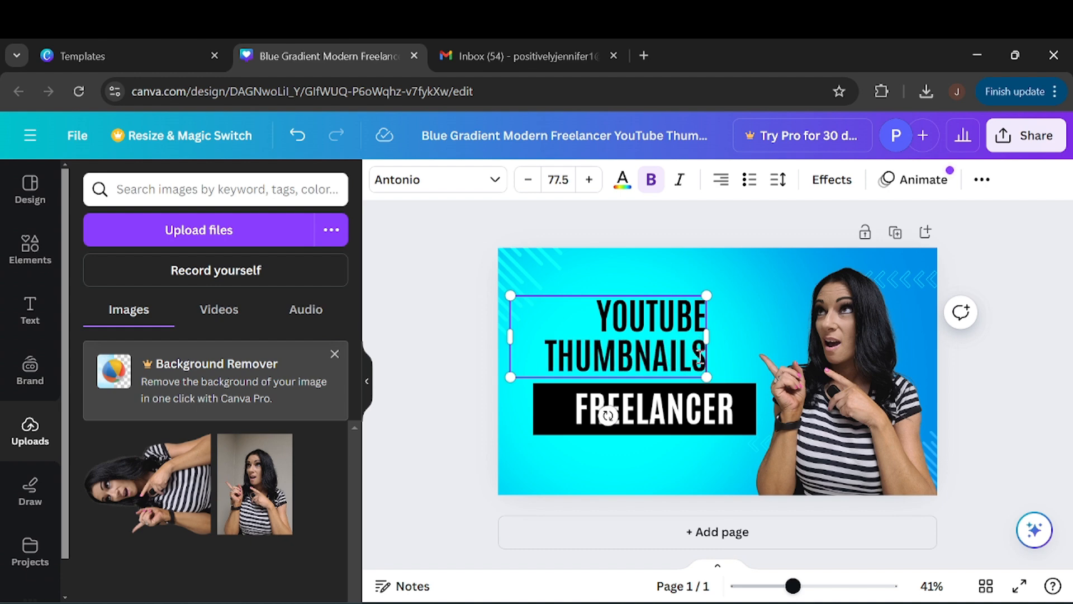
Replace the FREELANCER text on the black bar with FOR FREE!
{"action": "double_click", "coordinate": [667, 401]}
{"action": "type", "text": "FOR"}
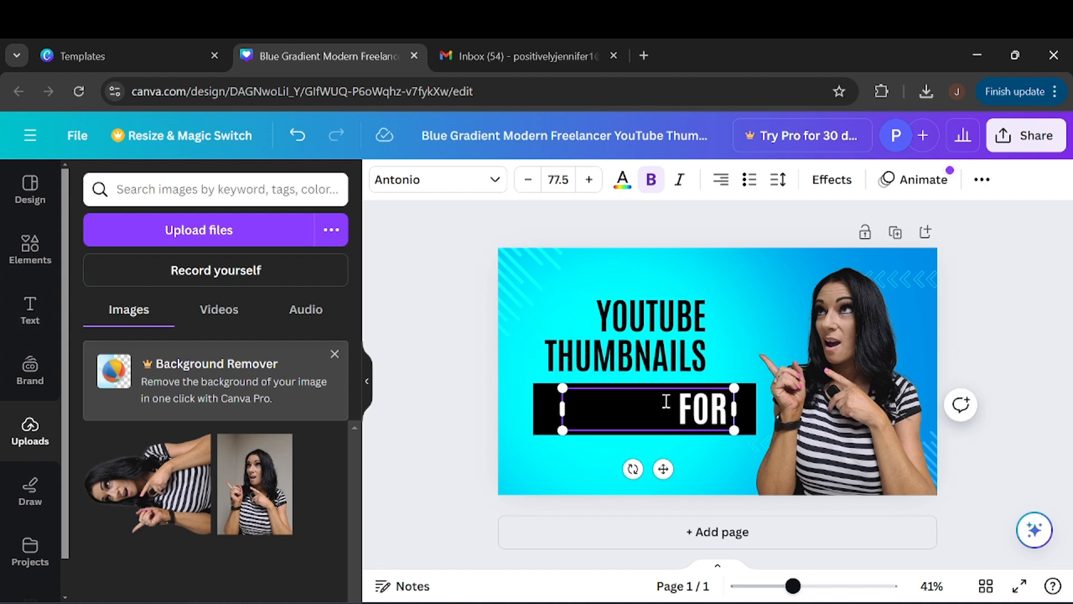
{"action": "type", "text": " FREE!"}
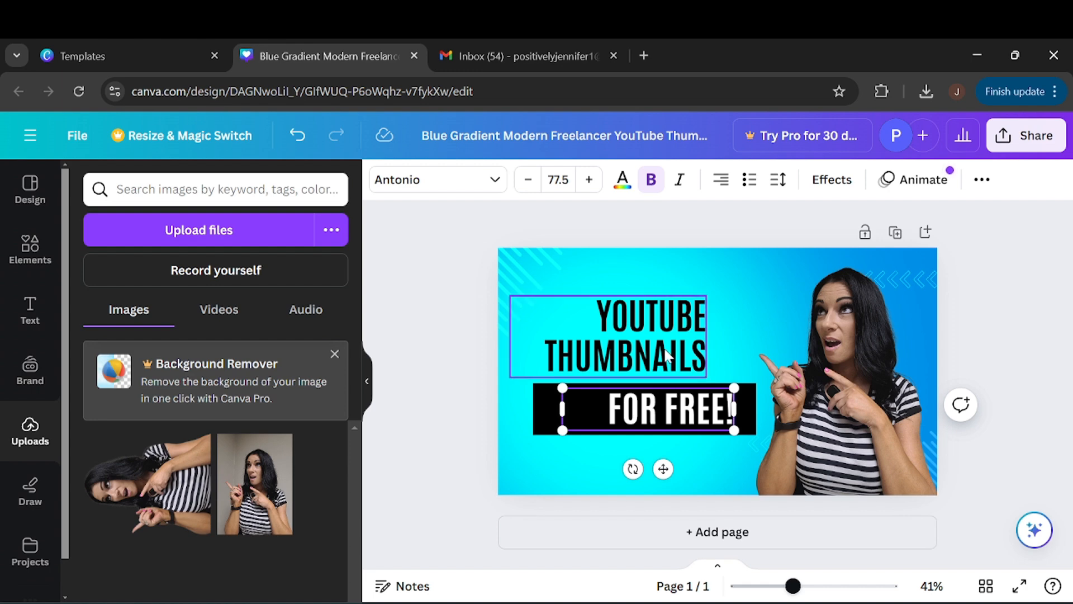
Change the heading text above the black bar to HOW TO MAKE
{"action": "left_click", "coordinate": [657, 318]}
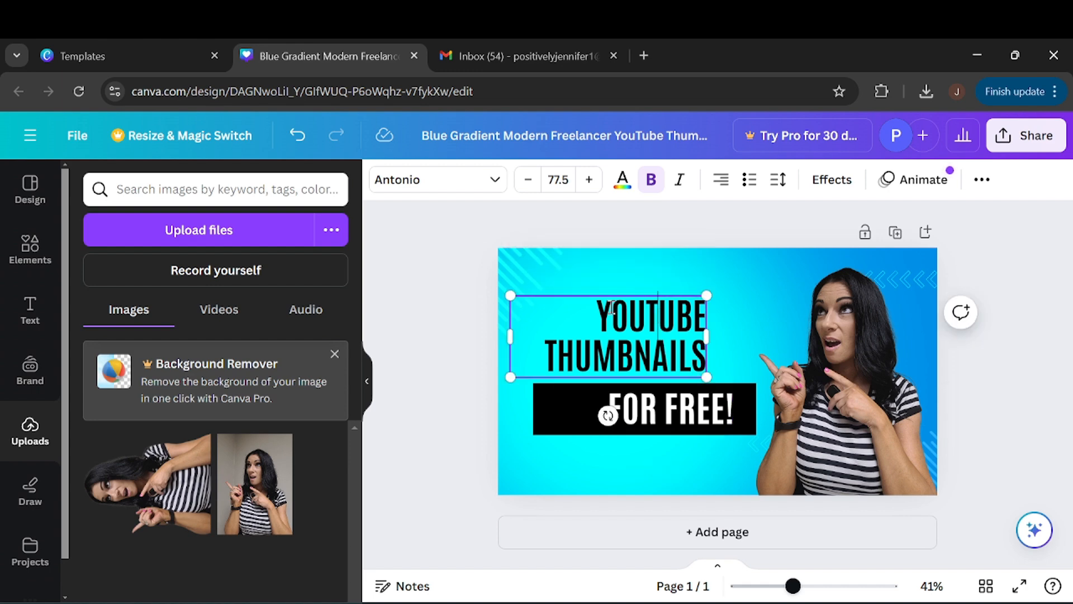
{"action": "double_click", "coordinate": [703, 353]}
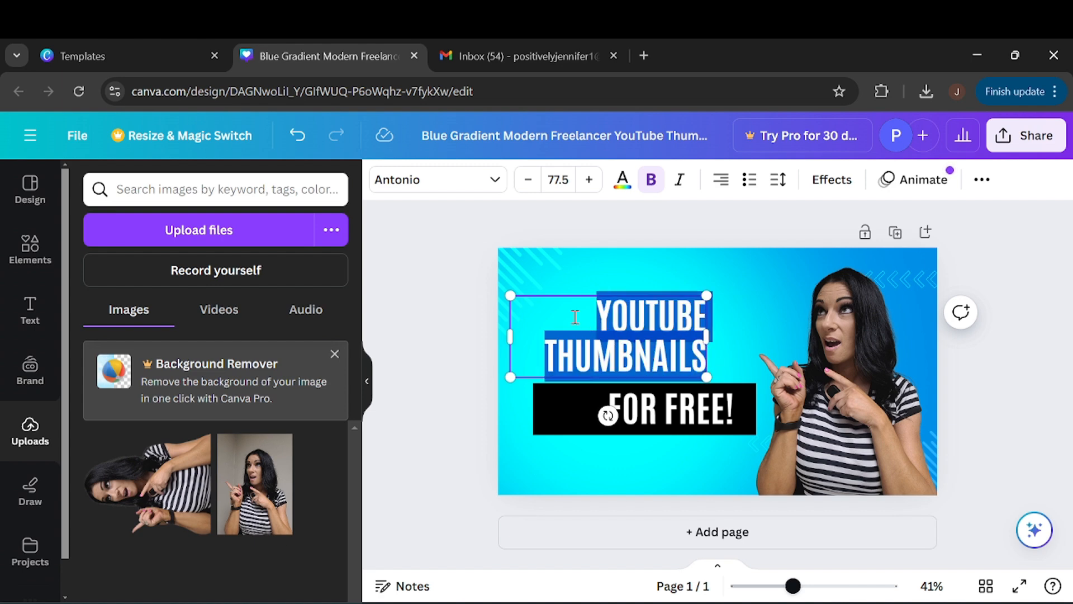
{"action": "type", "text": "HOW TO MAKE"}
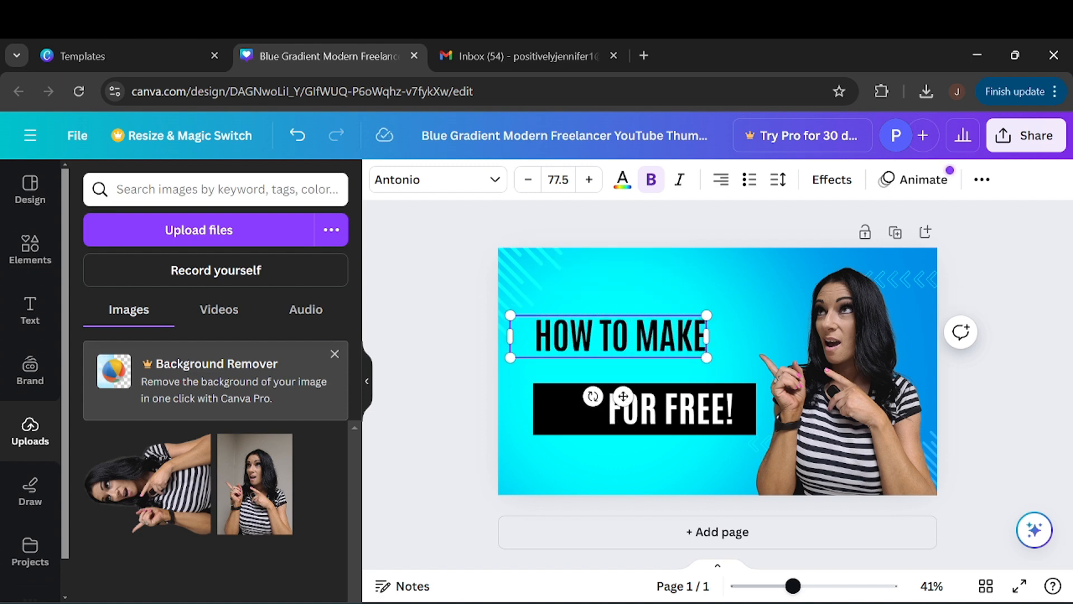
Change the text on the black bar to YOUTUBE
{"action": "left_click", "coordinate": [661, 400]}
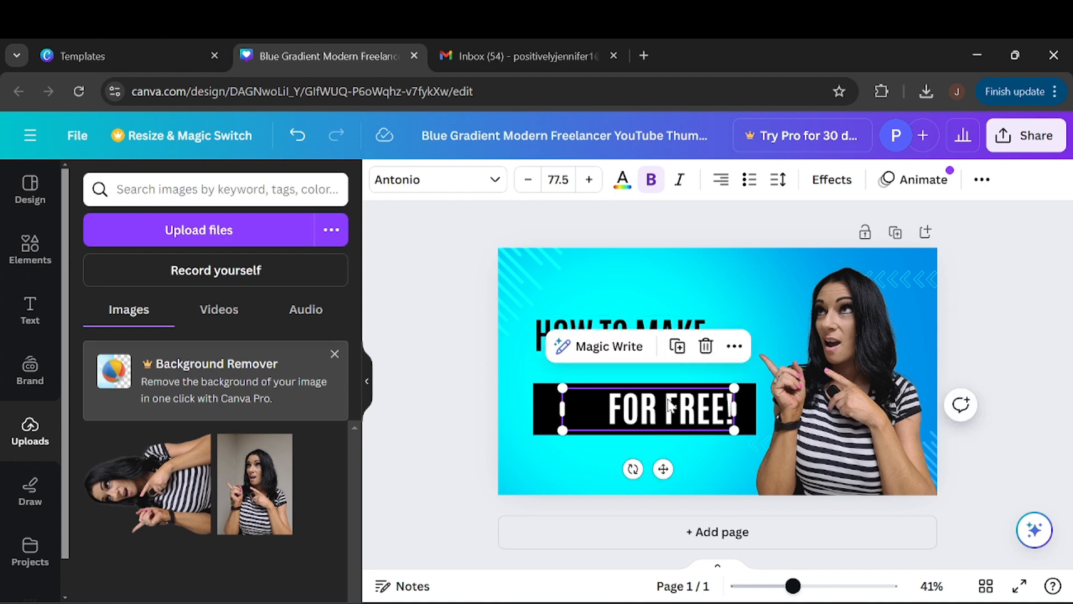
{"action": "left_click", "coordinate": [660, 399]}
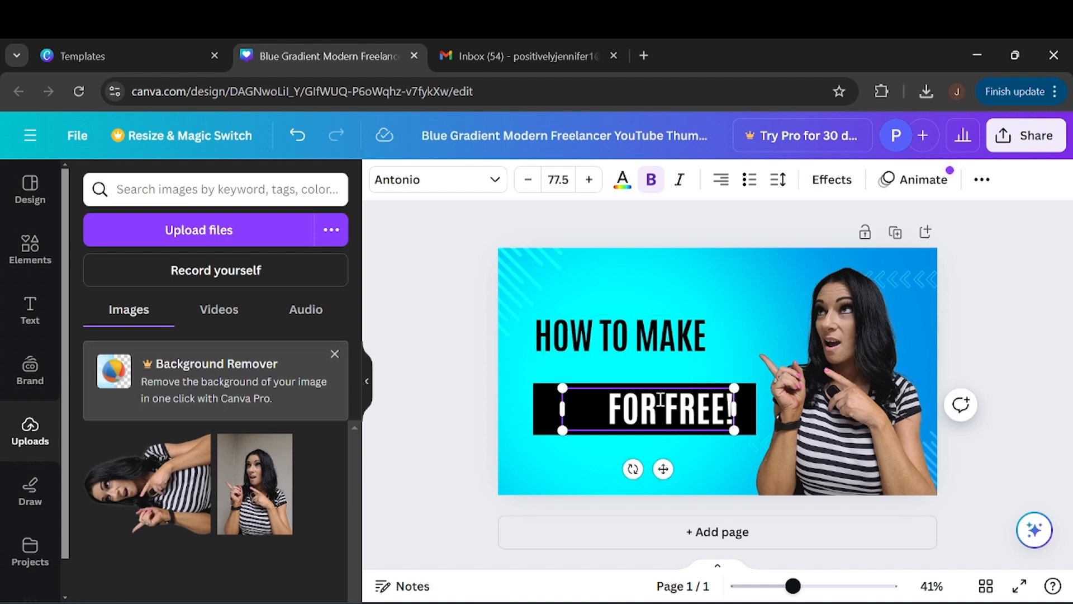
{"action": "key", "text": "BackSpace"}
{"action": "key", "text": "BackSpace"}
{"action": "key", "text": "BackSpace"}
{"action": "key", "text": "BackSpace"}
{"action": "key", "text": "BackSpace"}
{"action": "key", "text": "BackSpace"}
{"action": "key", "text": "BackSpace"}
{"action": "key", "text": "BackSpace"}
{"action": "key", "text": "BackSpace"}
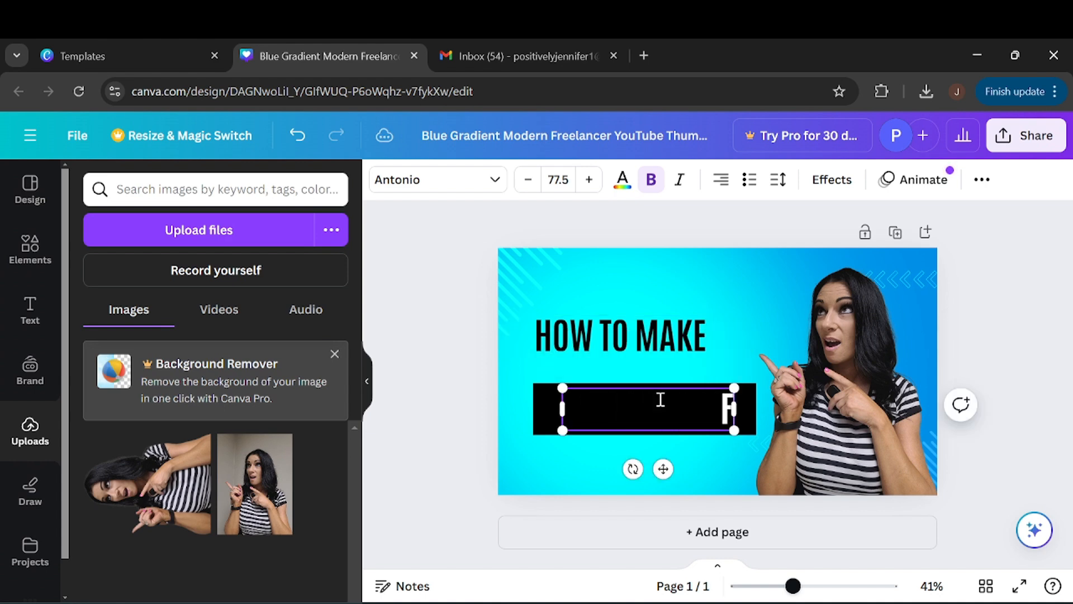
{"action": "type", "text": "YOUTUBE"}
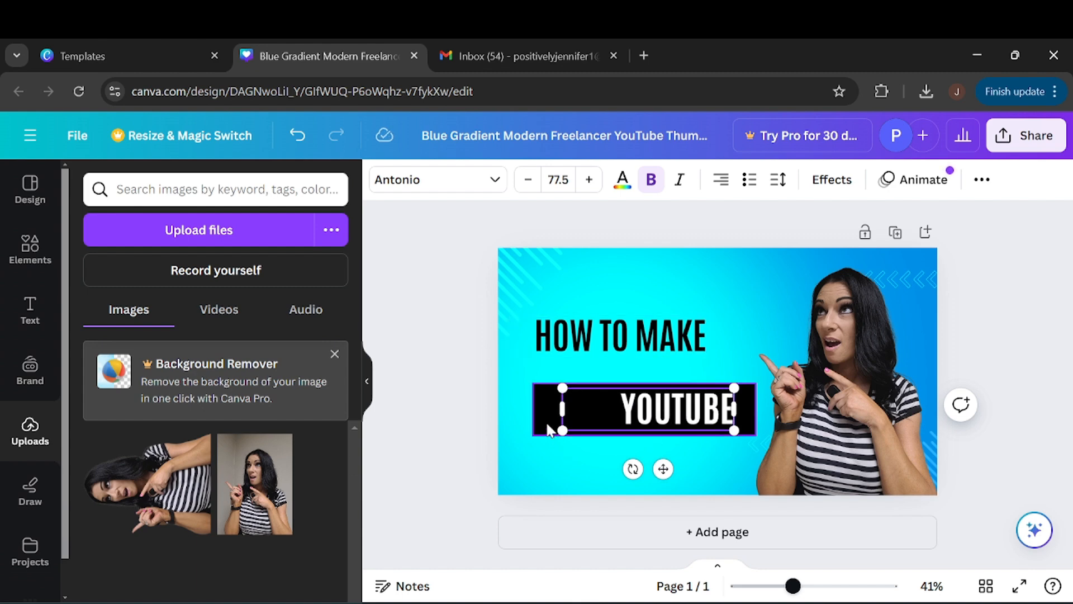
Stack the HOW TO MAKE heading closely above the raised black bar, and center the YOUTUBE text on the bar in a narrowed text box
{"action": "left_click_drag", "start_coordinate": [546, 418], "coordinate": [534, 398]}
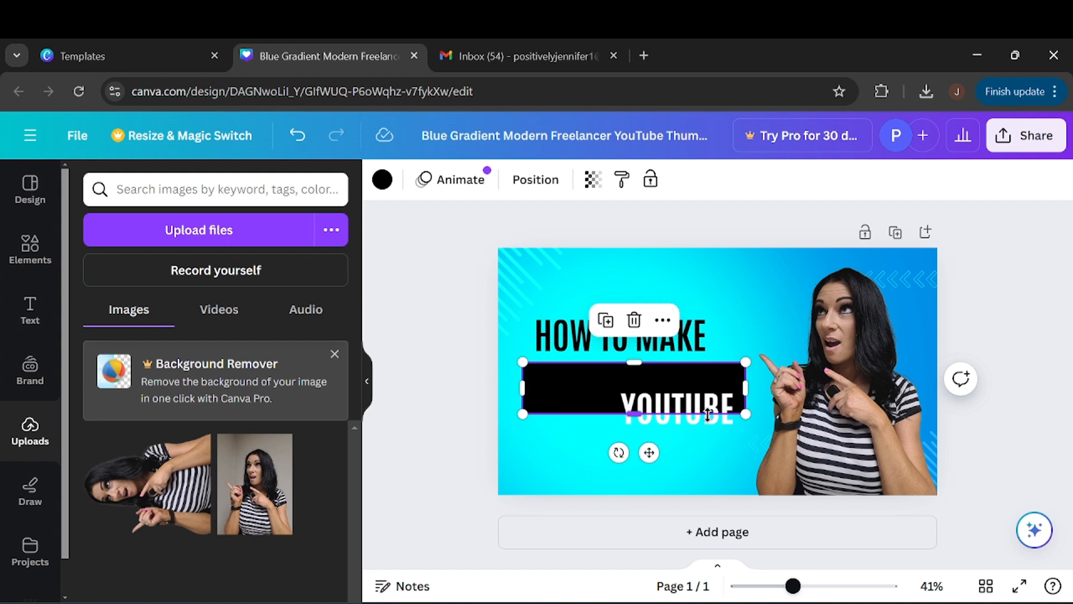
{"action": "left_click_drag", "start_coordinate": [680, 414], "coordinate": [638, 393]}
{"action": "left_click_drag", "start_coordinate": [524, 393], "coordinate": [627, 385]}
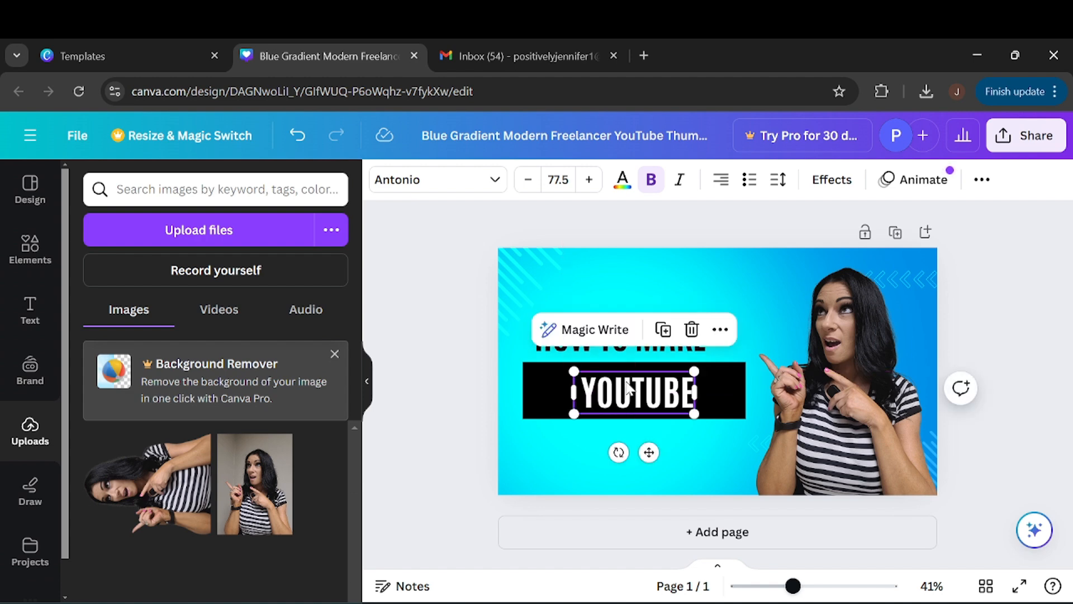
{"action": "left_click", "coordinate": [457, 386]}
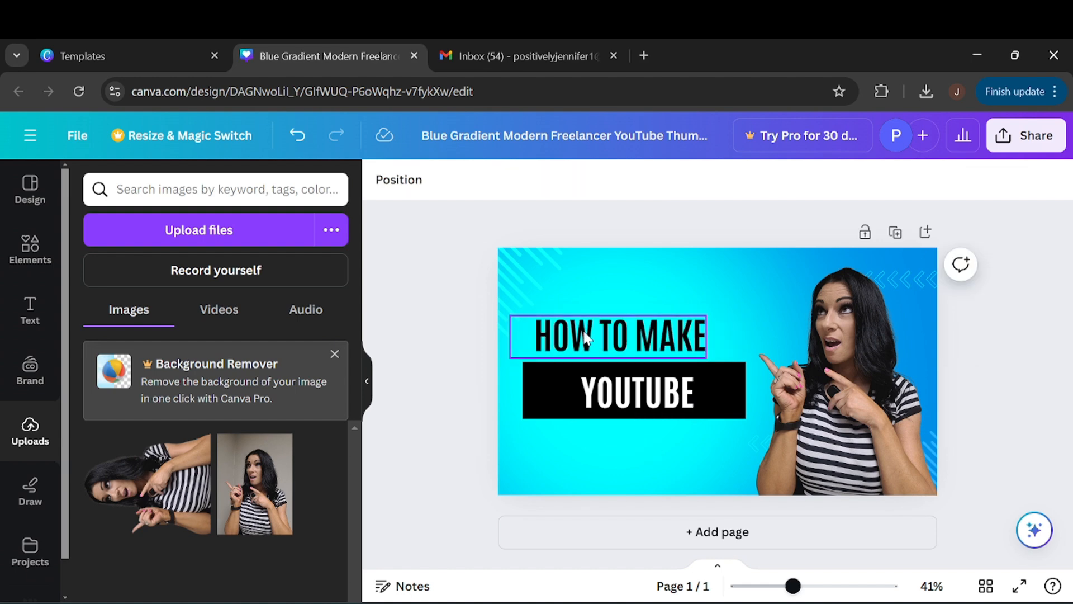
{"action": "left_click_drag", "start_coordinate": [595, 333], "coordinate": [616, 322]}
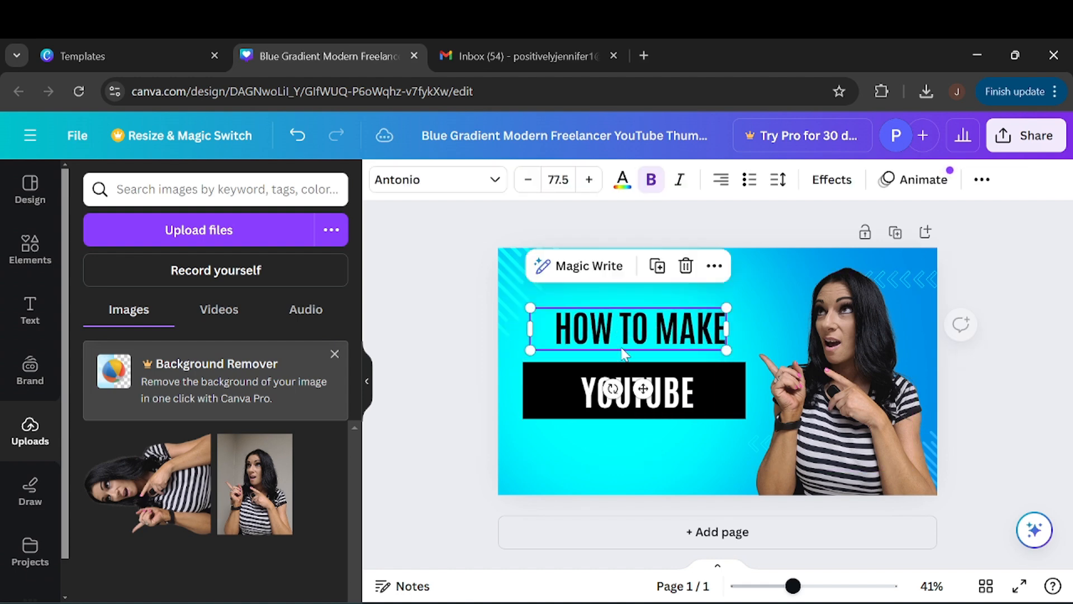
Duplicate the HOW TO MAKE heading, place the copy below the black bar and change its text to THUMBNAILS
{"action": "right_click", "coordinate": [619, 339]}
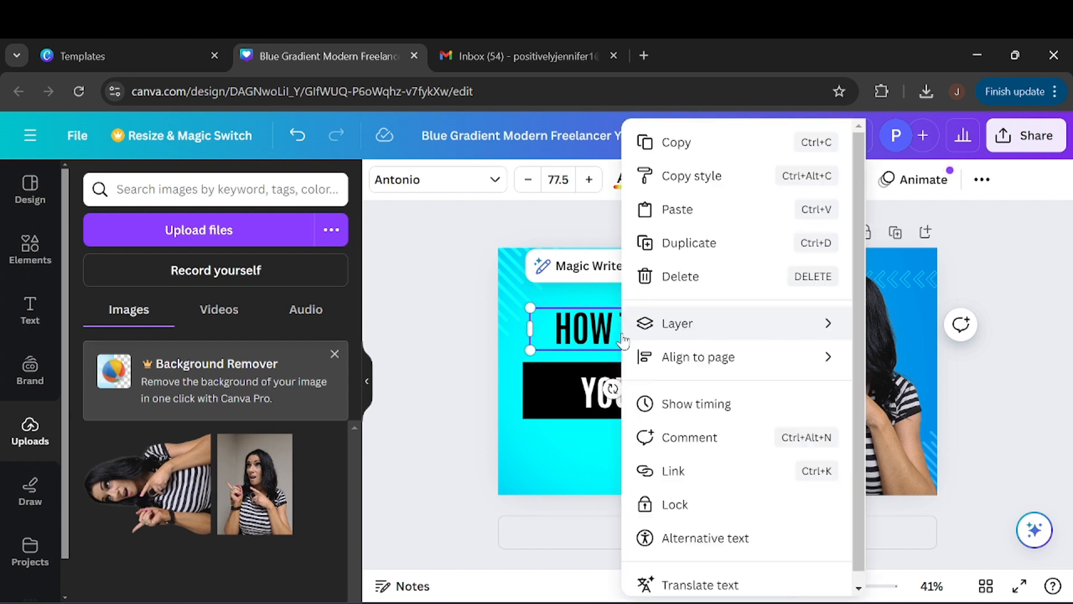
{"action": "left_click", "coordinate": [677, 241]}
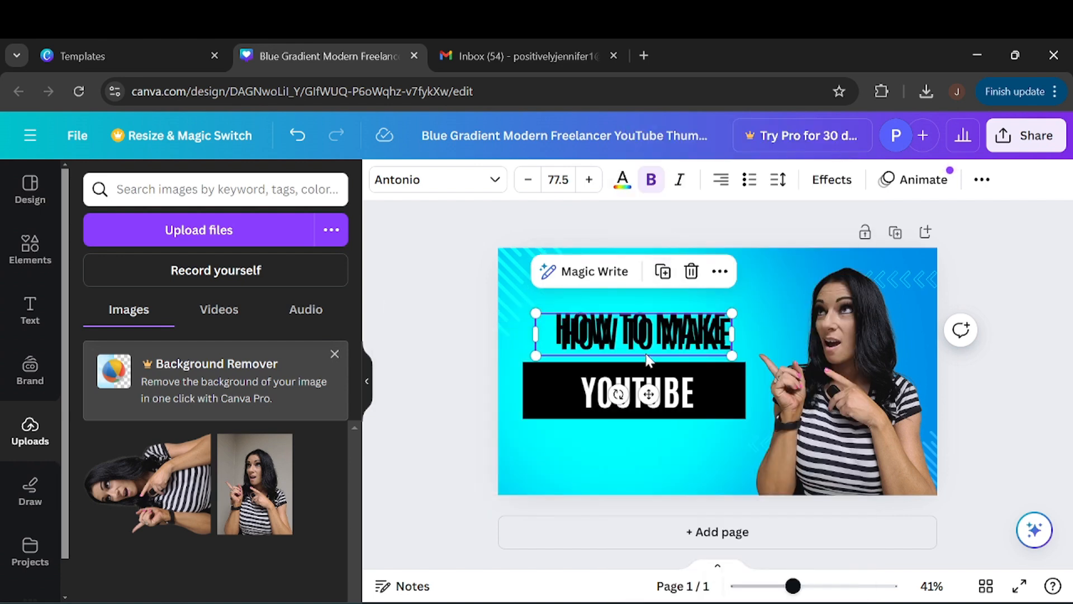
{"action": "left_click_drag", "start_coordinate": [649, 358], "coordinate": [643, 447]}
{"action": "double_click", "coordinate": [643, 446]}
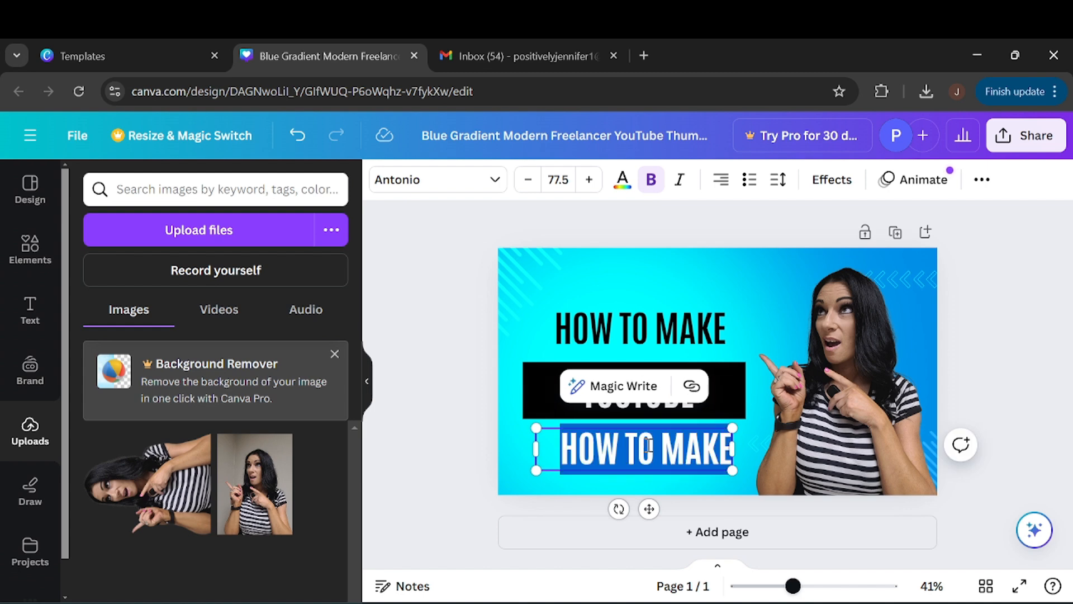
{"action": "type", "text": "THUMBNAILS"}
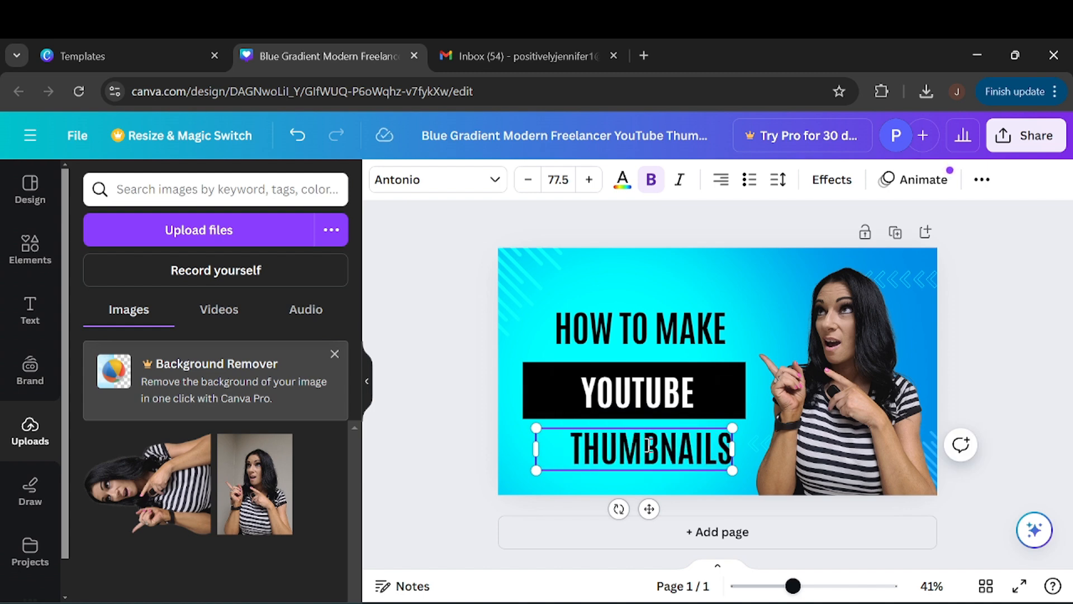
Nudge the HOW TO MAKE heading, the black bar with its YOUTUBE text and the THUMBNAILS line upward, closing up the gaps and roughly centering them
{"action": "left_click", "coordinate": [437, 380]}
{"action": "left_click", "coordinate": [606, 333]}
{"action": "left_click_drag", "start_coordinate": [609, 333], "coordinate": [615, 325]}
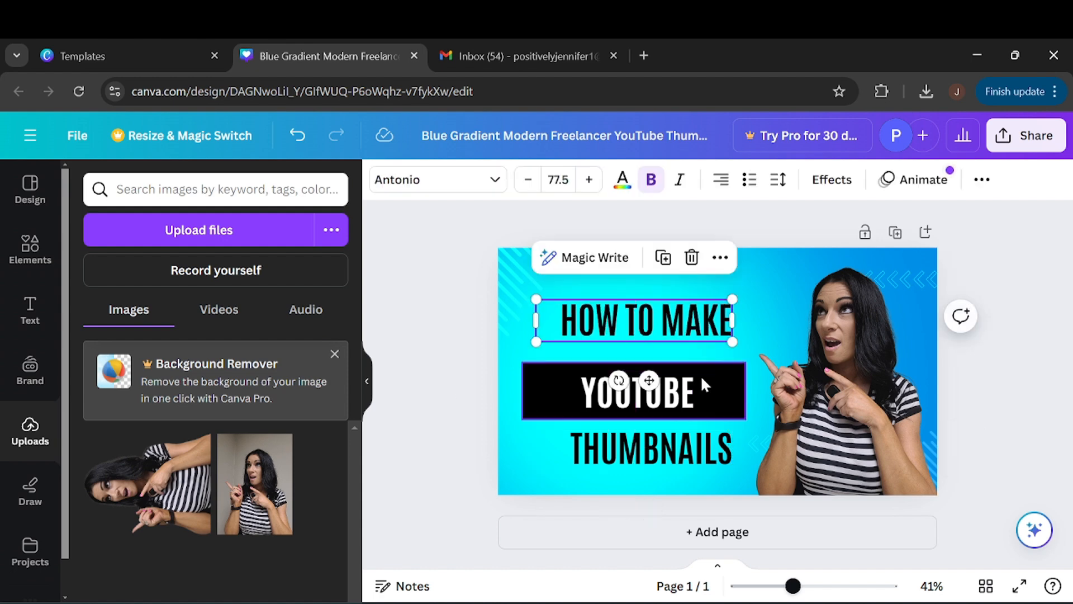
{"action": "left_click_drag", "start_coordinate": [709, 380], "coordinate": [705, 377]}
{"action": "left_click_drag", "start_coordinate": [668, 396], "coordinate": [668, 389]}
{"action": "left_click_drag", "start_coordinate": [695, 449], "coordinate": [689, 444]}
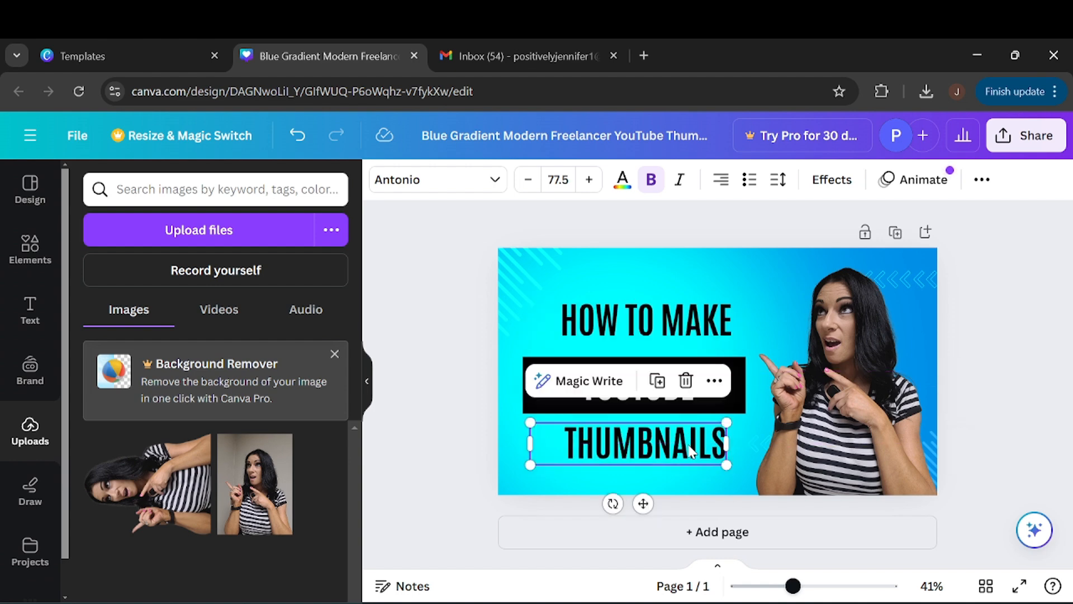
{"action": "left_click", "coordinate": [460, 401]}
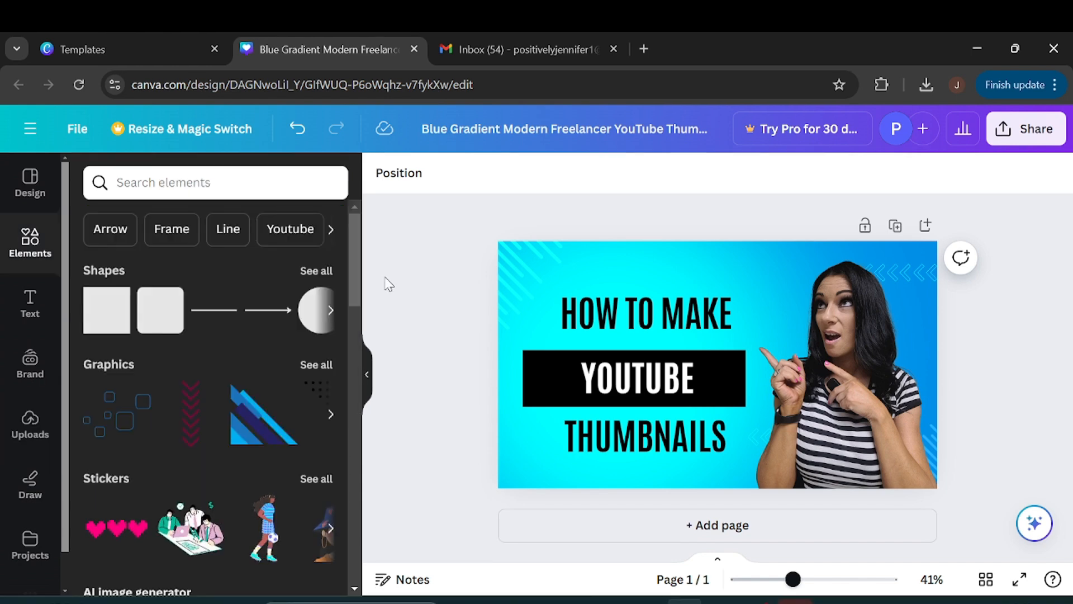
Search the design elements for youtube and list all matching graphics
{"action": "left_click", "coordinate": [222, 193]}
{"action": "type", "text": "y"}
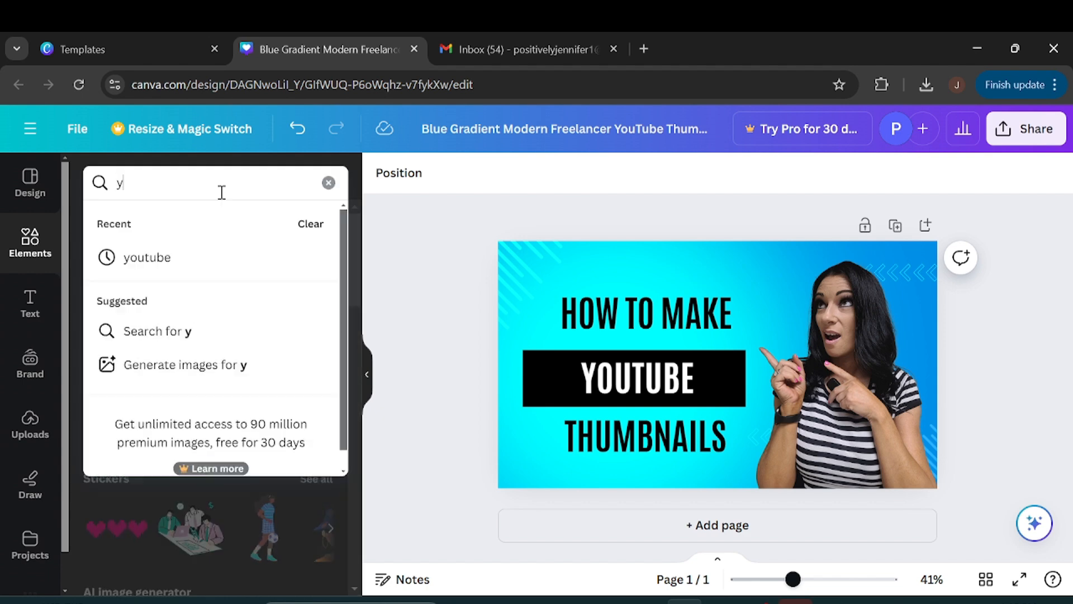
{"action": "type", "text": "outube"}
{"action": "key", "text": "Return"}
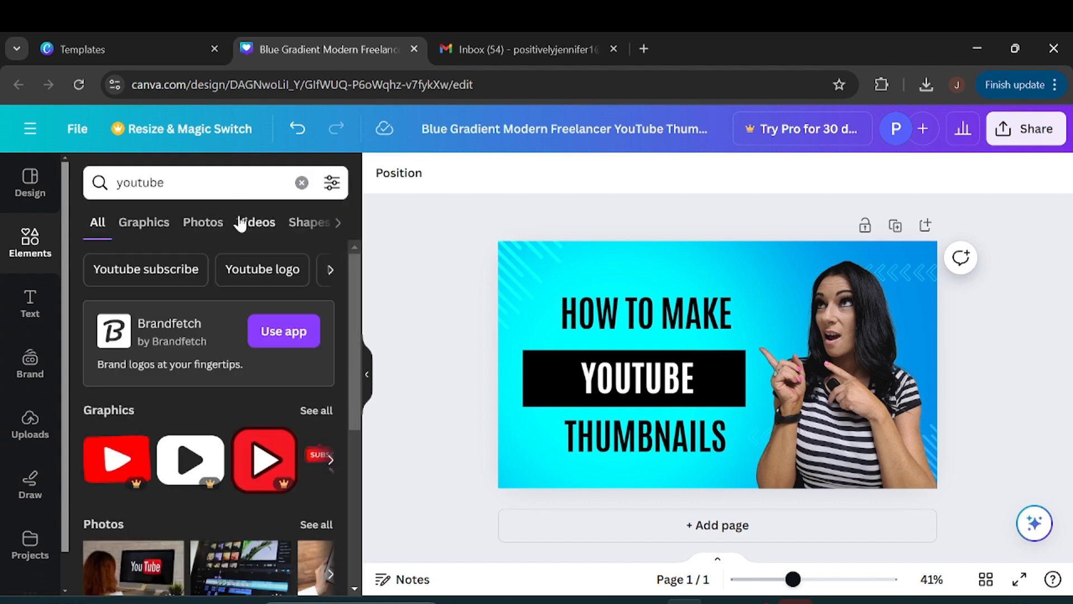
{"action": "scroll", "coordinate": [240, 495], "scroll_direction": "down", "scroll_amount": 2}
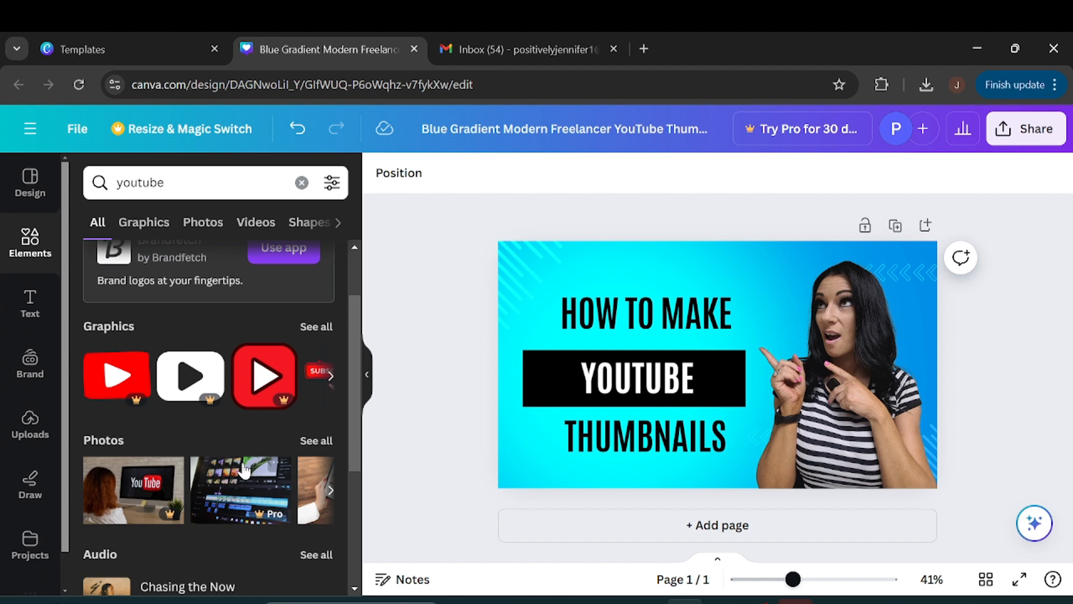
{"action": "left_click", "coordinate": [303, 333]}
{"action": "scroll", "coordinate": [179, 363], "scroll_direction": "down", "scroll_amount": 5}
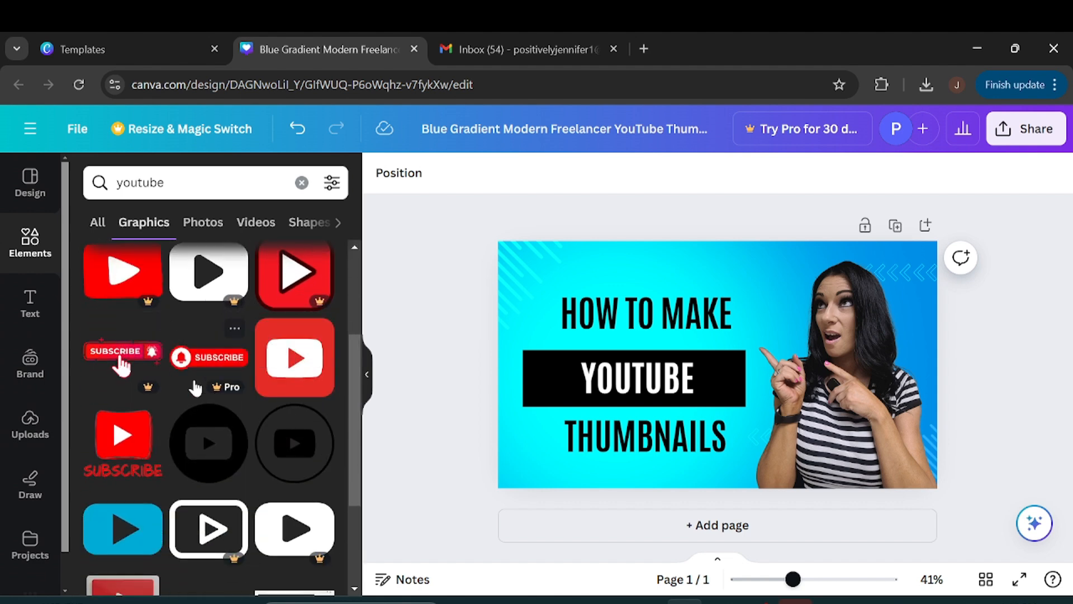
Add the free red square YouTube logo with the white play button, shrink it slightly and place it over the black bar's left end
{"action": "scroll", "coordinate": [196, 397], "scroll_direction": "down", "scroll_amount": 2}
{"action": "scroll", "coordinate": [196, 401], "scroll_direction": "up", "scroll_amount": 2}
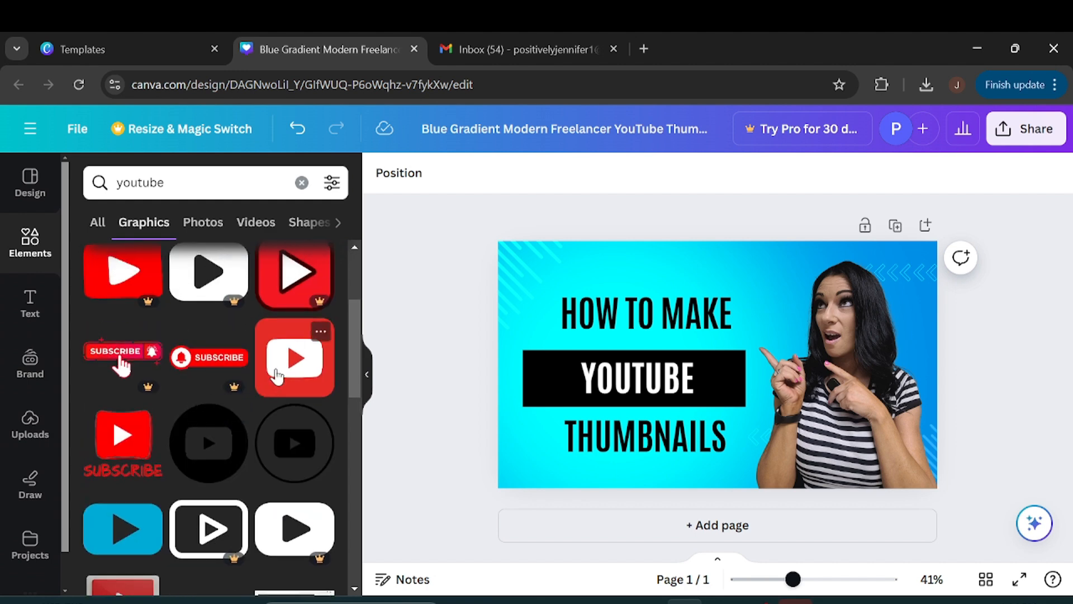
{"action": "left_click", "coordinate": [283, 371]}
{"action": "left_click_drag", "start_coordinate": [768, 315], "coordinate": [748, 335]}
{"action": "left_click_drag", "start_coordinate": [733, 378], "coordinate": [566, 386]}
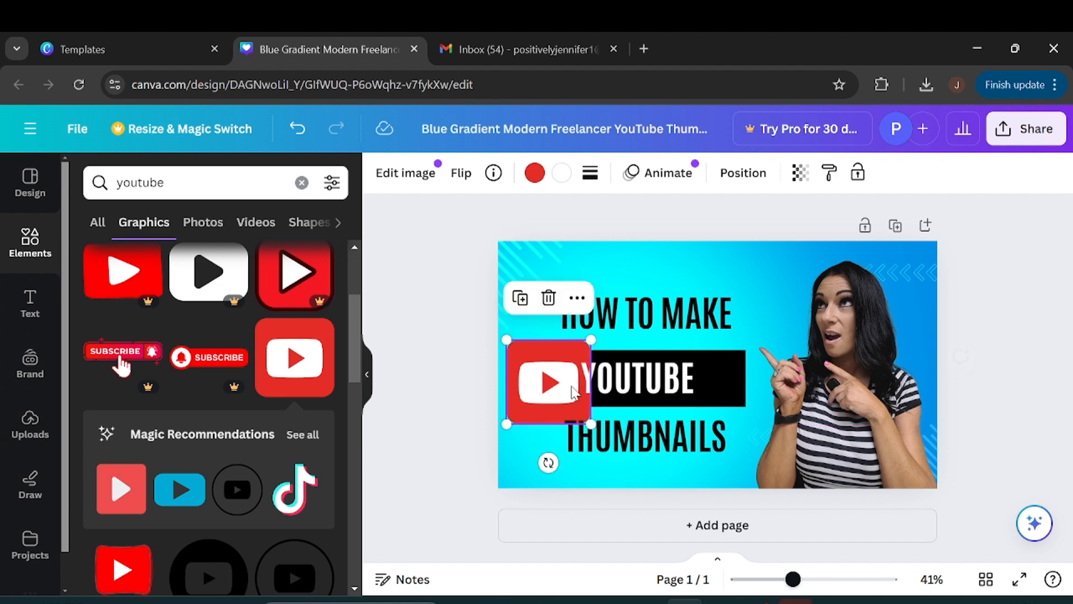
{"action": "left_click_drag", "start_coordinate": [588, 341], "coordinate": [581, 350]}
{"action": "left_click_drag", "start_coordinate": [565, 386], "coordinate": [558, 379]}
Shift the YOUTUBE text right within the visible part of the black bar, and enlarge the raised HOW TO MAKE heading to size 92.2
{"action": "left_click", "coordinate": [725, 382]}
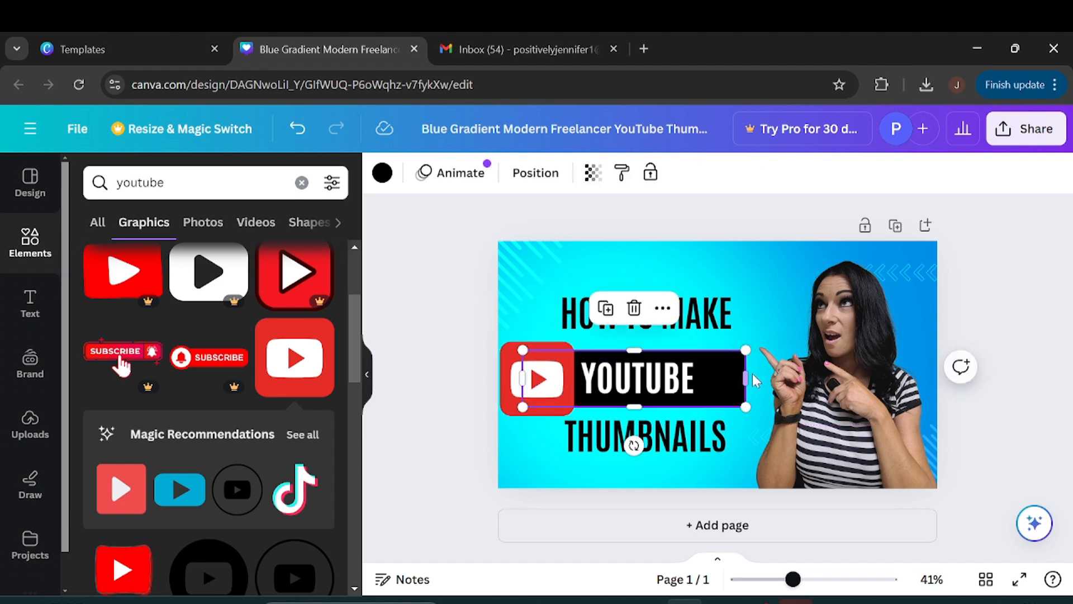
{"action": "left_click_drag", "start_coordinate": [674, 385], "coordinate": [691, 385]}
{"action": "left_click", "coordinate": [680, 273]}
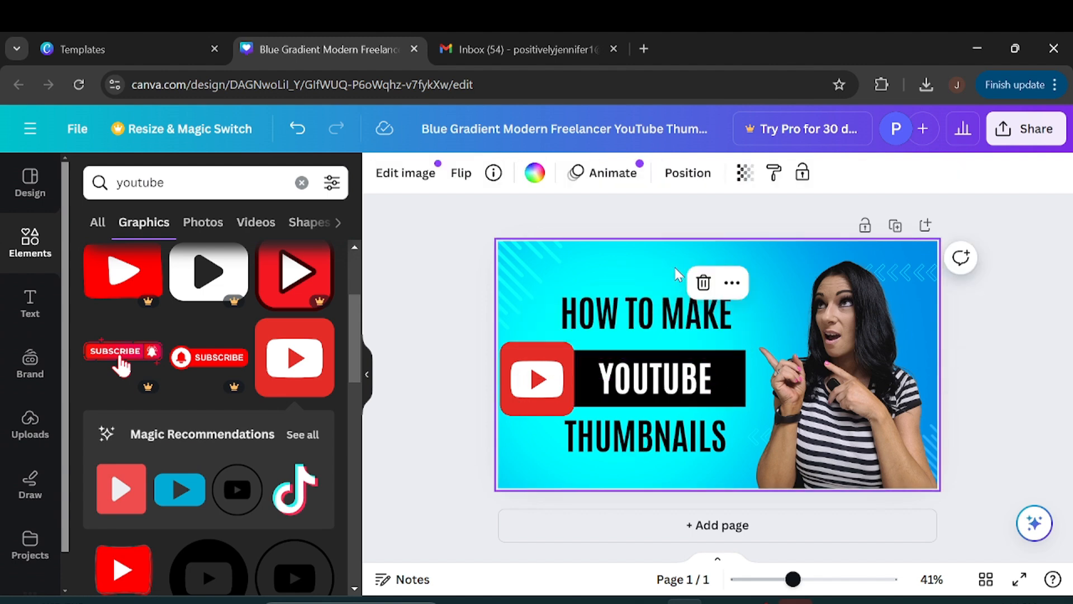
{"action": "left_click_drag", "start_coordinate": [675, 330], "coordinate": [657, 304]}
{"action": "left_click_drag", "start_coordinate": [719, 316], "coordinate": [702, 293]}
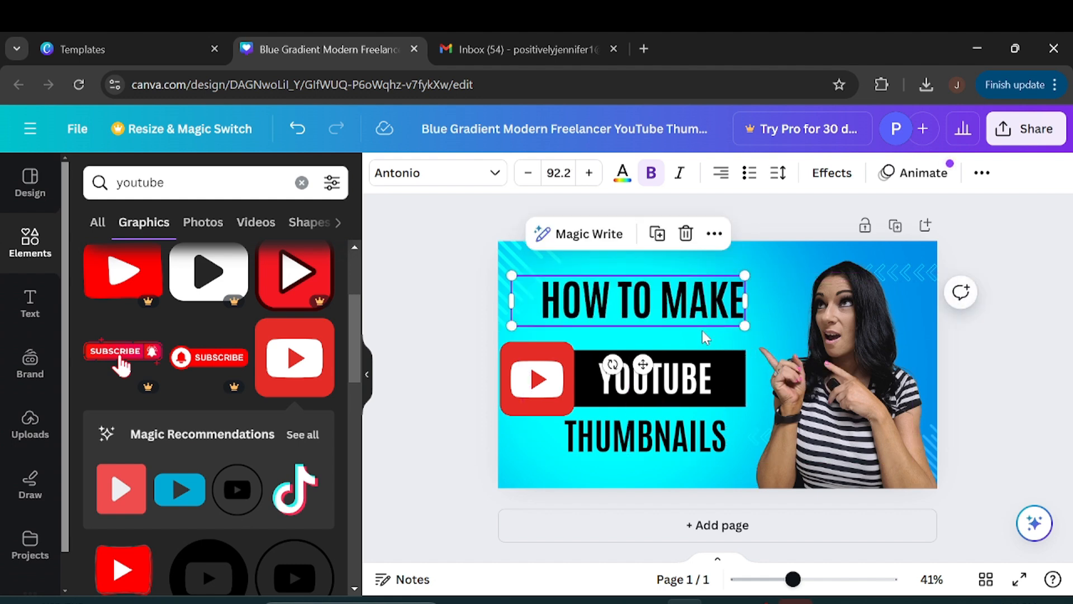
Raise the black bar and its YOUTUBE text slightly toward the HOW TO MAKE heading
{"action": "left_click", "coordinate": [726, 378]}
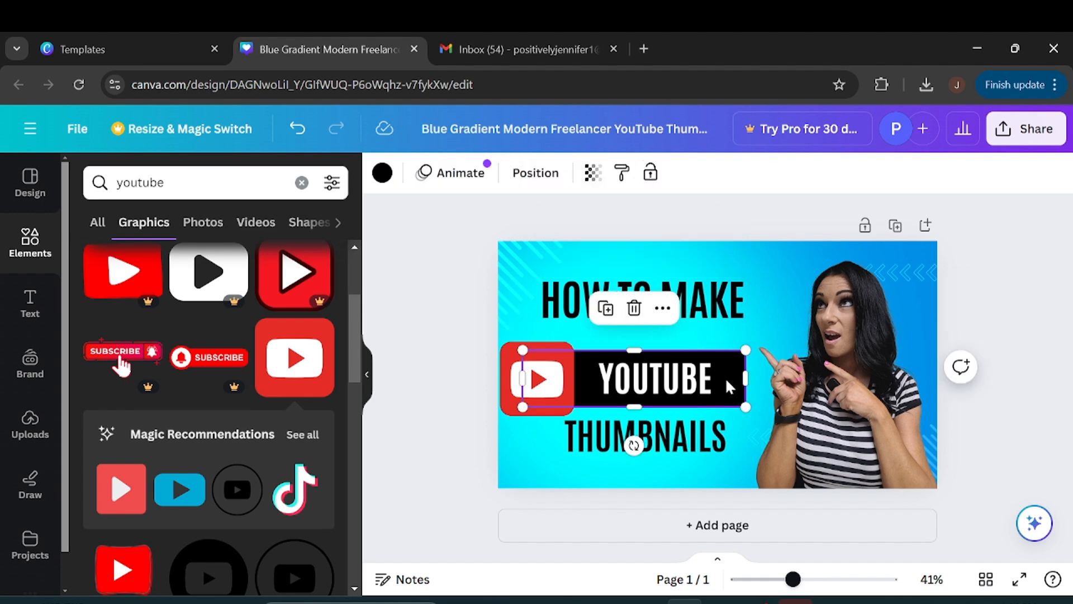
{"action": "left_click_drag", "start_coordinate": [726, 378], "coordinate": [726, 376]}
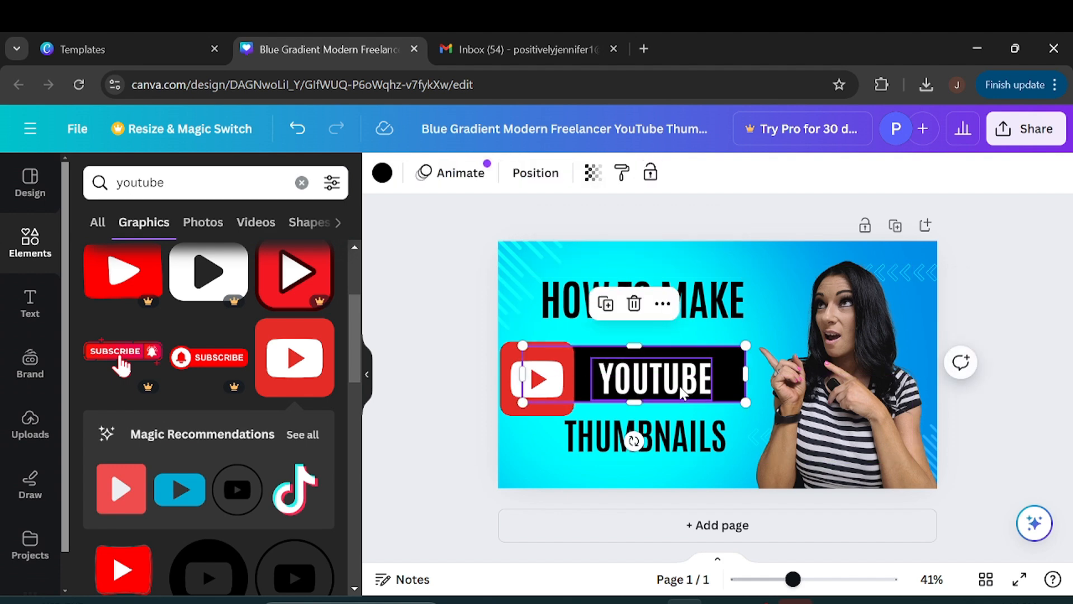
{"action": "left_click", "coordinate": [681, 389]}
{"action": "left_click", "coordinate": [681, 390]}
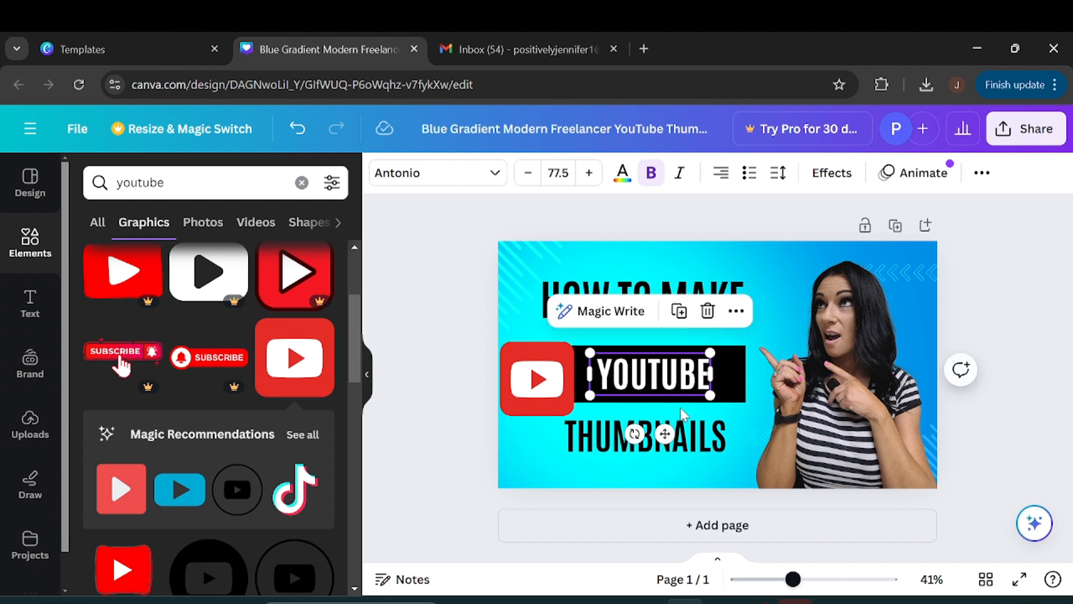
Enlarge the THUMBNAILS text to size 81.2, and shrink the YouTube logo so it lines up with the black bar's left end
{"action": "left_click", "coordinate": [724, 454]}
{"action": "left_click_drag", "start_coordinate": [726, 454], "coordinate": [728, 460]}
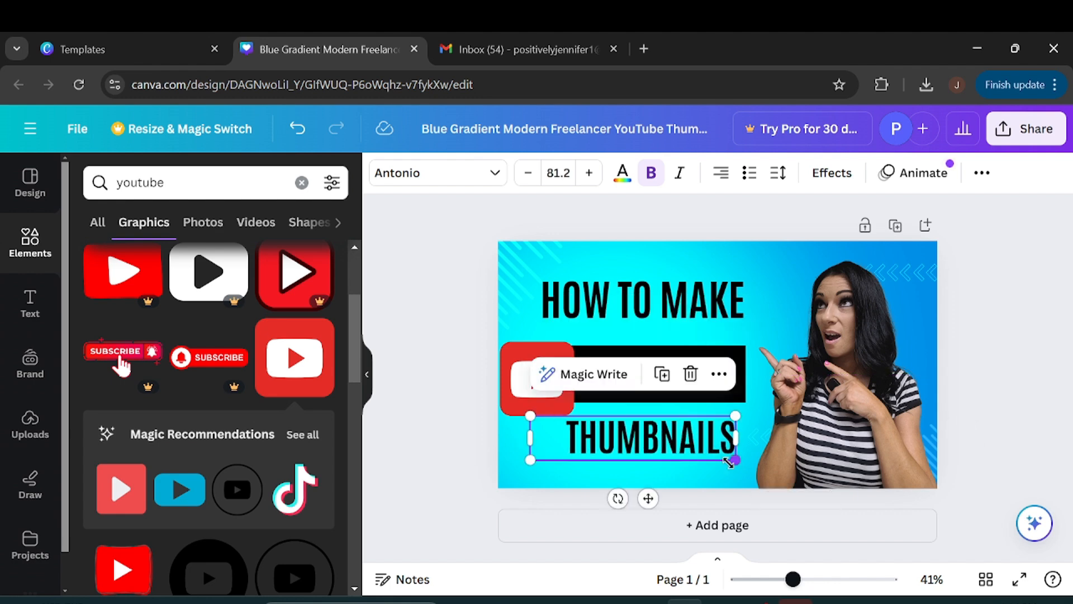
{"action": "left_click", "coordinate": [520, 359]}
{"action": "left_click_drag", "start_coordinate": [503, 344], "coordinate": [534, 369]}
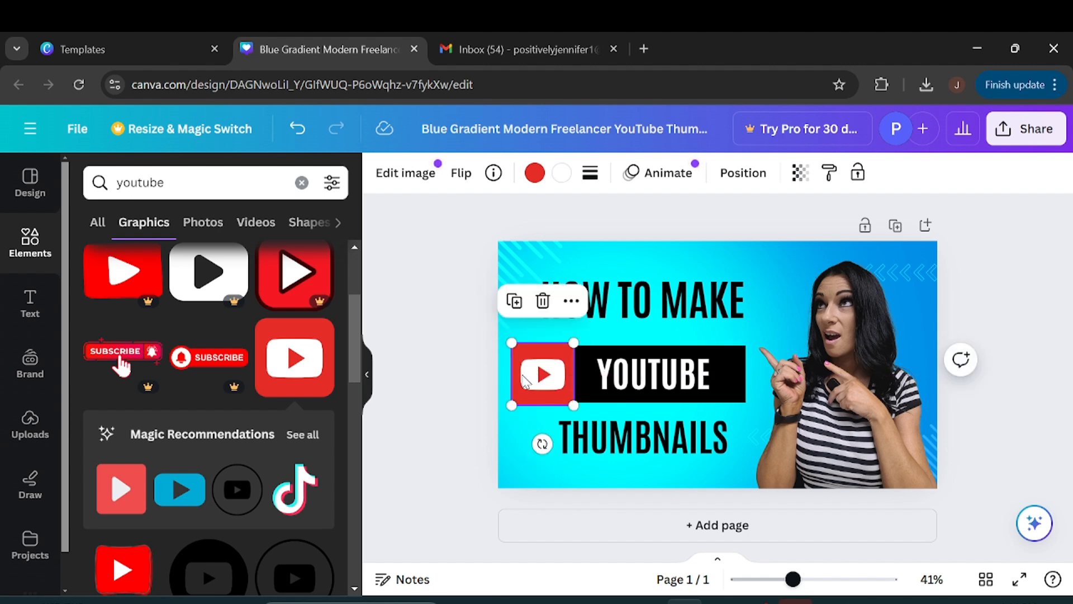
{"action": "left_click", "coordinate": [484, 377]}
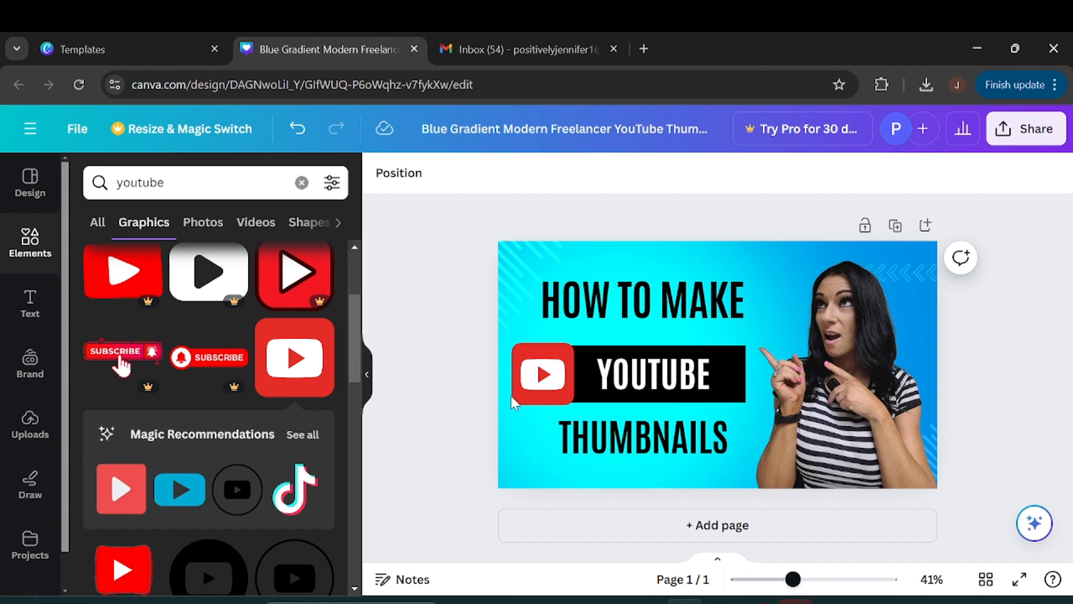
Try the Anton, Brittany, Shrikhand, Horizon and Fredoka fonts on the THUMBNAILS text
{"action": "left_click", "coordinate": [643, 439]}
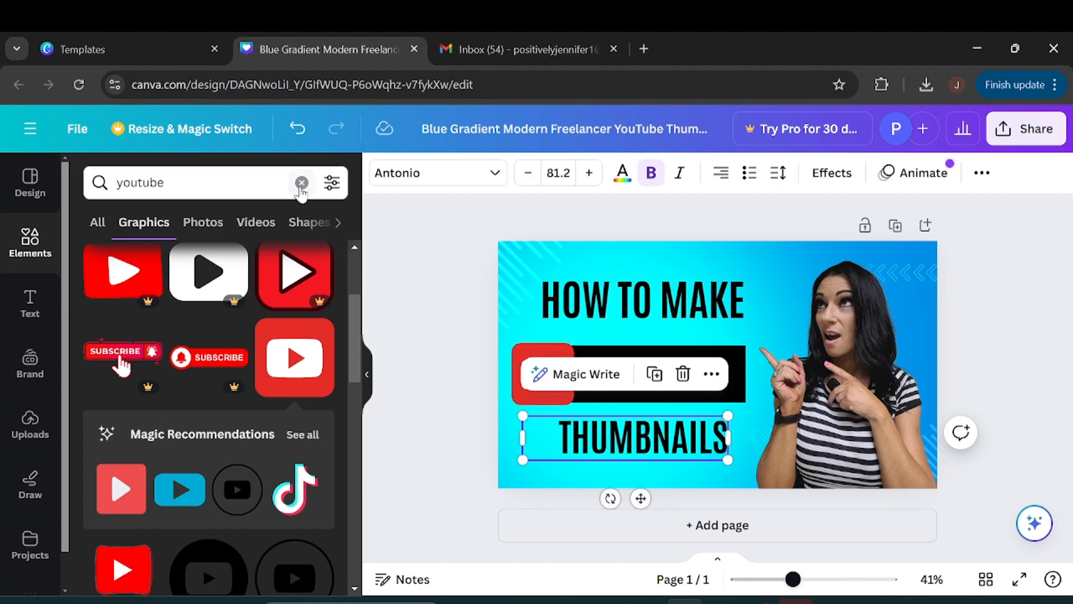
{"action": "left_click", "coordinate": [494, 173]}
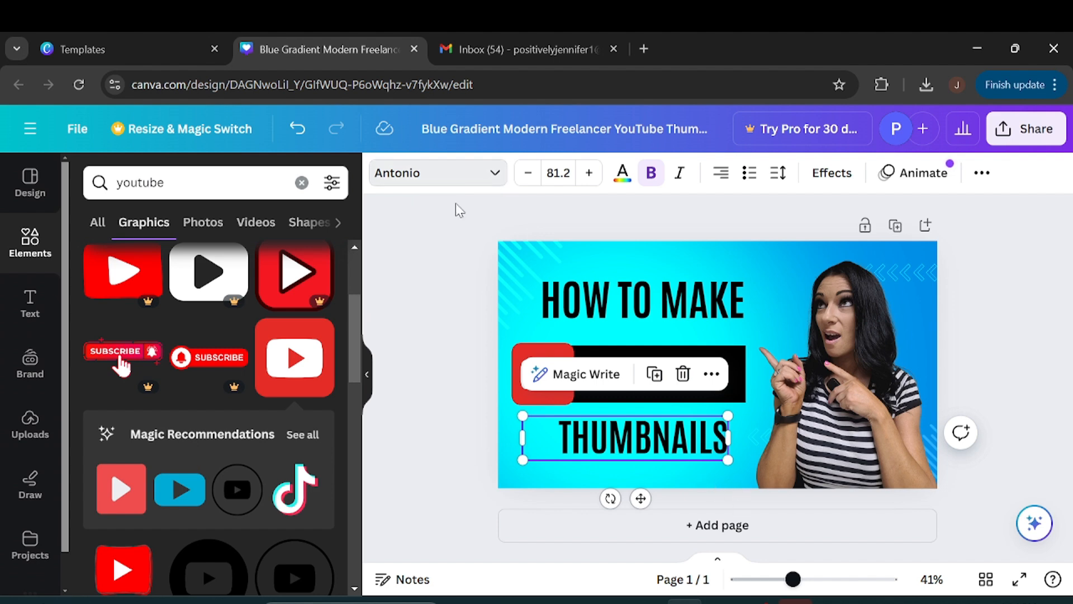
{"action": "scroll", "coordinate": [196, 447], "scroll_direction": "down", "scroll_amount": 7}
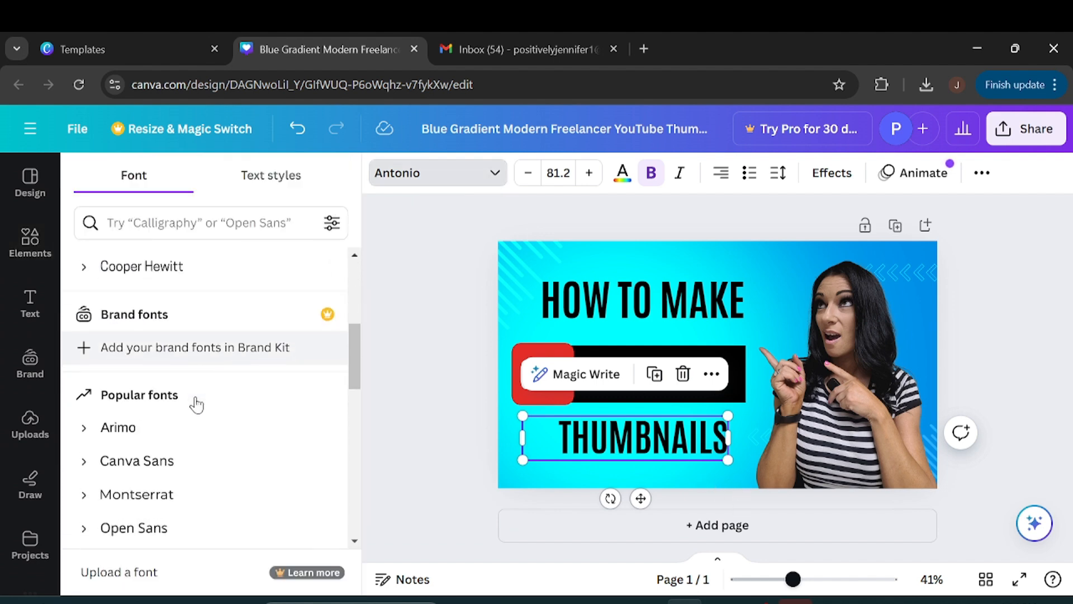
{"action": "scroll", "coordinate": [196, 403], "scroll_direction": "down", "scroll_amount": 3}
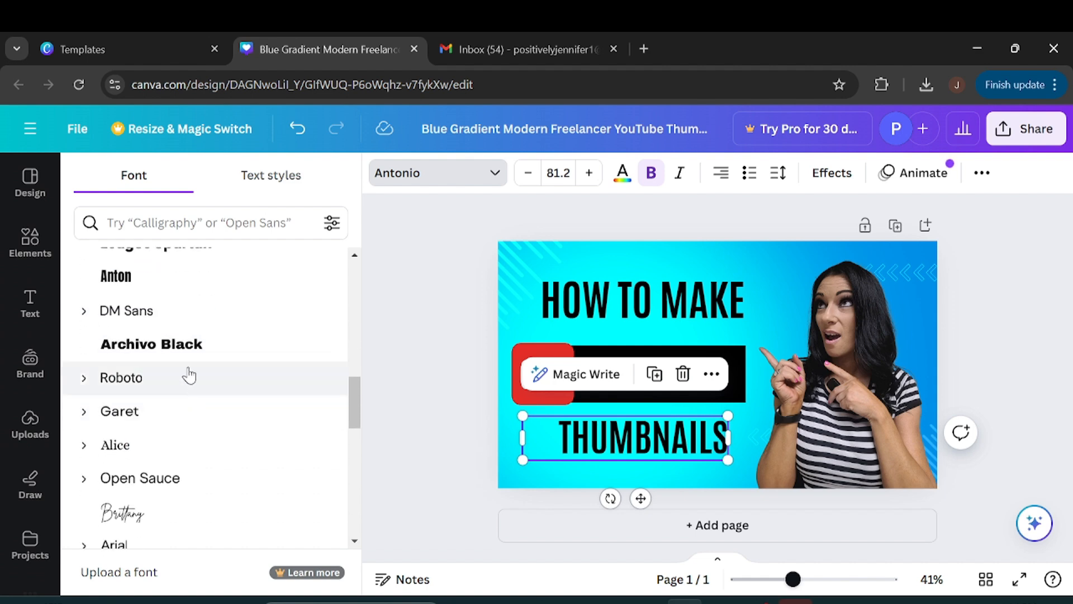
{"action": "left_click", "coordinate": [176, 286]}
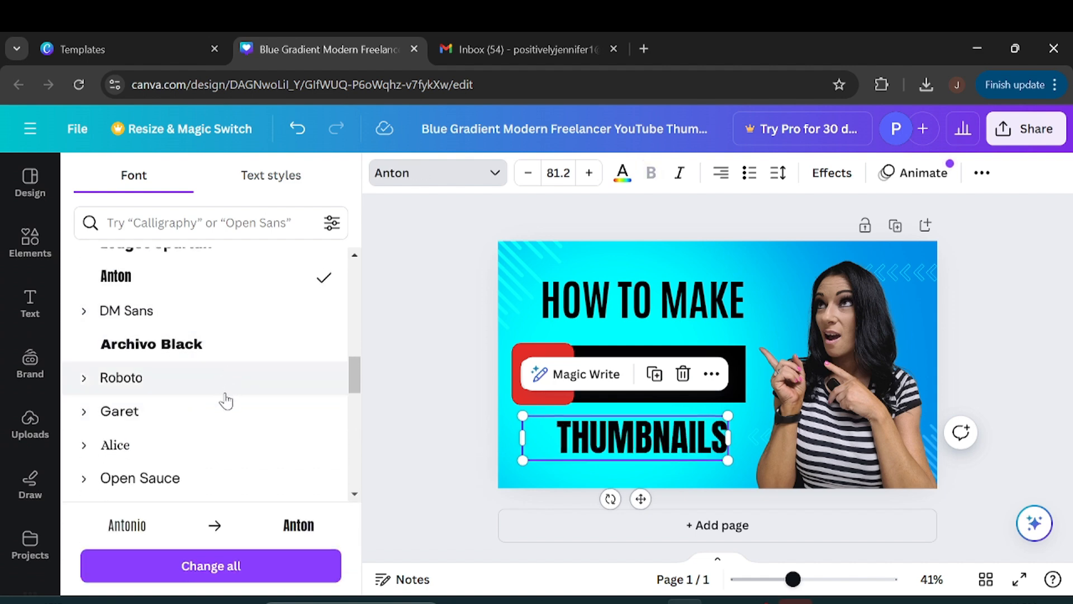
{"action": "scroll", "coordinate": [223, 401], "scroll_direction": "down", "scroll_amount": 3}
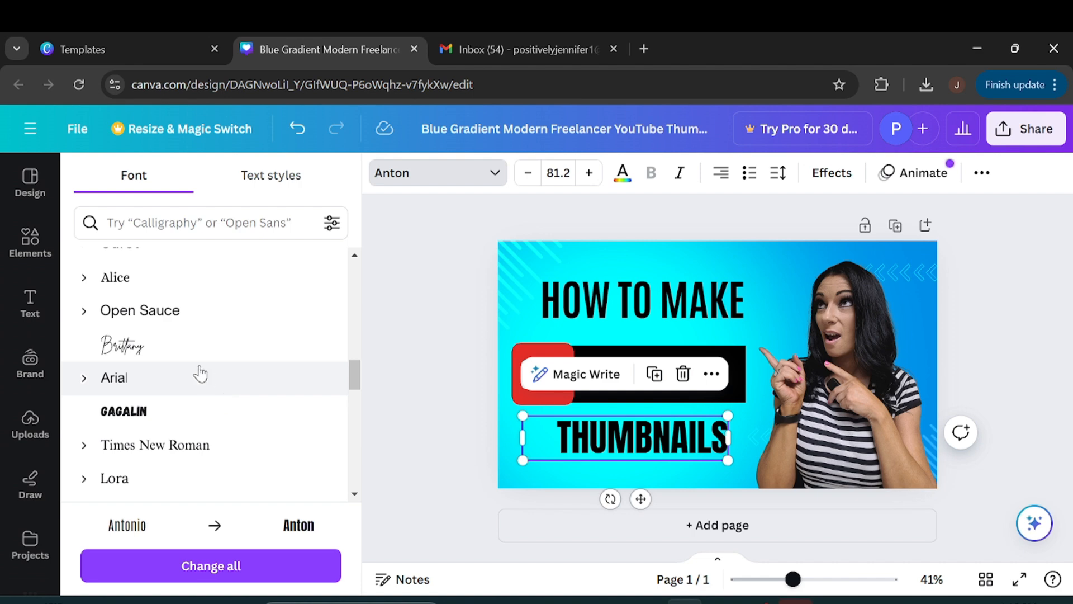
{"action": "left_click", "coordinate": [190, 359]}
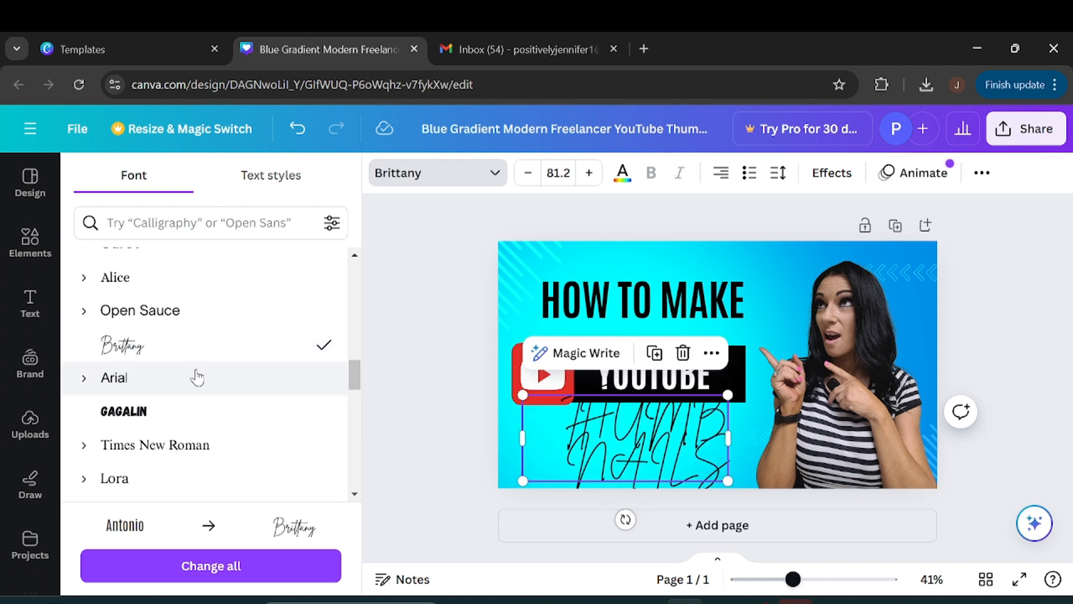
{"action": "scroll", "coordinate": [197, 375], "scroll_direction": "down", "scroll_amount": 5}
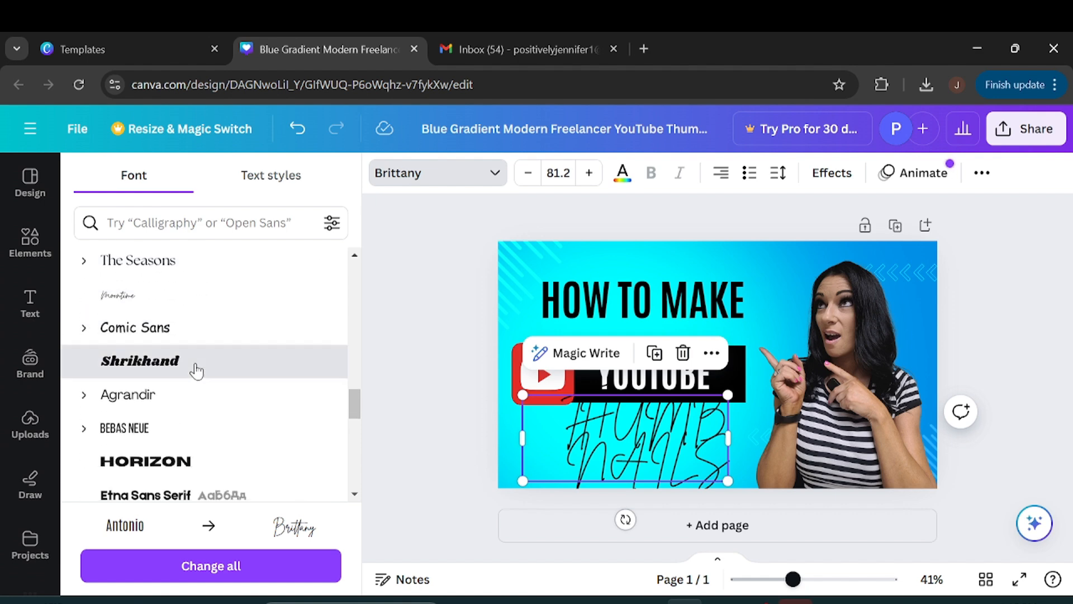
{"action": "left_click", "coordinate": [197, 371]}
{"action": "scroll", "coordinate": [197, 370], "scroll_direction": "down", "scroll_amount": 2}
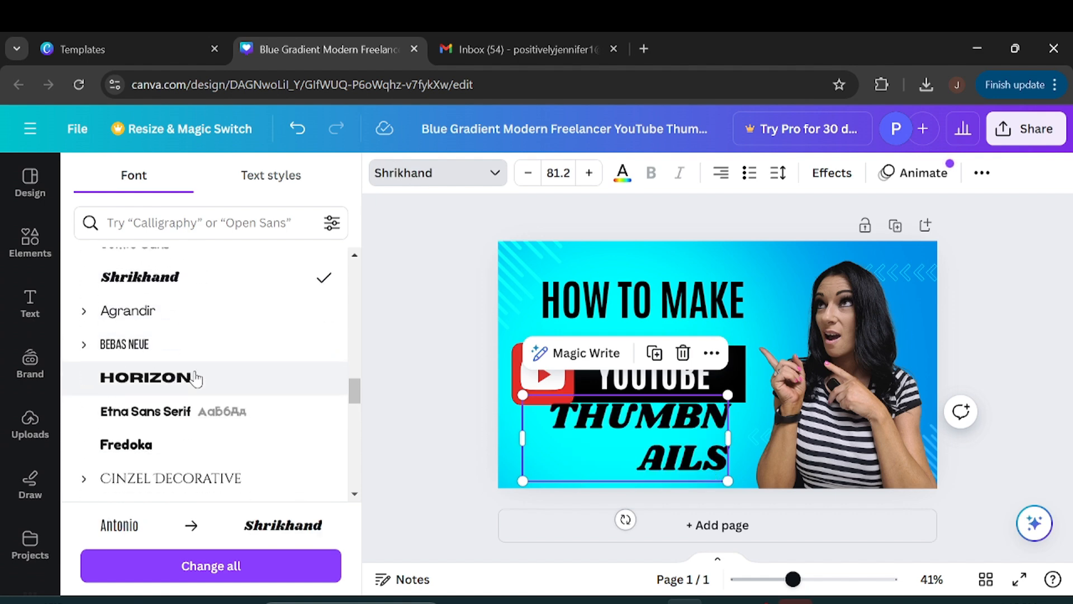
{"action": "left_click", "coordinate": [195, 378]}
{"action": "scroll", "coordinate": [195, 378], "scroll_direction": "down", "scroll_amount": 4}
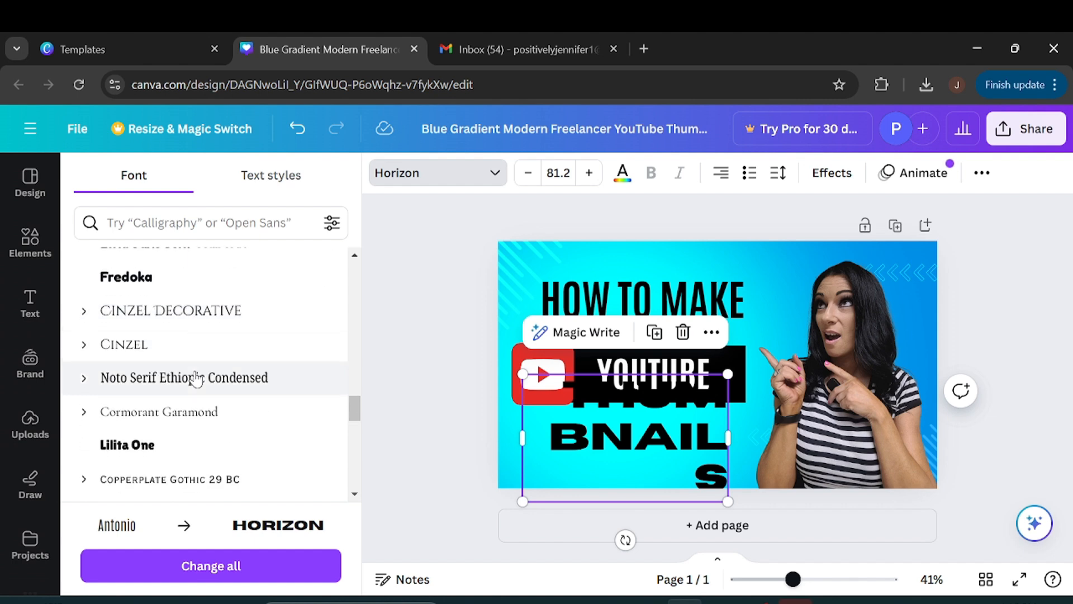
{"action": "left_click", "coordinate": [171, 284]}
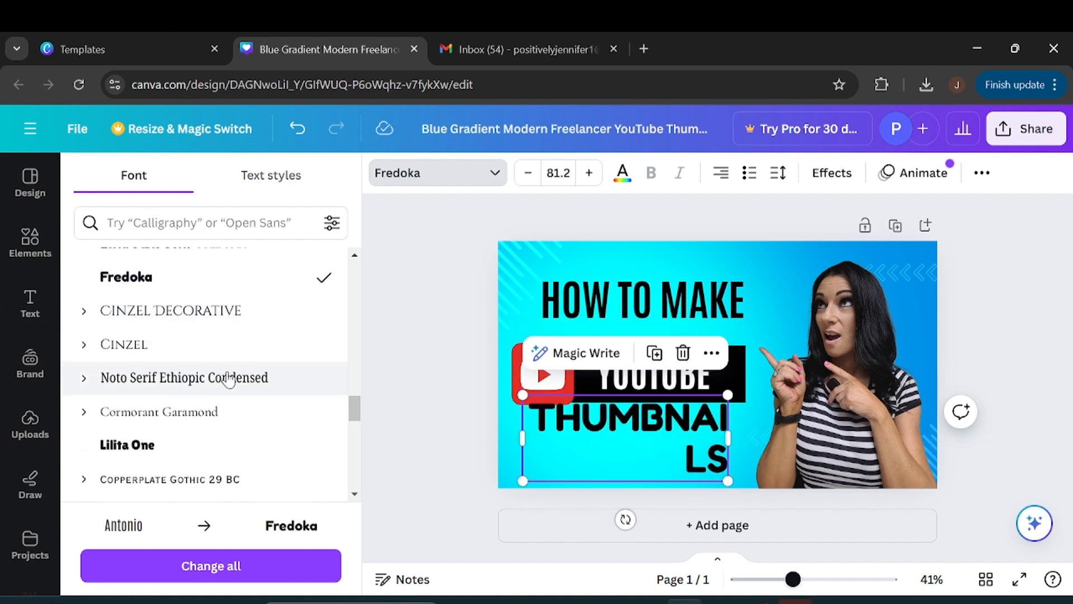
Set the THUMBNAILS text in the Lilita One font and widen its text box so the word fits on one line
{"action": "scroll", "coordinate": [227, 379], "scroll_direction": "down", "scroll_amount": 2}
{"action": "left_click", "coordinate": [173, 364]}
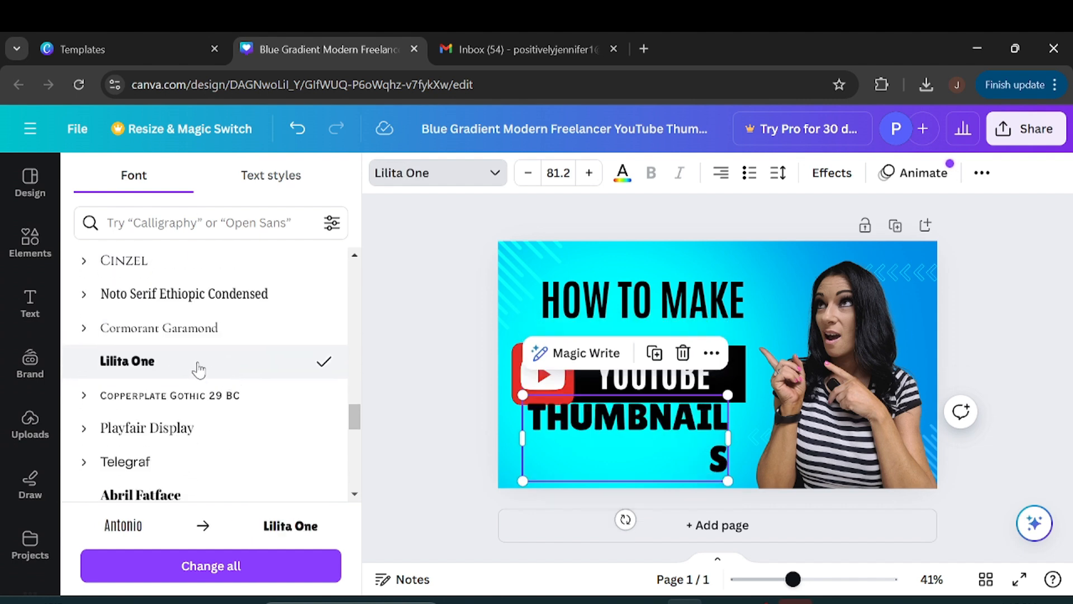
{"action": "scroll", "coordinate": [197, 367], "scroll_direction": "down", "scroll_amount": 2}
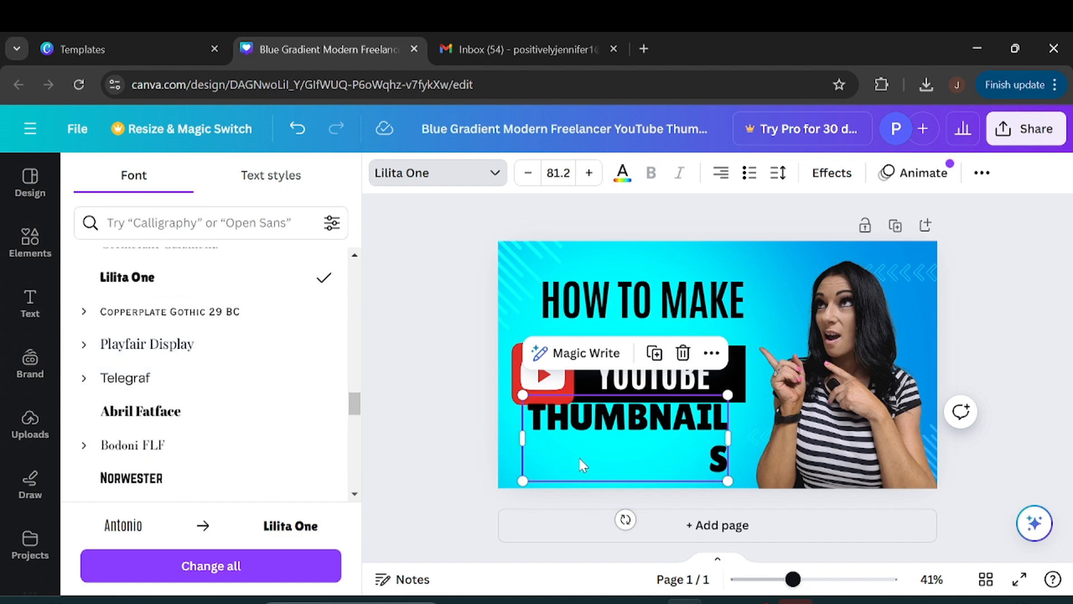
{"action": "left_click_drag", "start_coordinate": [728, 438], "coordinate": [756, 438]}
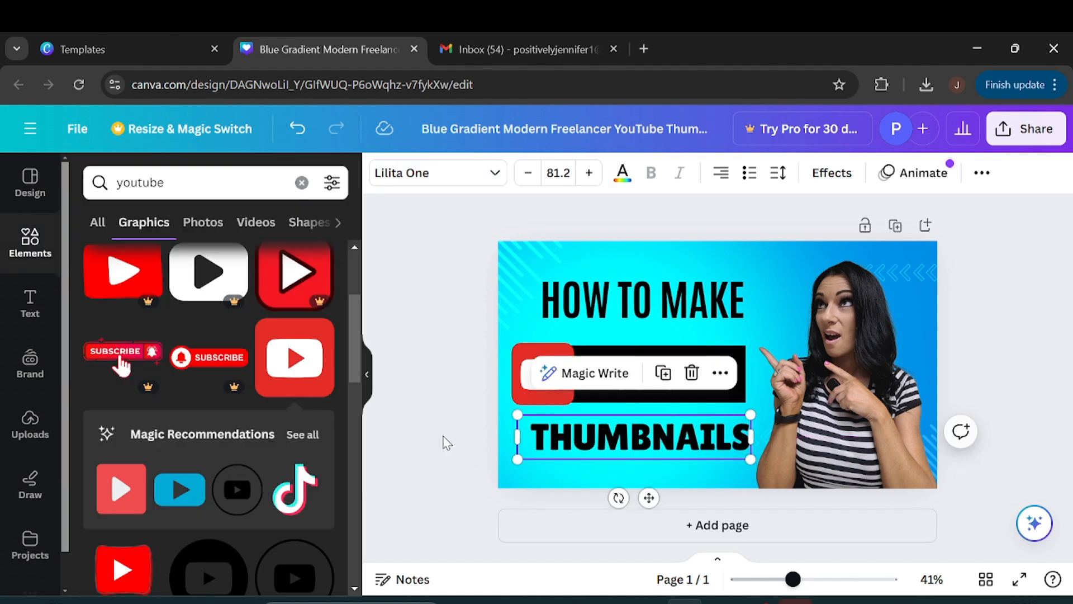
{"action": "left_click", "coordinate": [456, 432]}
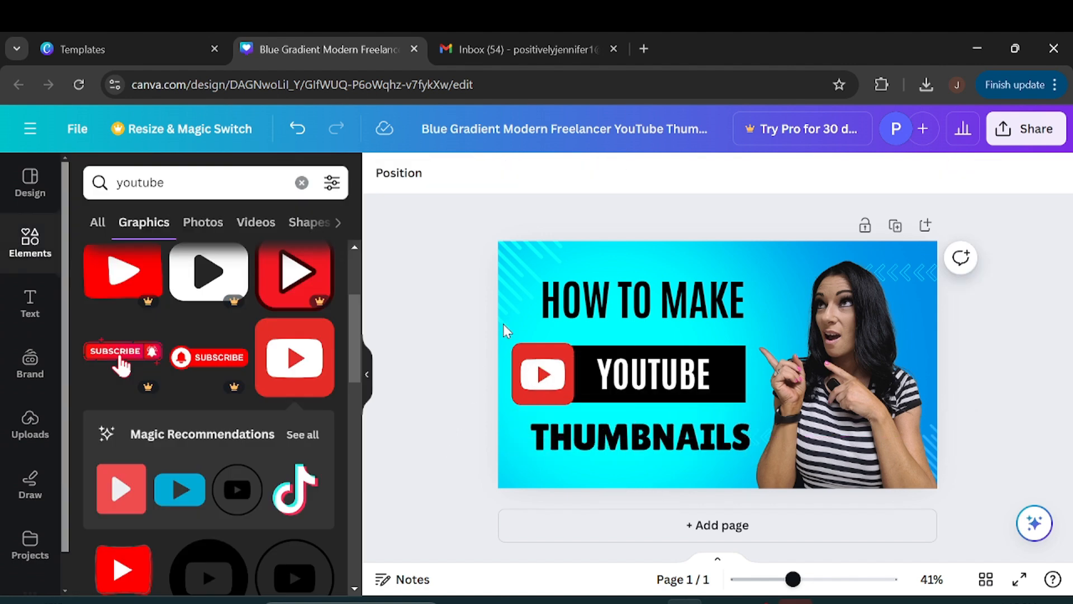
Try the blue #0195e9 and other blue photo colors on the diagonal stripes in the thumbnail's upper-left corner
{"action": "left_click", "coordinate": [614, 249]}
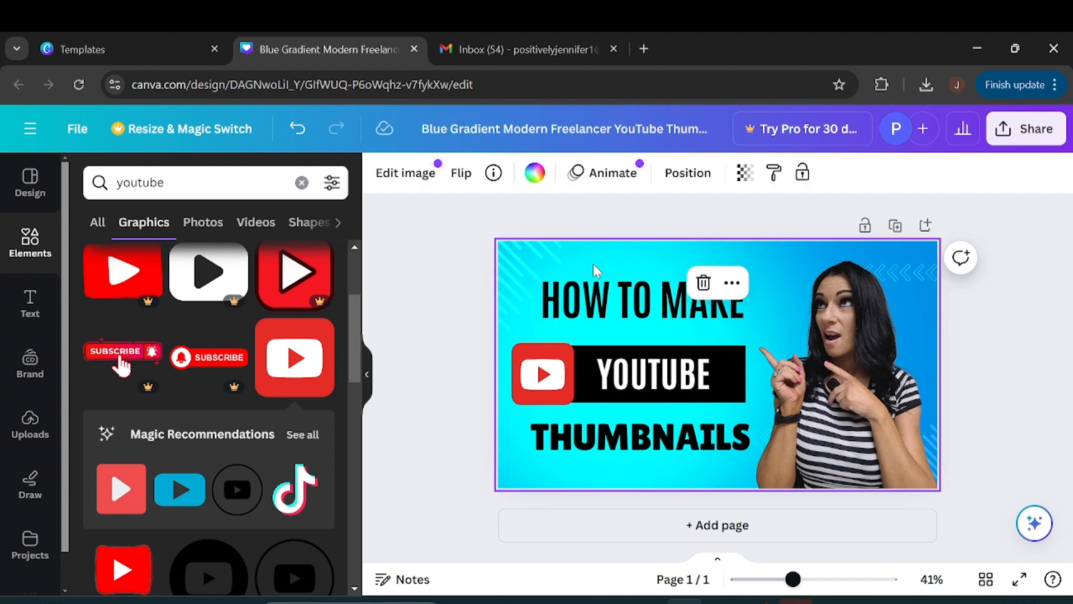
{"action": "left_click", "coordinate": [536, 178]}
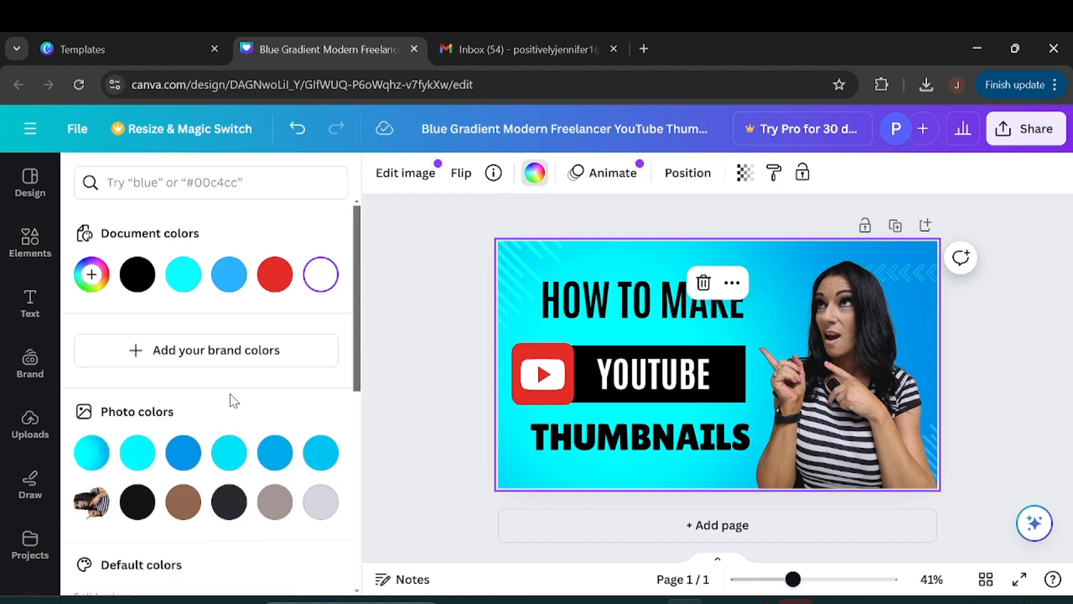
{"action": "scroll", "coordinate": [234, 400], "scroll_direction": "down", "scroll_amount": 2}
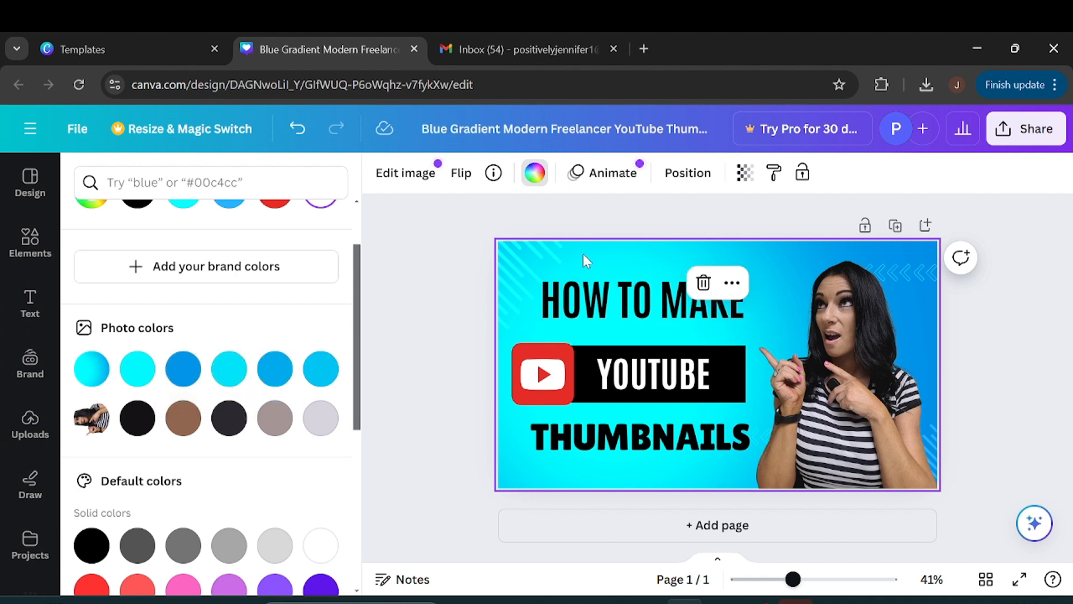
{"action": "left_click", "coordinate": [532, 255]}
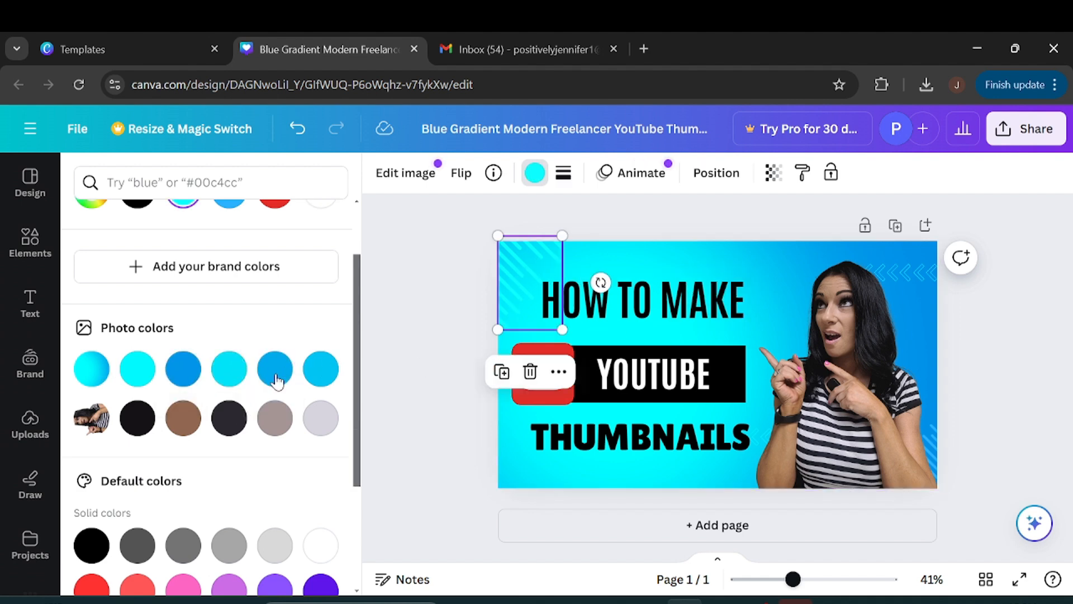
{"action": "left_click", "coordinate": [179, 380]}
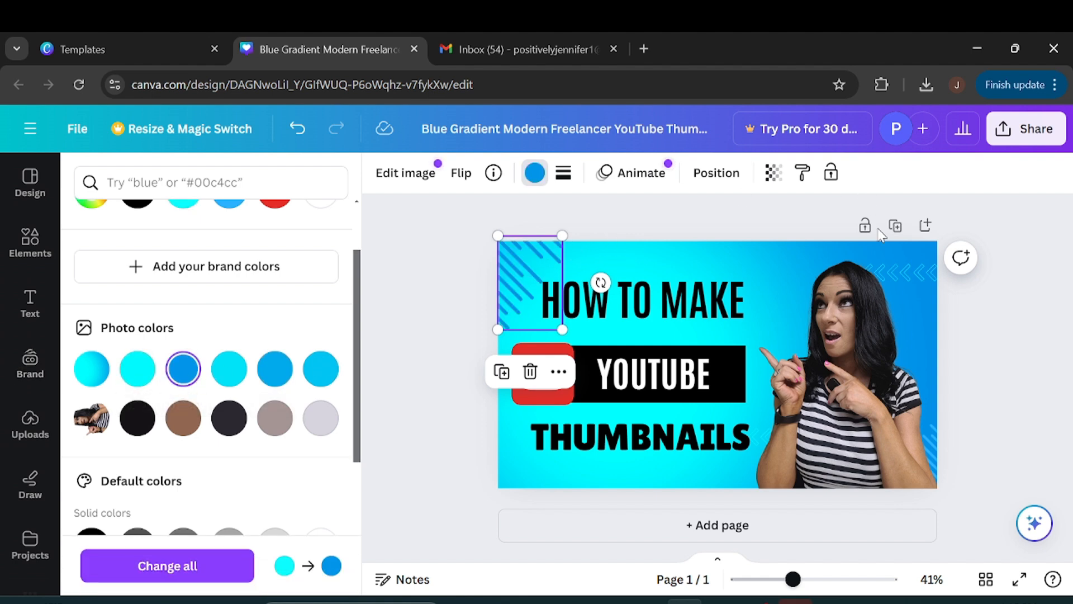
{"action": "left_click", "coordinate": [238, 377]}
{"action": "left_click", "coordinate": [138, 375]}
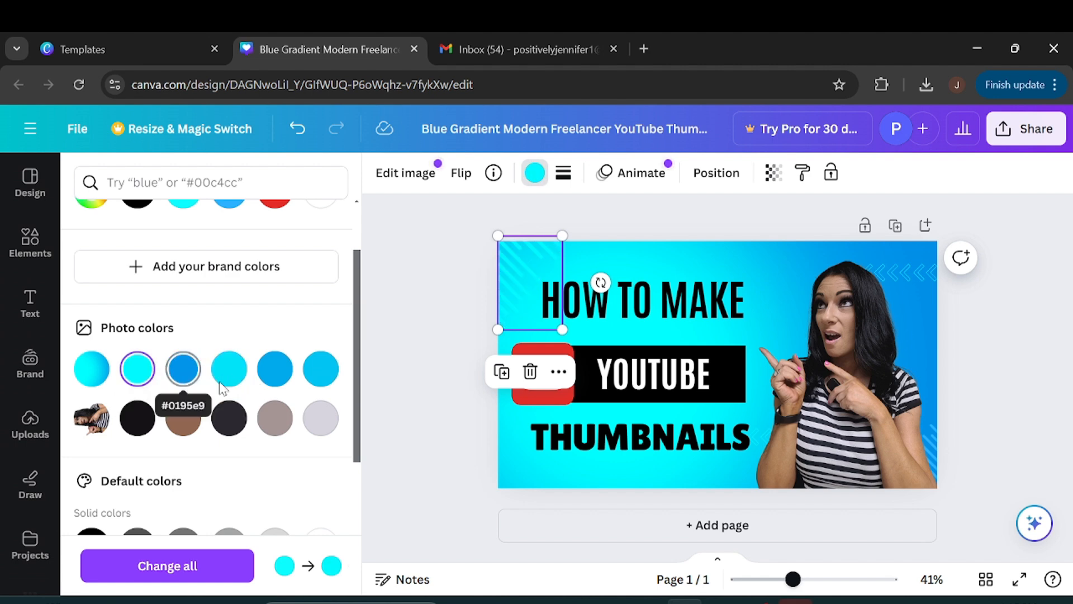
Compare the default colors offered for the corner stripes with the solid colors and gradients offered for the background
{"action": "scroll", "coordinate": [232, 394], "scroll_direction": "down", "scroll_amount": 3}
{"action": "scroll", "coordinate": [245, 404], "scroll_direction": "down", "scroll_amount": 1}
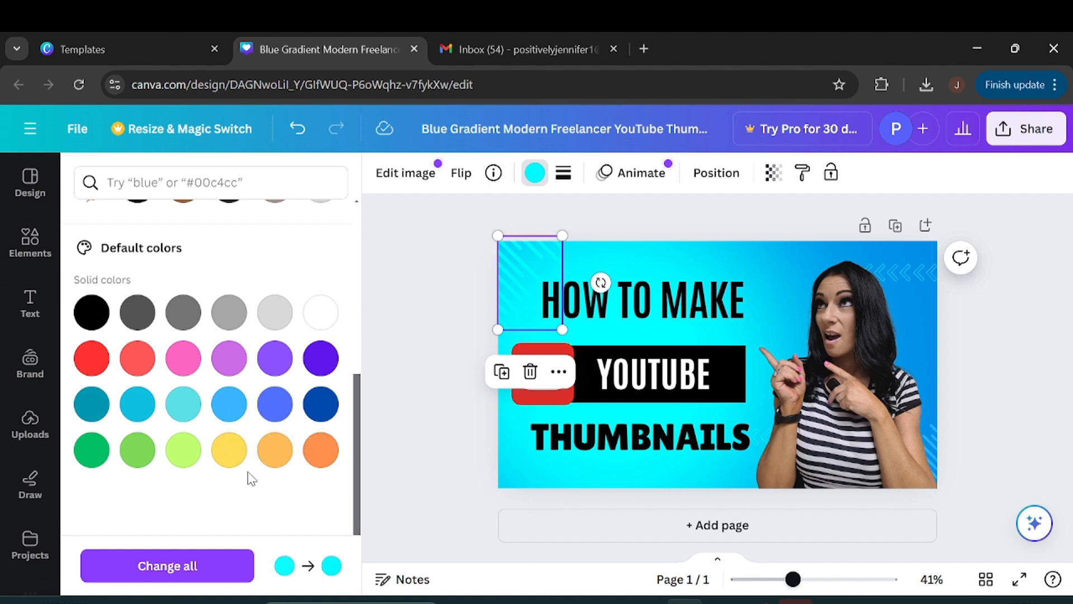
{"action": "left_click", "coordinate": [626, 251]}
{"action": "scroll", "coordinate": [207, 391], "scroll_direction": "down", "scroll_amount": 1}
{"action": "scroll", "coordinate": [207, 392], "scroll_direction": "down", "scroll_amount": 1}
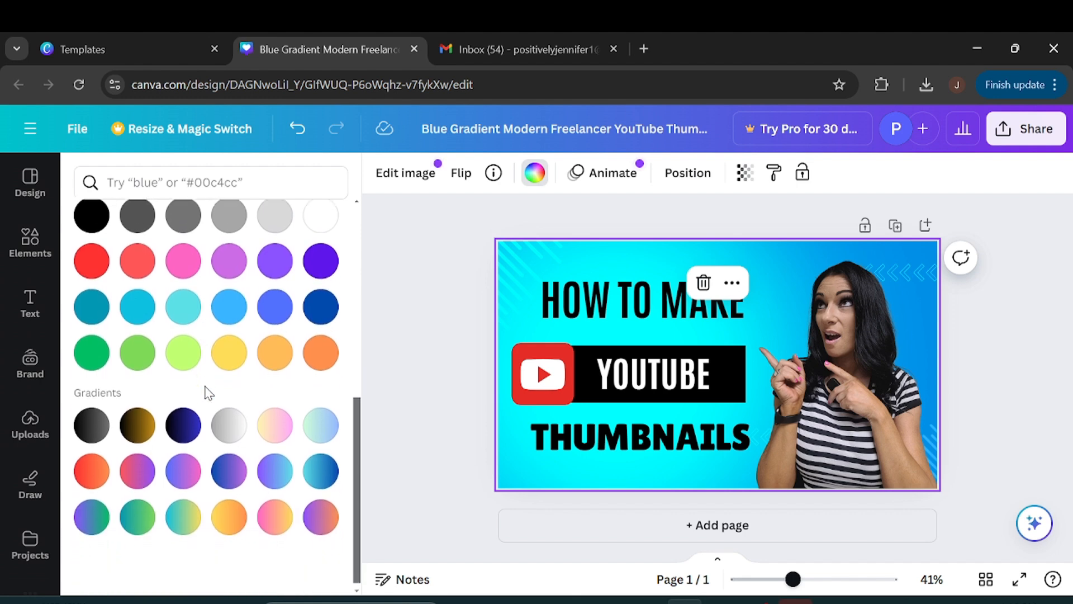
{"action": "left_click", "coordinate": [502, 276]}
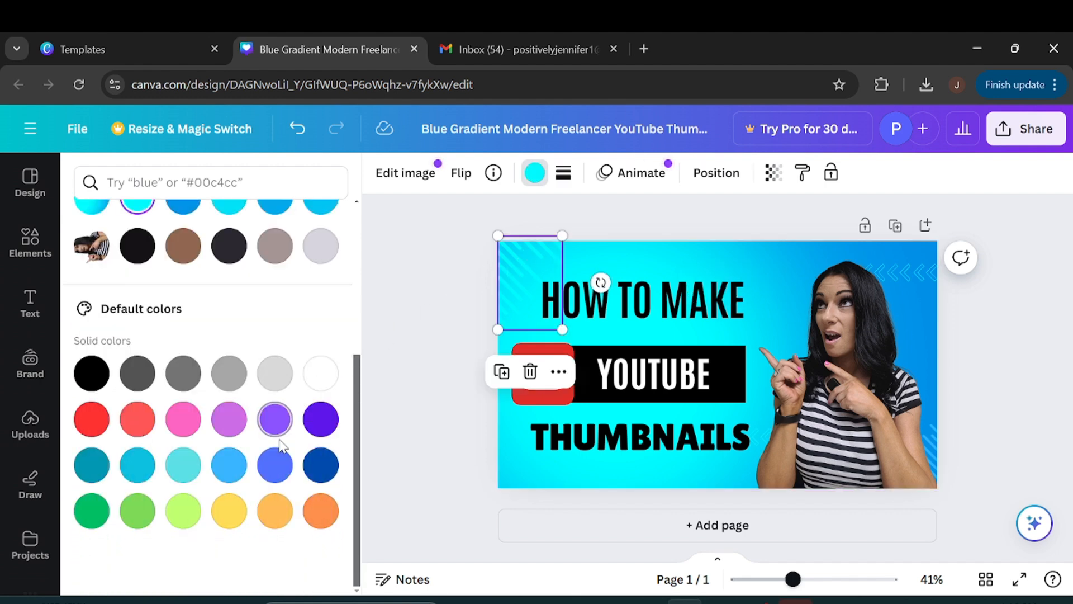
Try the purple-orange, pink-yellow, teal-green, red-orange, blue-pink and blue-purple preset gradients, among others, on the background
{"action": "left_click", "coordinate": [618, 253]}
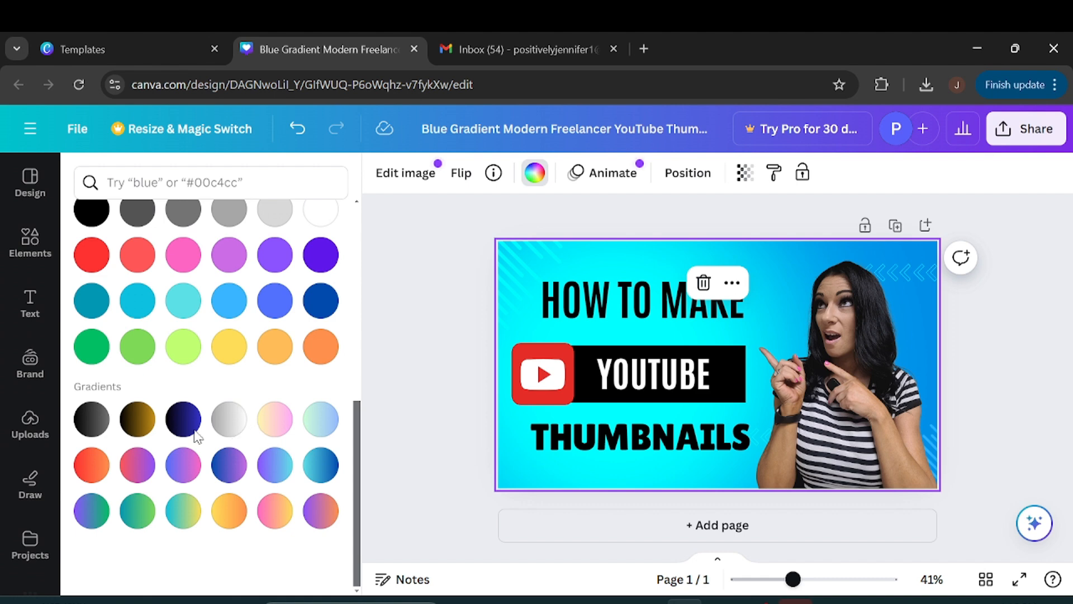
{"action": "left_click", "coordinate": [321, 511]}
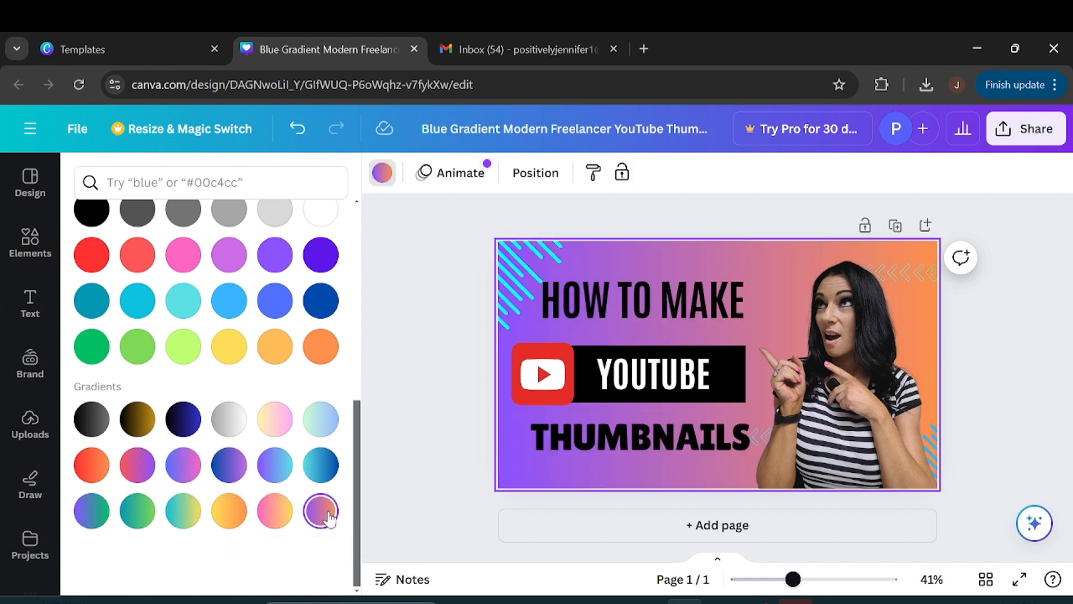
{"action": "left_click", "coordinate": [274, 511]}
{"action": "left_click", "coordinate": [137, 511]}
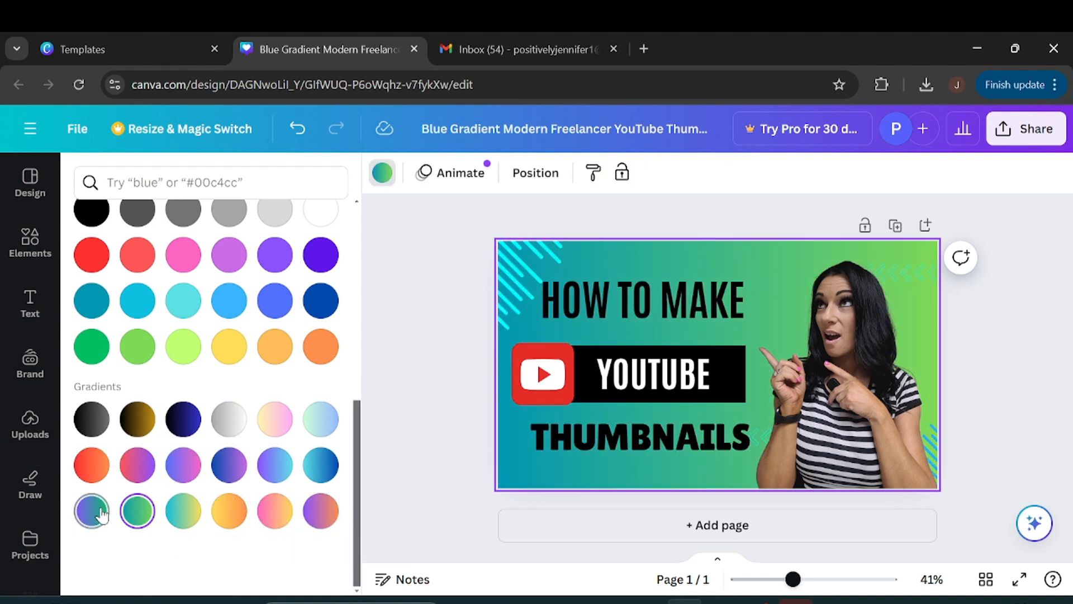
{"action": "left_click", "coordinate": [94, 506]}
{"action": "left_click", "coordinate": [91, 464]}
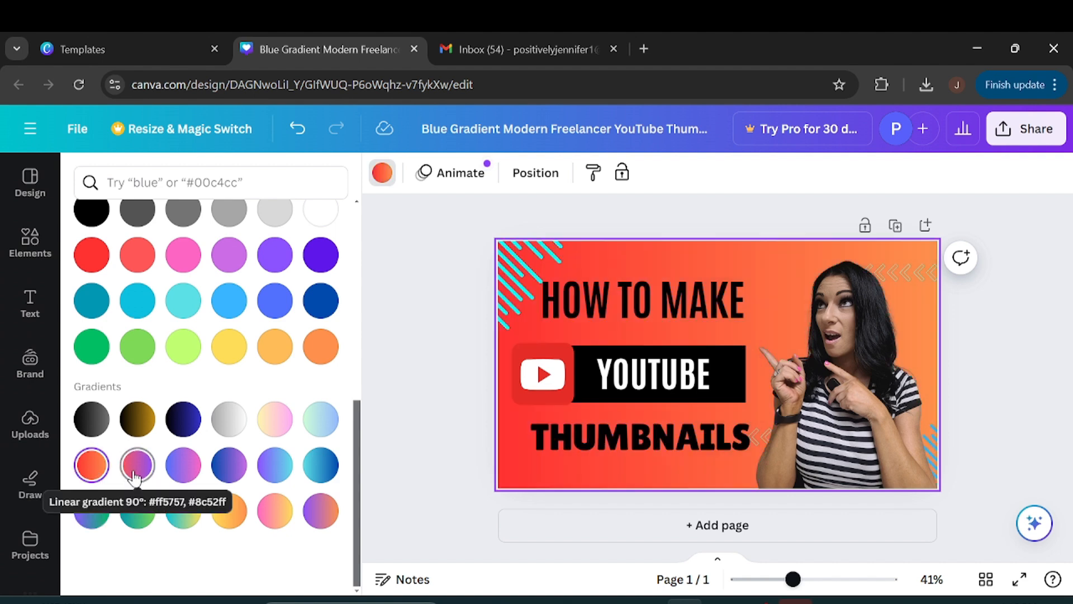
{"action": "left_click", "coordinate": [134, 477]}
{"action": "left_click", "coordinate": [181, 467]}
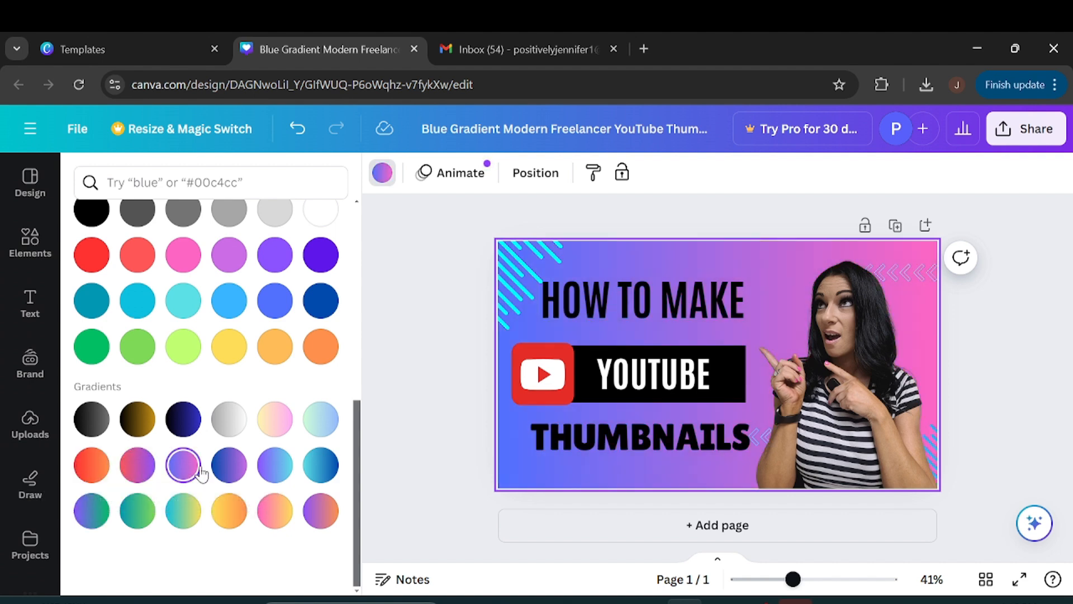
{"action": "left_click", "coordinate": [224, 469]}
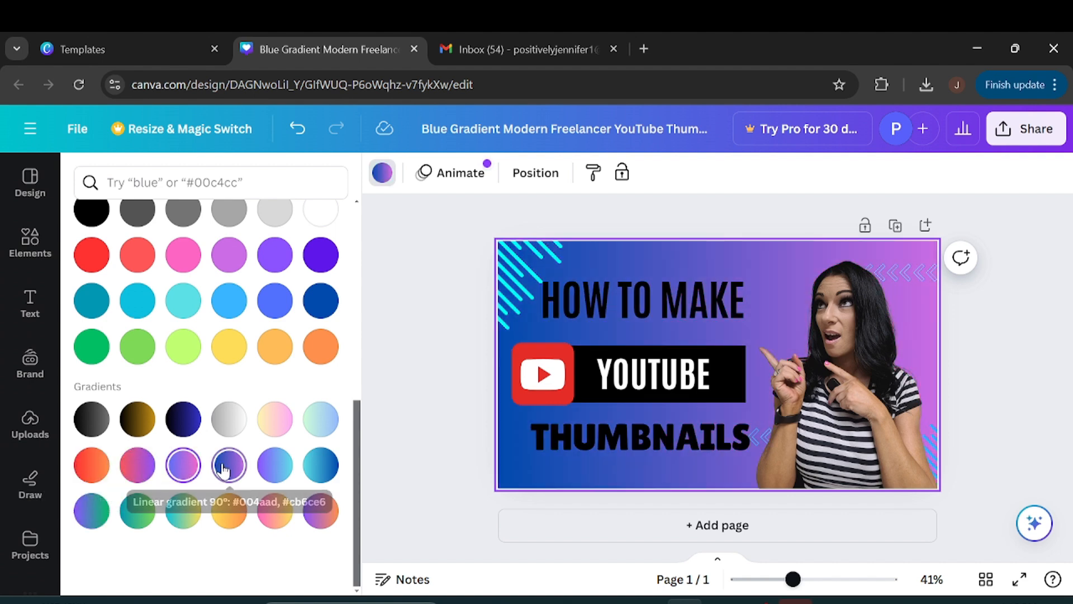
{"action": "left_click", "coordinate": [273, 467]}
{"action": "left_click", "coordinate": [308, 471]}
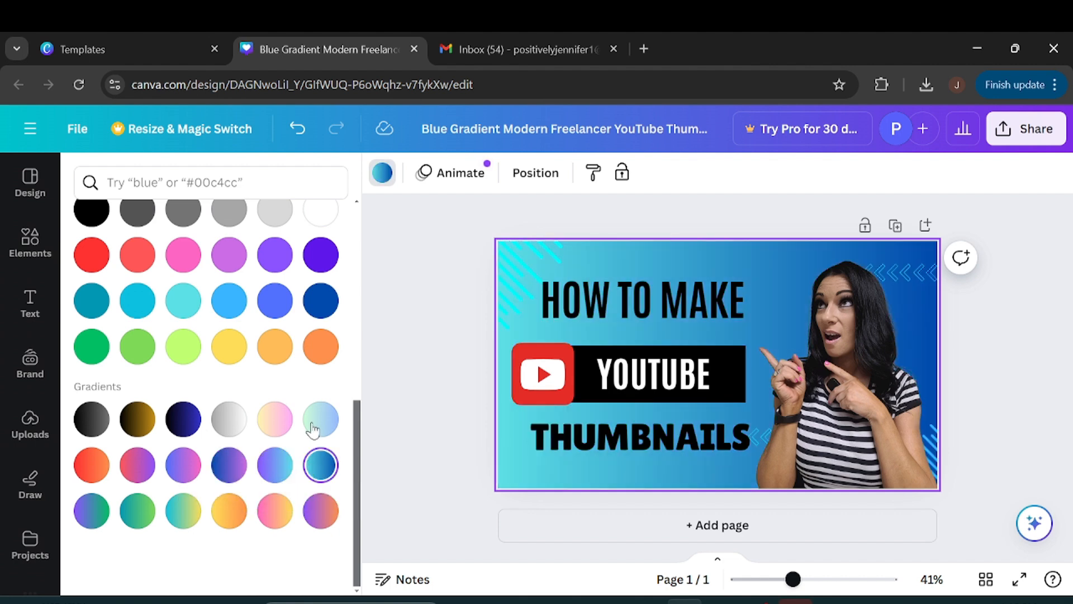
Preview the pastel and gray gradients on the background, and settle on the red-to-orange gradient
{"action": "left_click", "coordinate": [314, 426]}
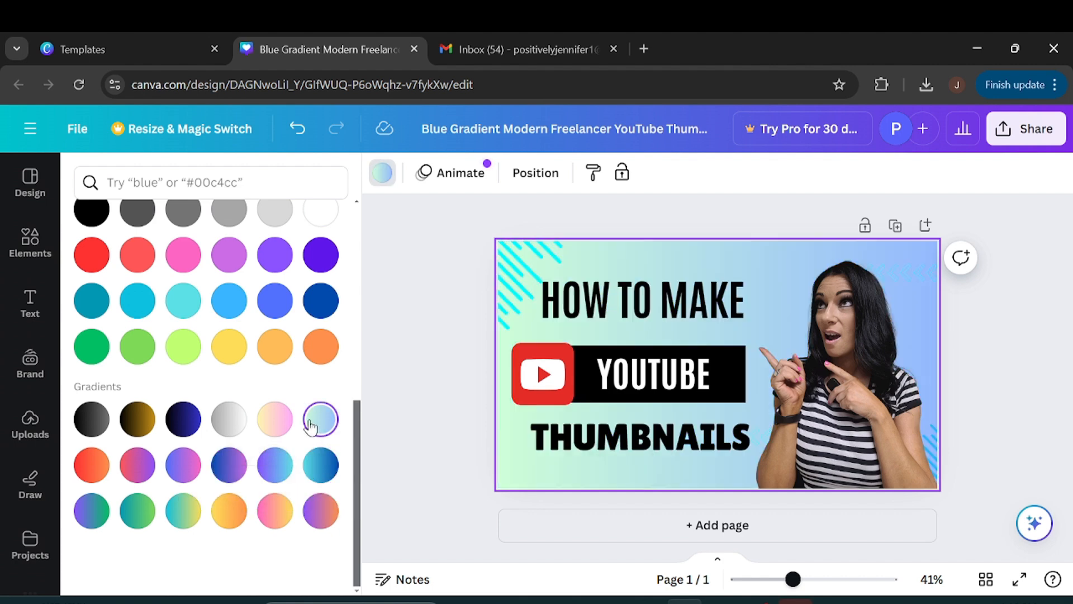
{"action": "left_click", "coordinate": [276, 425]}
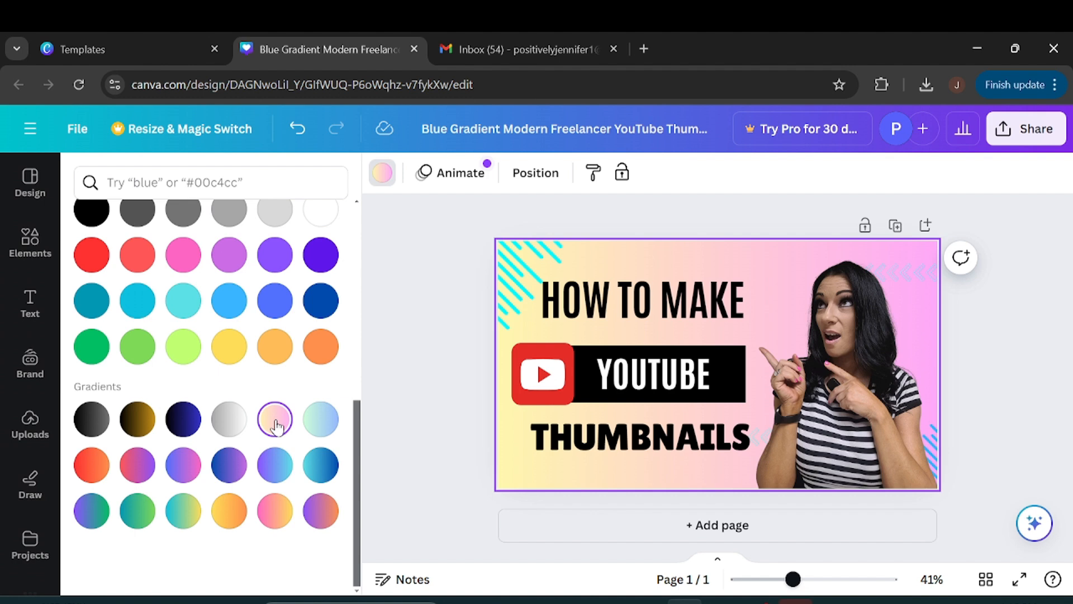
{"action": "left_click", "coordinate": [224, 424]}
{"action": "left_click", "coordinate": [93, 466]}
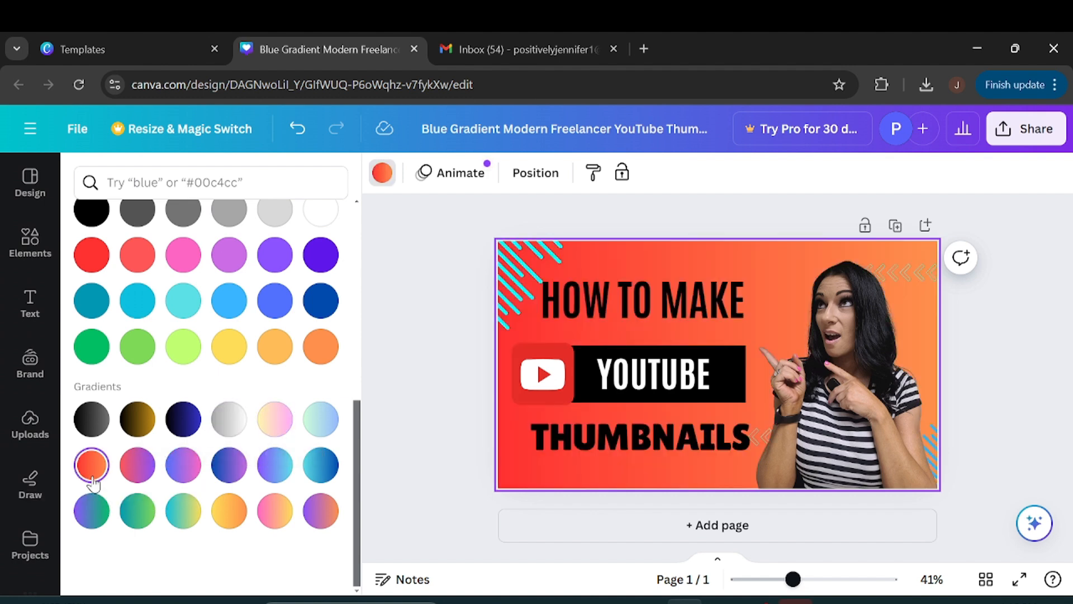
Recolor the diagonal stripes in the thumbnail's upper-left corner white and shrink them slightly toward the corner
{"action": "left_click", "coordinate": [523, 271]}
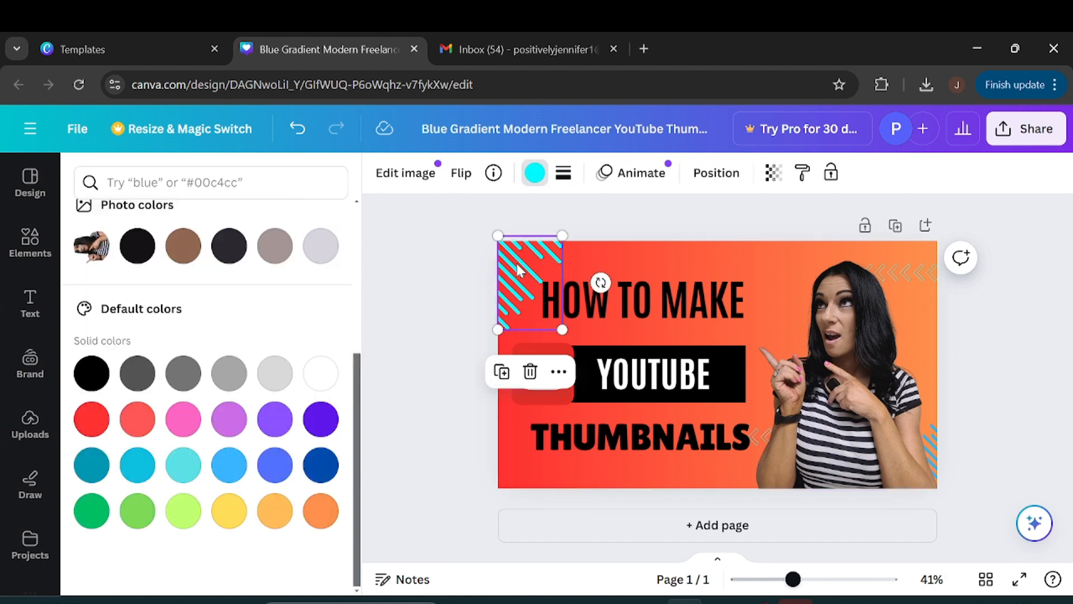
{"action": "scroll", "coordinate": [267, 407], "scroll_direction": "up", "scroll_amount": 5}
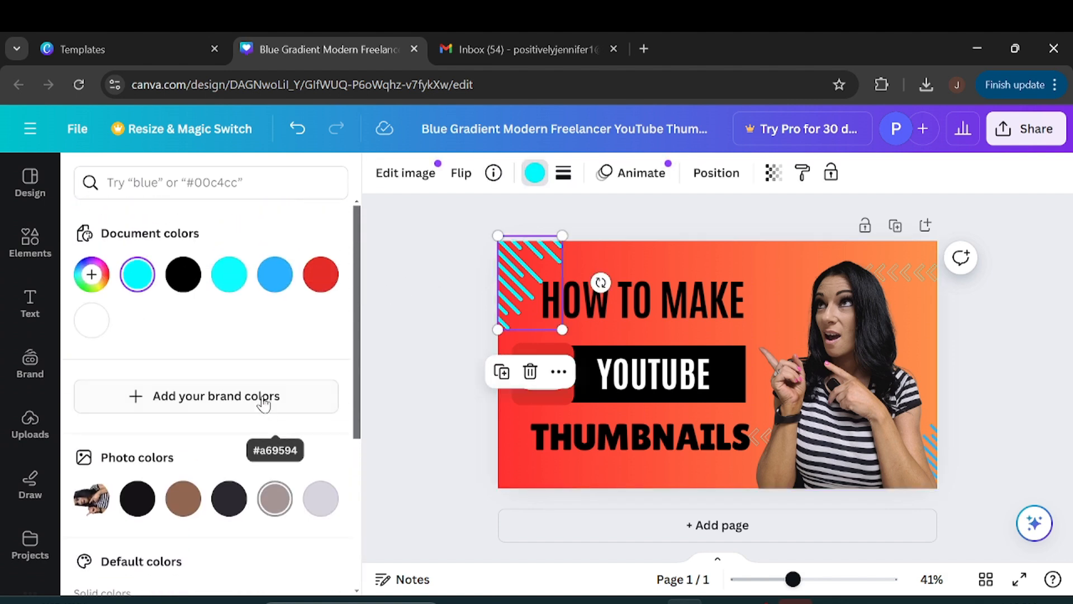
{"action": "scroll", "coordinate": [269, 331], "scroll_direction": "down", "scroll_amount": 5}
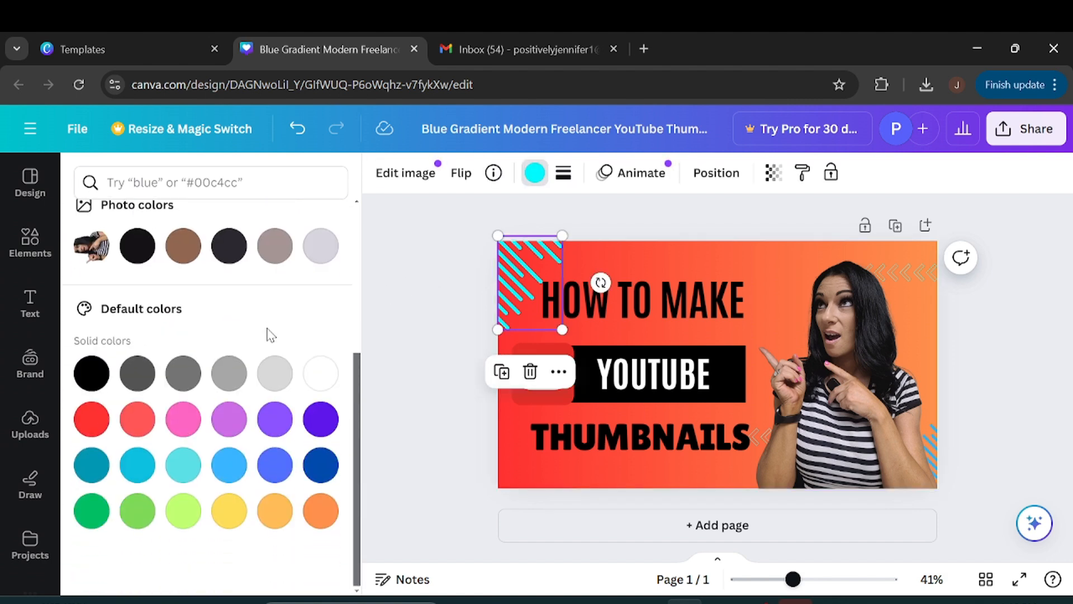
{"action": "scroll", "coordinate": [230, 333], "scroll_direction": "up", "scroll_amount": 5}
{"action": "left_click", "coordinate": [184, 286]}
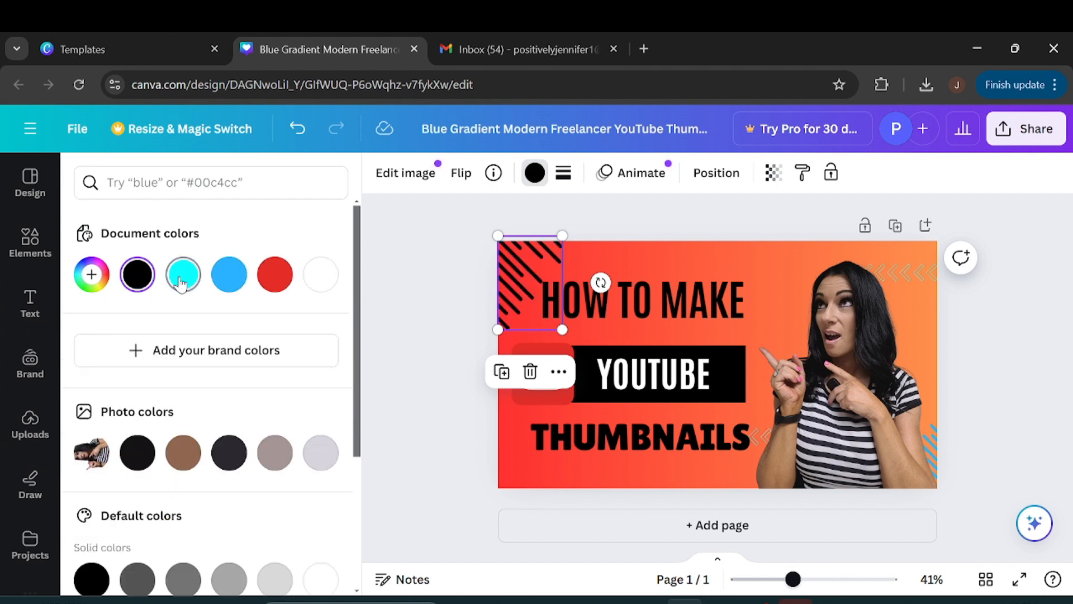
{"action": "left_click", "coordinate": [321, 274]}
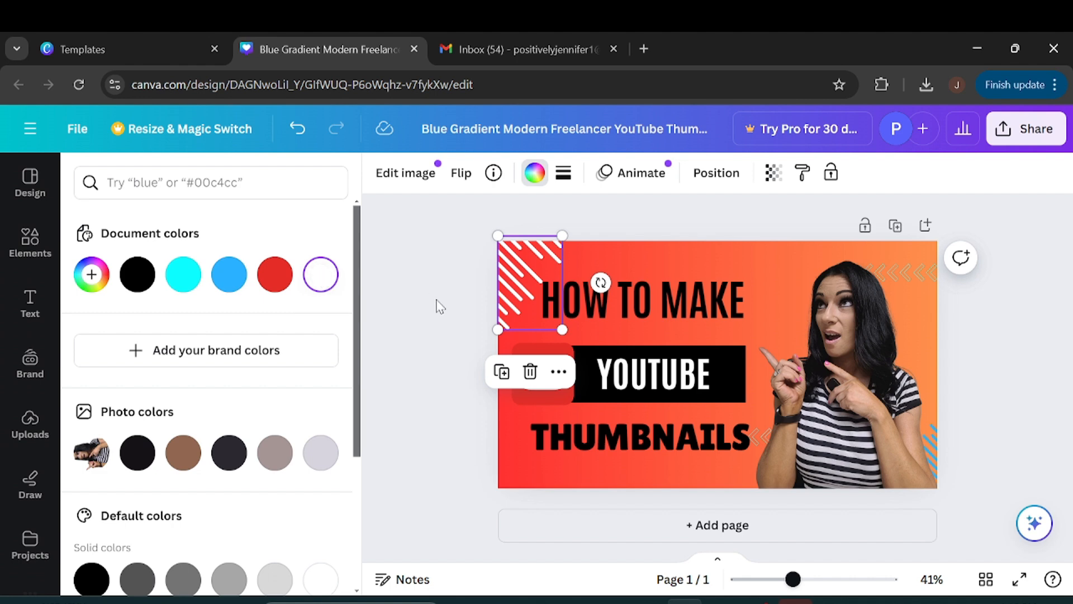
{"action": "key", "text": "Escape"}
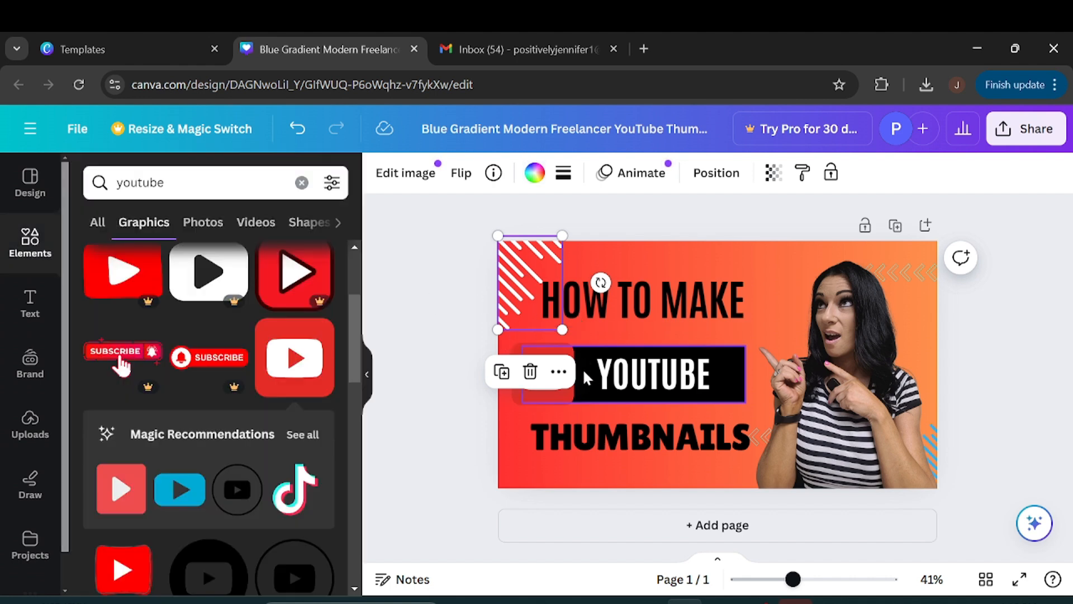
{"action": "left_click_drag", "start_coordinate": [563, 329], "coordinate": [552, 315]}
{"action": "left_click", "coordinate": [432, 326]}
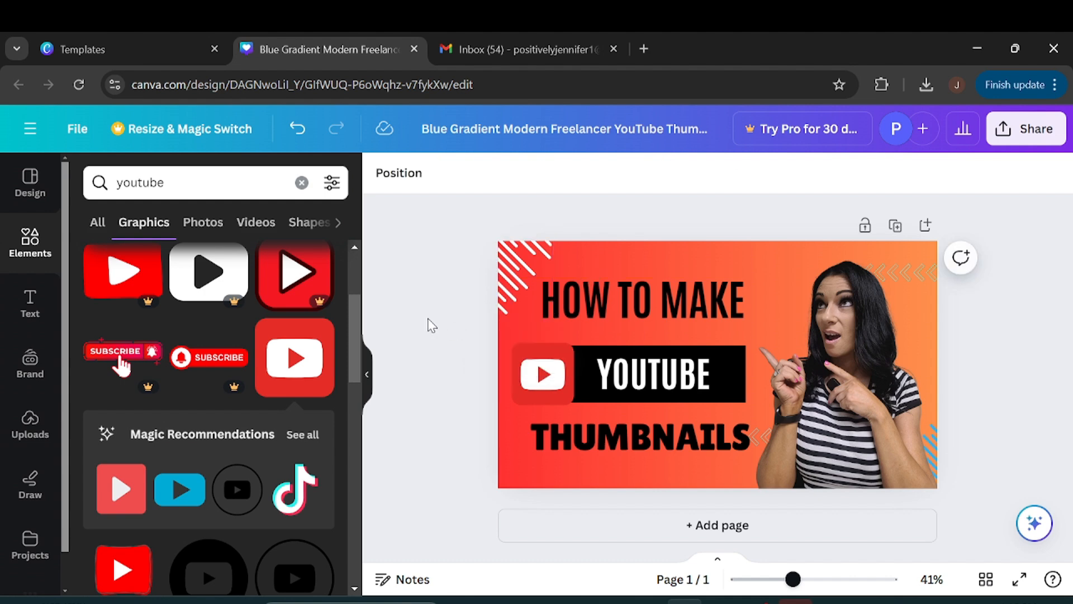
Shift the woman's photo toward the title to uncover the lower-right diagonal stripes, and recolor those stripes white
{"action": "left_click", "coordinate": [933, 459]}
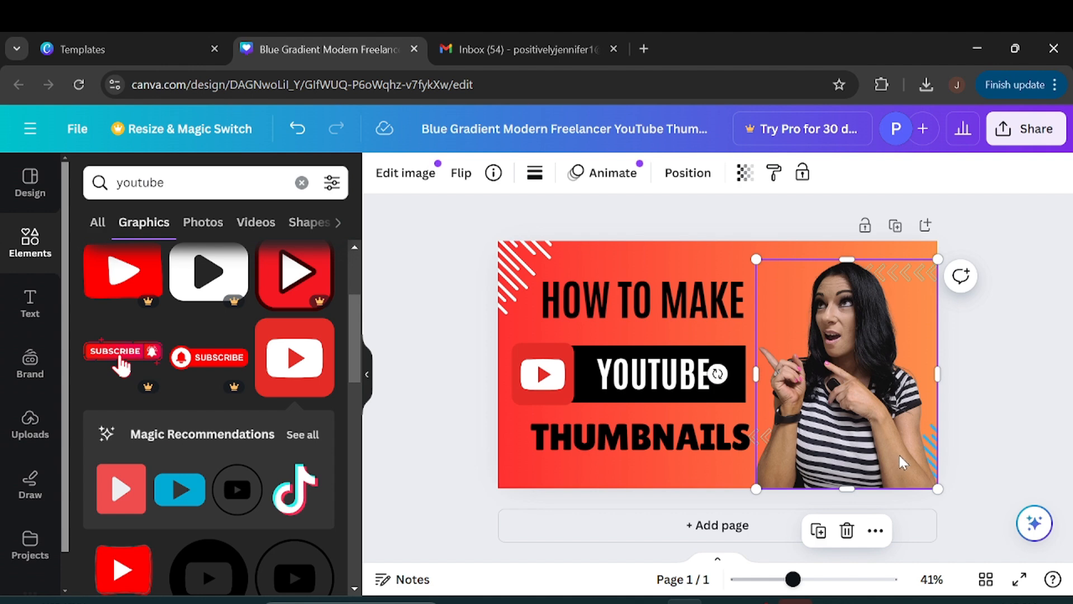
{"action": "left_click_drag", "start_coordinate": [914, 467], "coordinate": [853, 471]}
{"action": "left_click", "coordinate": [917, 466]}
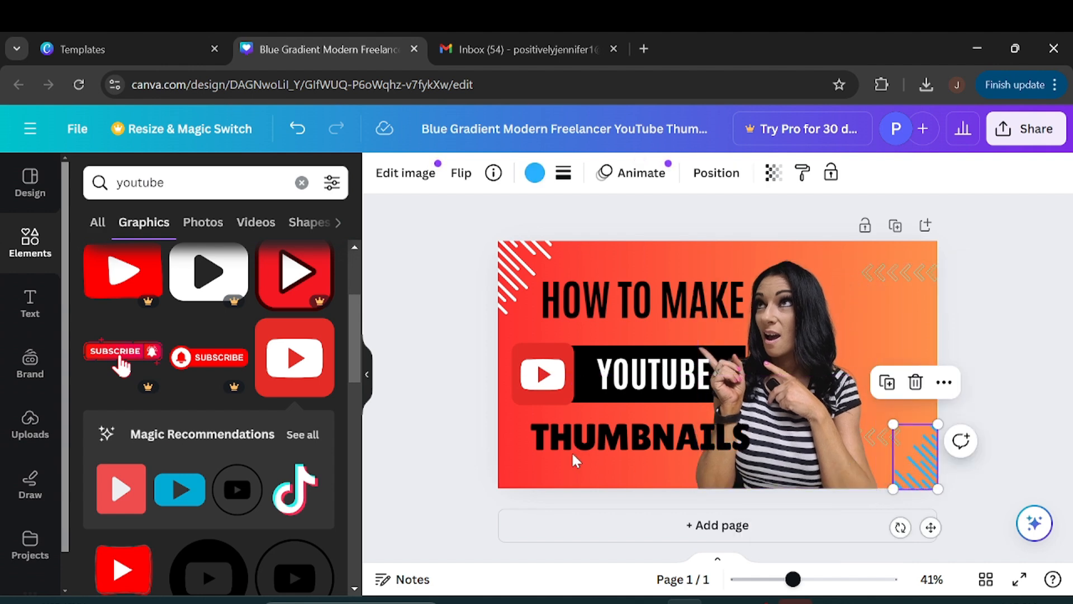
{"action": "left_click", "coordinate": [534, 173]}
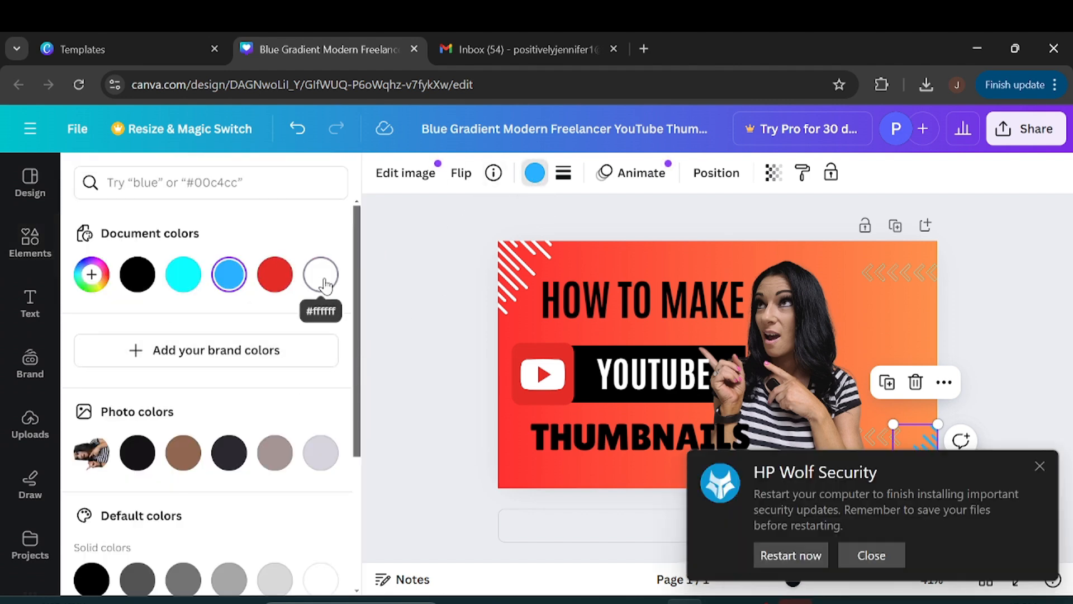
{"action": "left_click", "coordinate": [320, 274]}
{"action": "left_click", "coordinate": [1037, 467]}
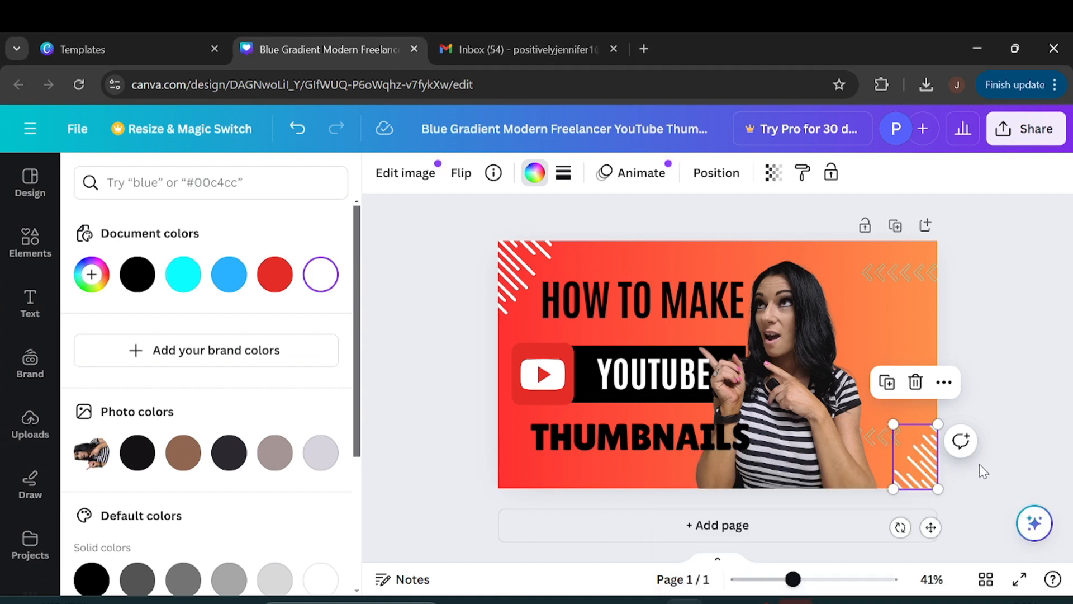
Move the lower chevron row from behind the photo to above the HOW TO MAKE heading and delete it entirely
{"action": "left_click", "coordinate": [880, 439]}
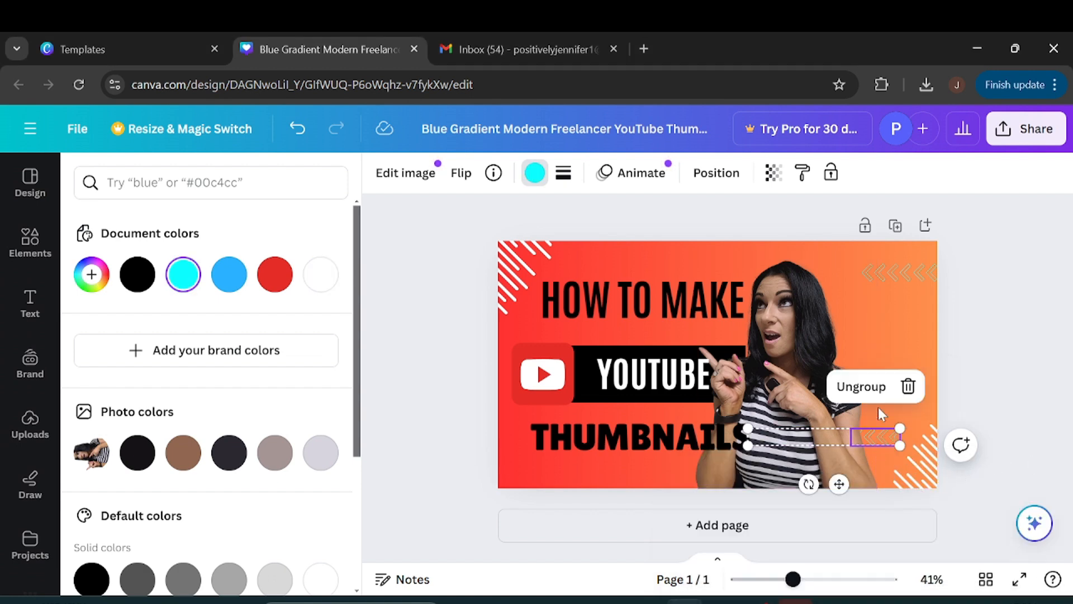
{"action": "left_click_drag", "start_coordinate": [880, 438], "coordinate": [690, 264]}
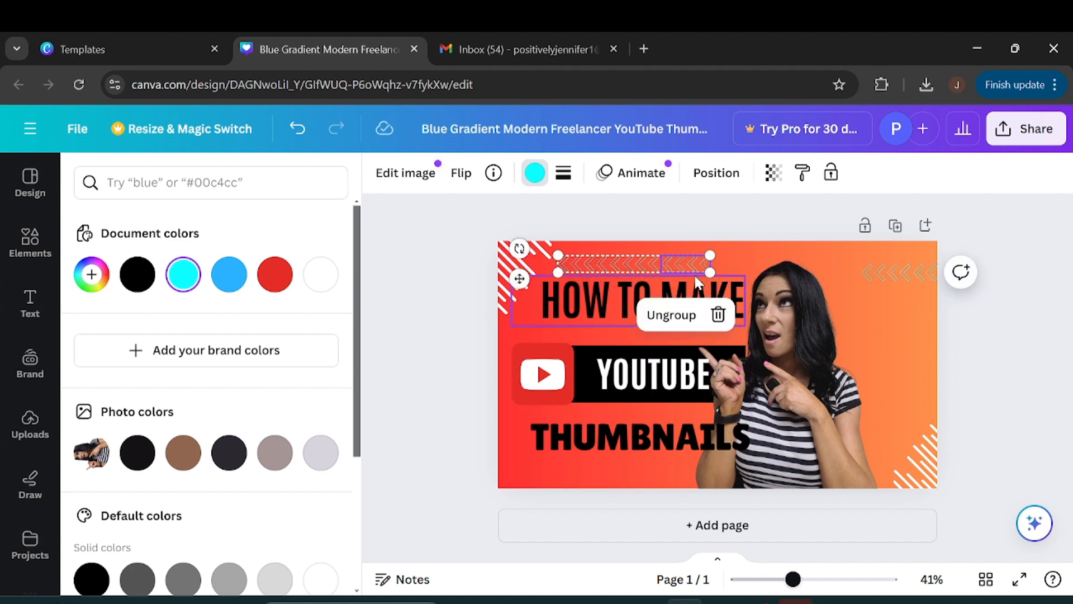
{"action": "left_click", "coordinate": [718, 316]}
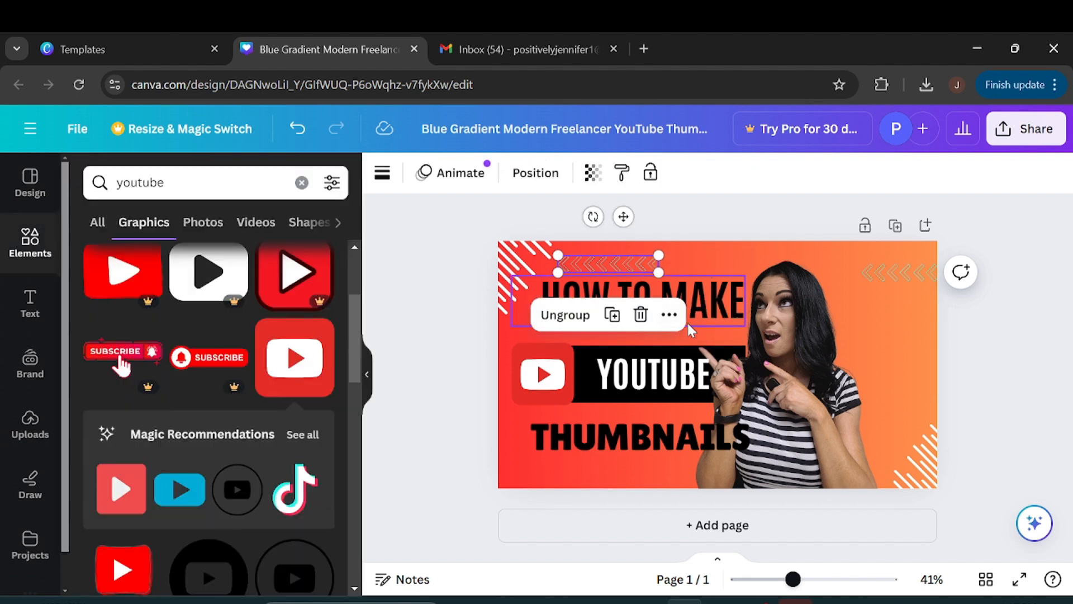
{"action": "left_click", "coordinate": [641, 314]}
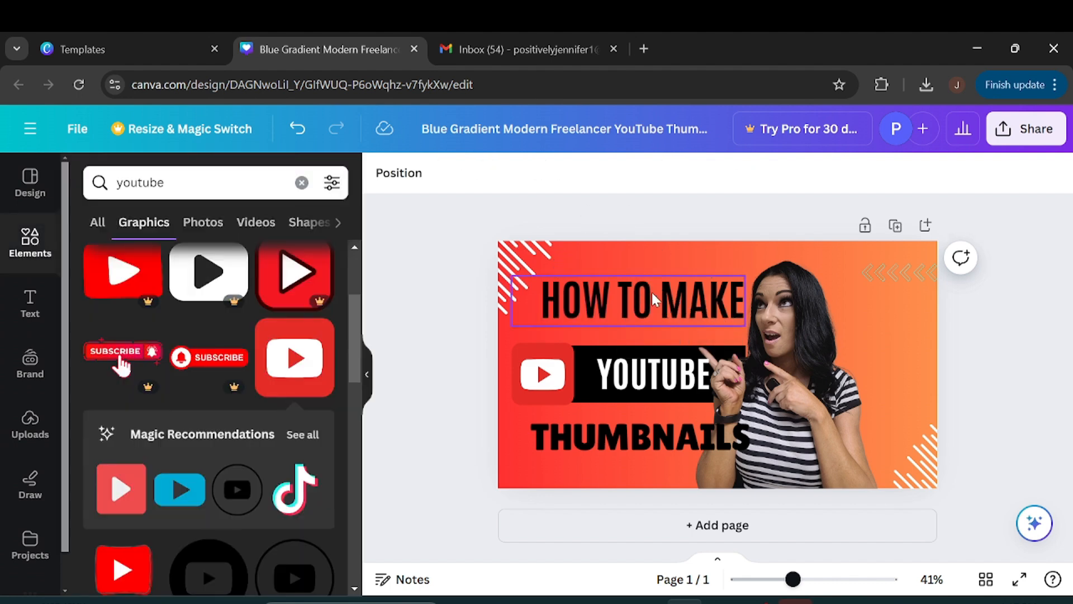
Move the remaining chevron row from the thumbnail's upper-right area to above the HOW TO MAKE heading and delete it
{"action": "left_click", "coordinate": [904, 271]}
{"action": "left_click_drag", "start_coordinate": [891, 271], "coordinate": [627, 269]}
{"action": "key", "text": "Delete"}
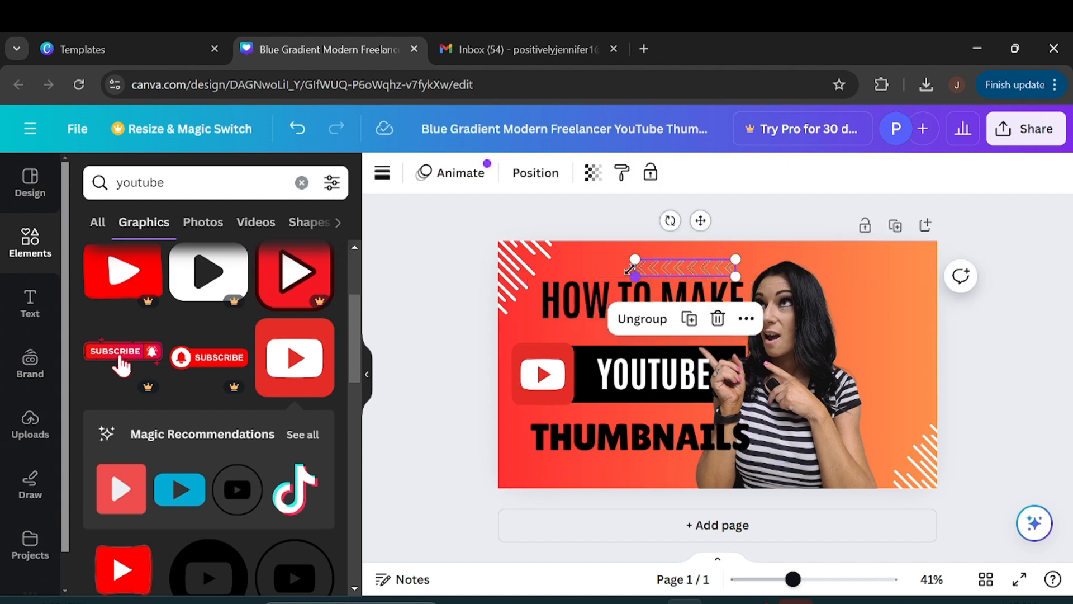
{"action": "left_click", "coordinate": [718, 318]}
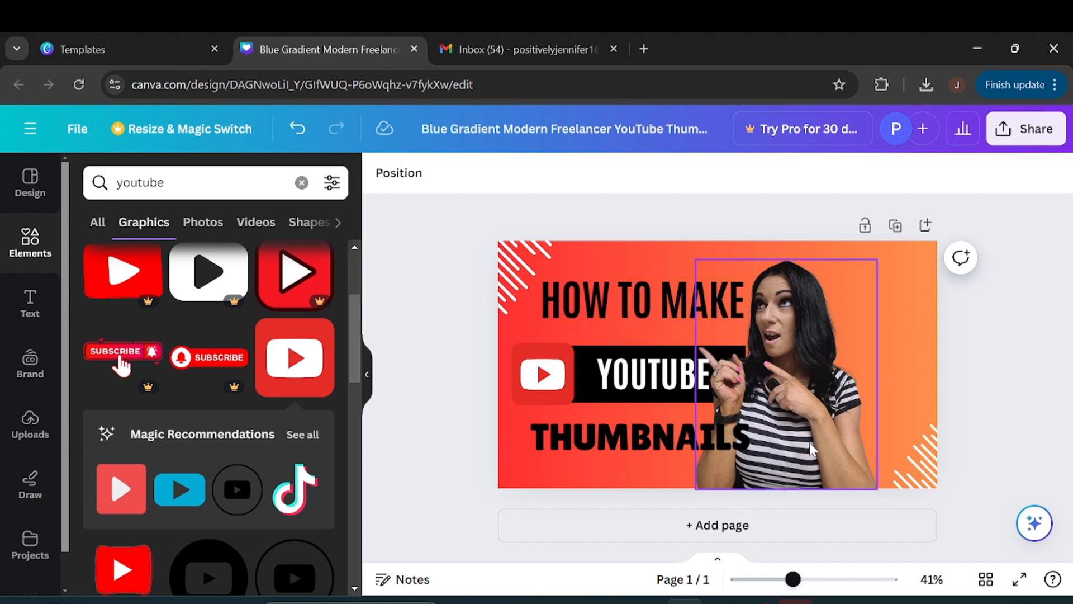
Shift the woman's photo clear of the title text, and shrink the YouTube logo to fit the left end of the black bar
{"action": "left_click_drag", "start_coordinate": [810, 442], "coordinate": [862, 440]}
{"action": "left_click", "coordinate": [950, 457]}
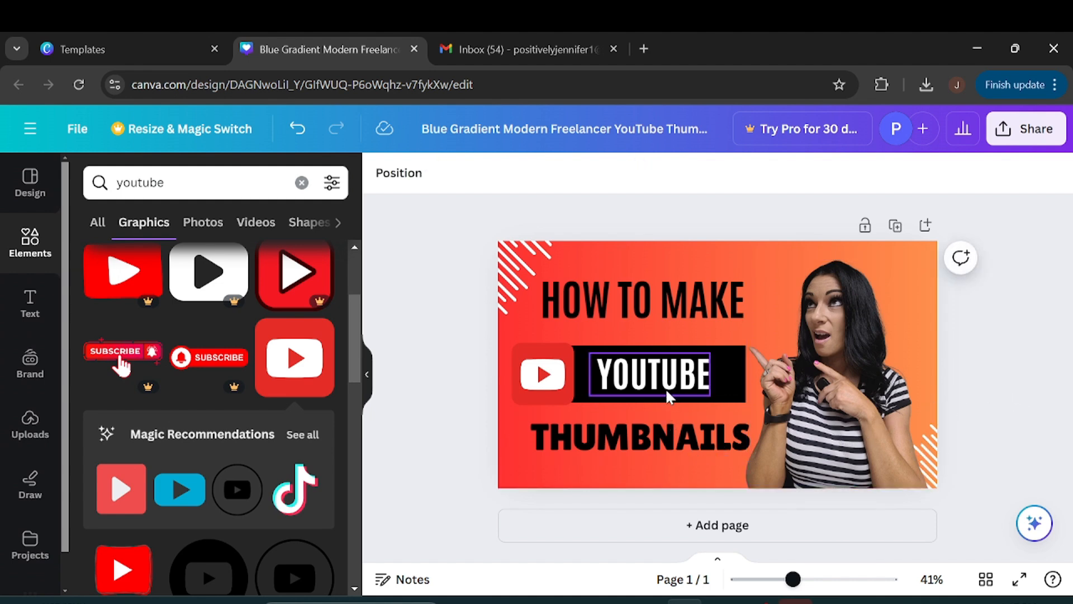
{"action": "left_click", "coordinate": [558, 398]}
{"action": "left_click_drag", "start_coordinate": [511, 346], "coordinate": [548, 375]}
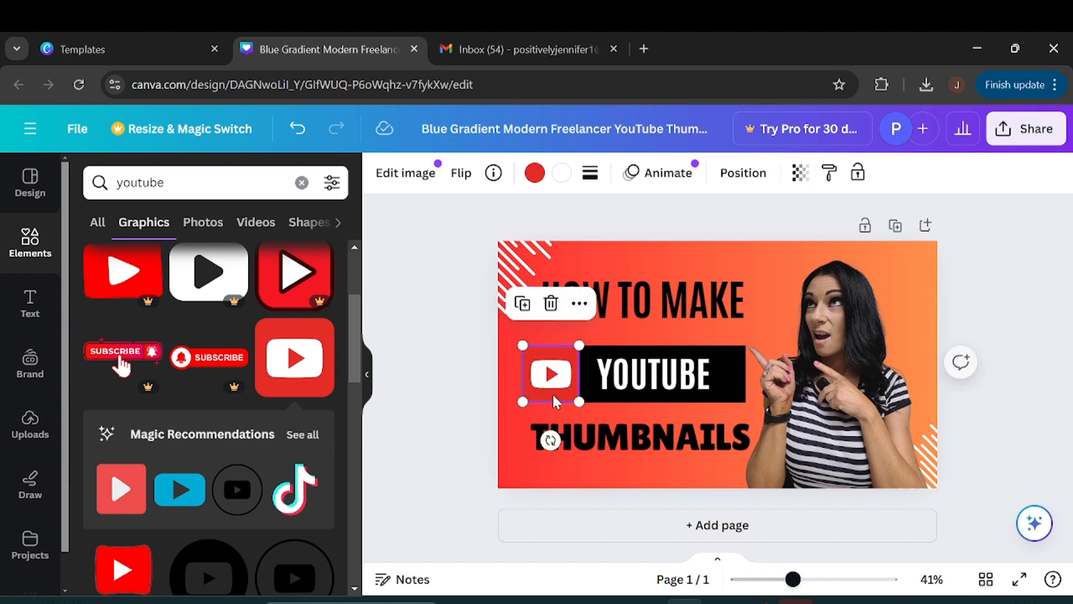
{"action": "left_click", "coordinate": [467, 373]}
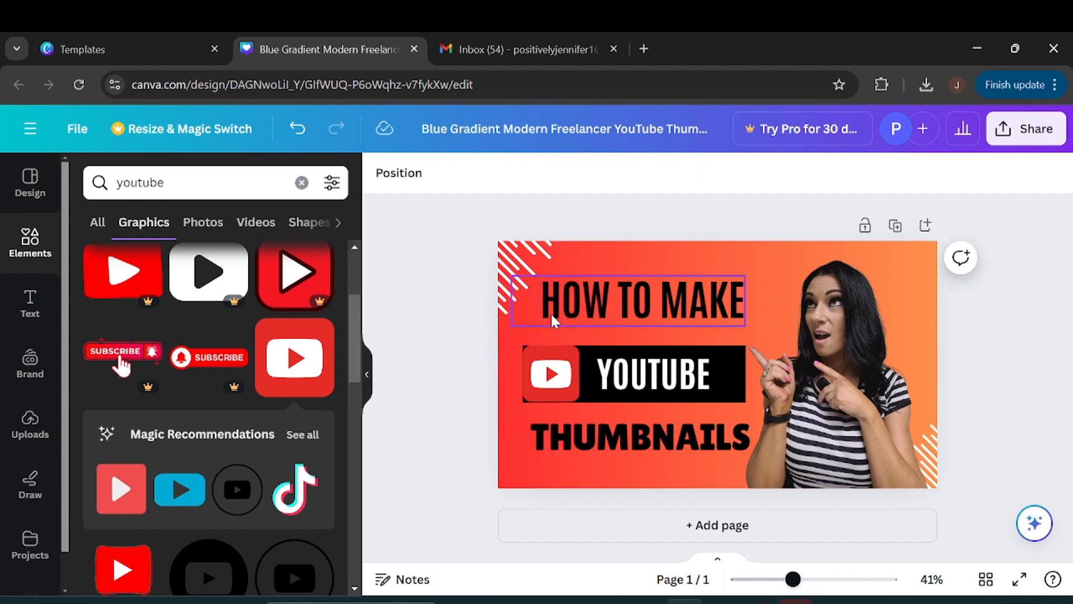
Preview the purple-to-turquoise, turquoise-to-blue and mint-to-blue gradients on the background, and apply the black-to-gray gradient
{"action": "left_click", "coordinate": [511, 327]}
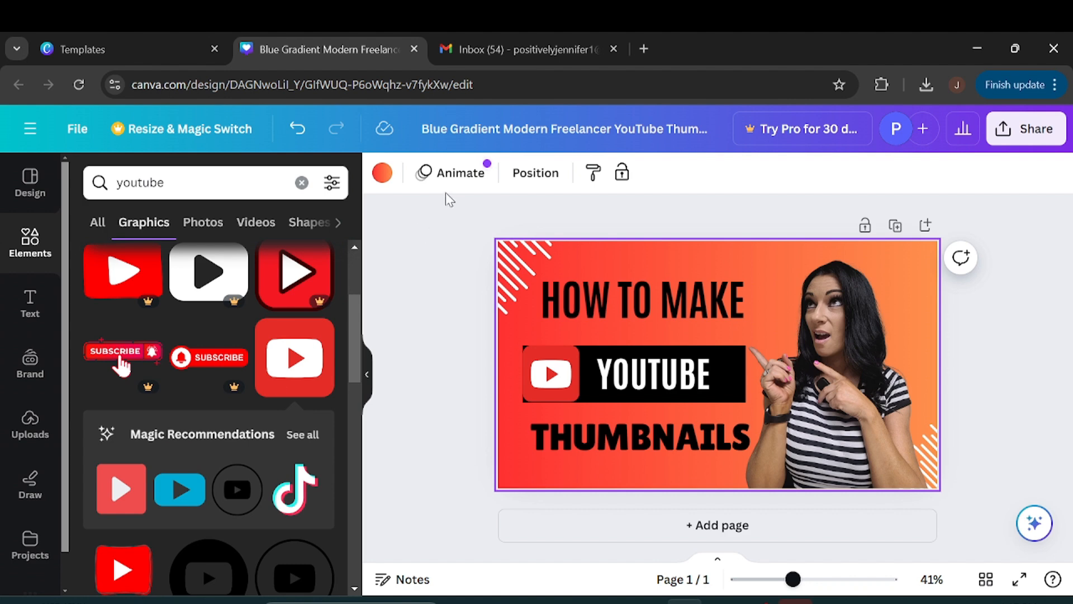
{"action": "left_click", "coordinate": [382, 172]}
{"action": "scroll", "coordinate": [282, 450], "scroll_direction": "down", "scroll_amount": 3}
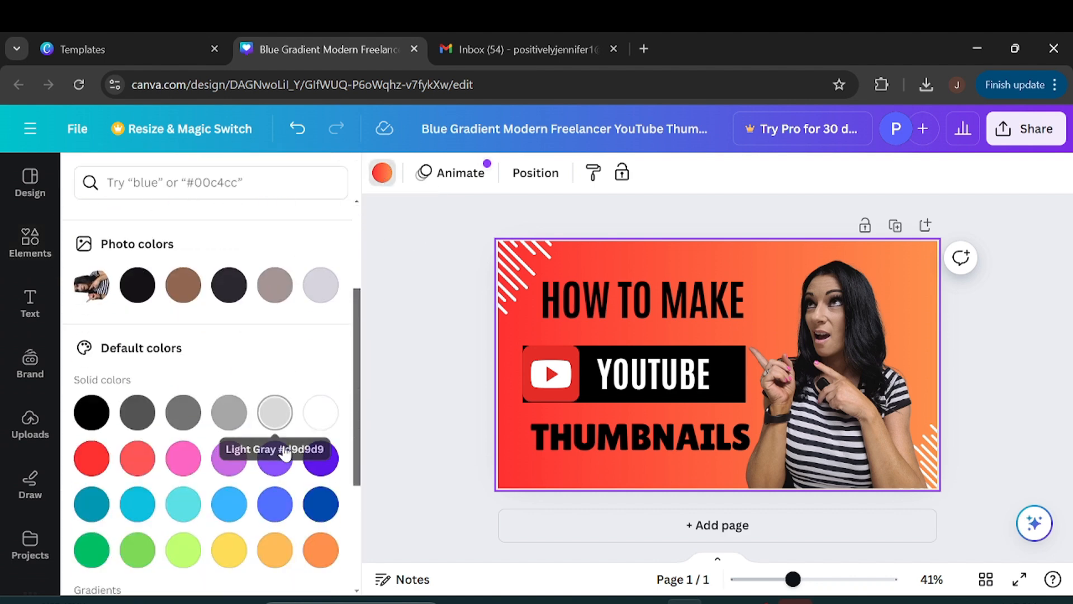
{"action": "scroll", "coordinate": [285, 454], "scroll_direction": "down", "scroll_amount": 3}
{"action": "left_click", "coordinate": [278, 467]}
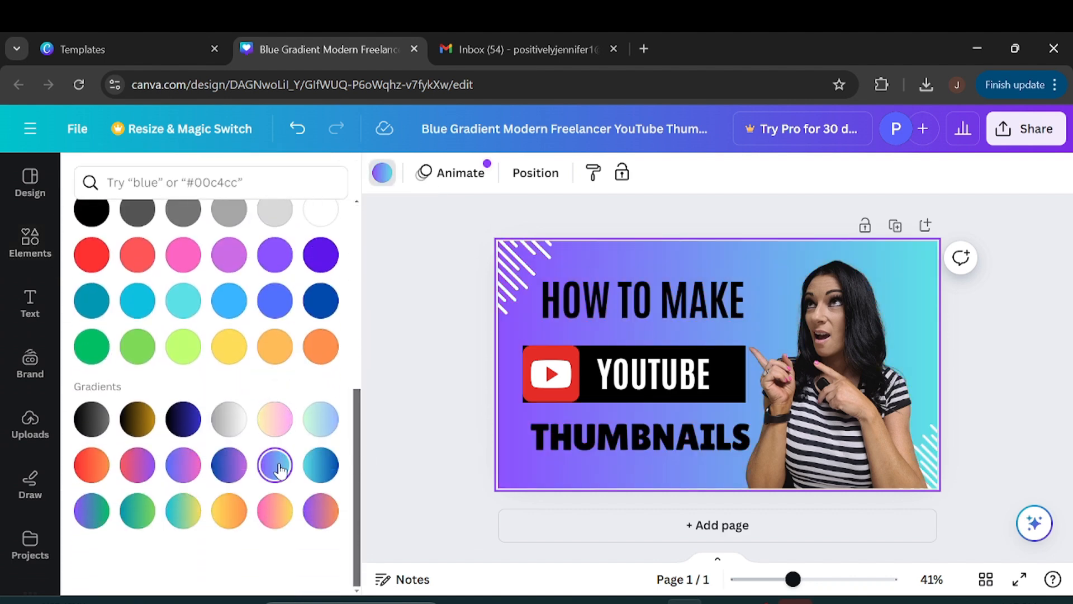
{"action": "left_click", "coordinate": [316, 466]}
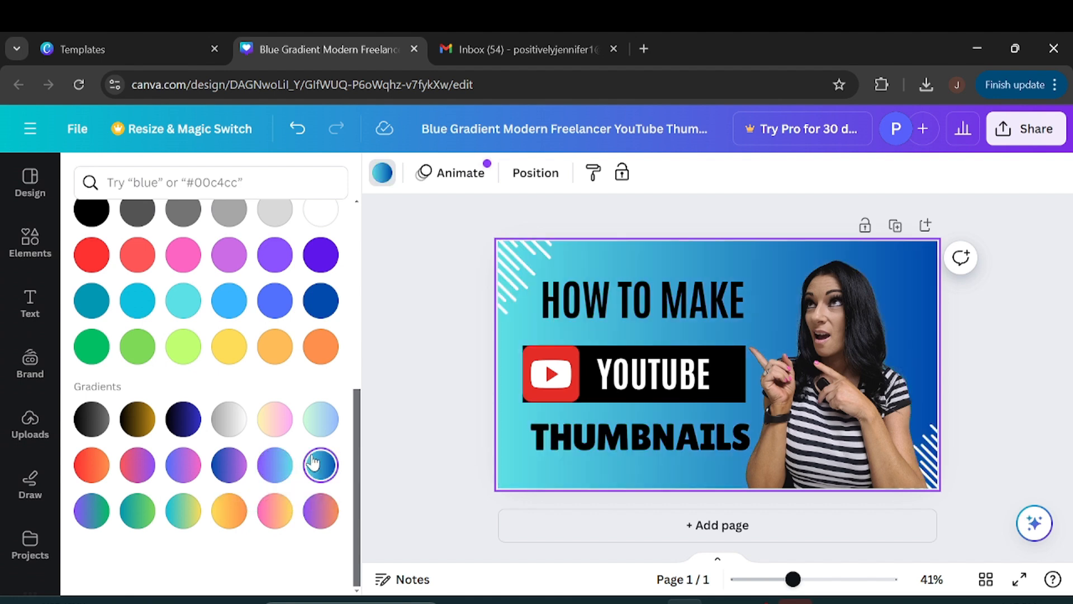
{"action": "left_click", "coordinate": [316, 431]}
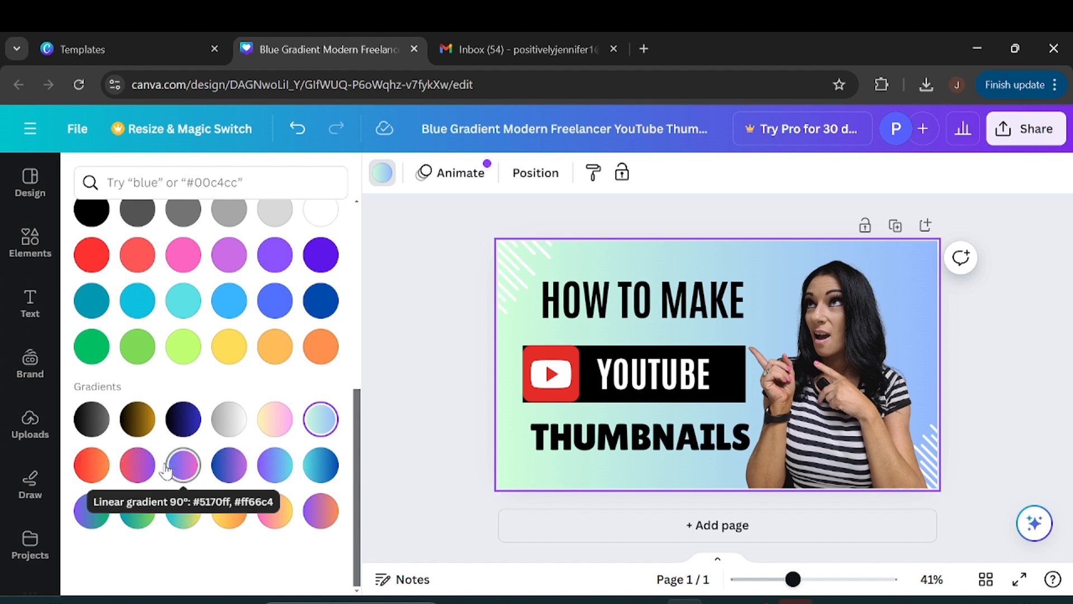
{"action": "left_click", "coordinate": [99, 432]}
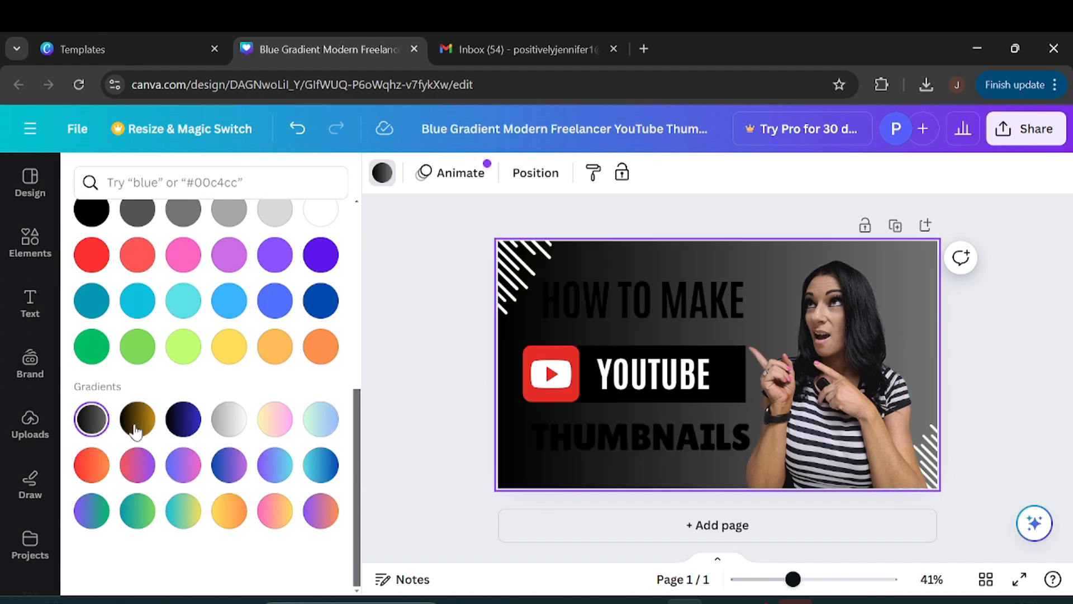
Recolor the HOW TO MAKE and THUMBNAILS text white
{"action": "left_click", "coordinate": [635, 300]}
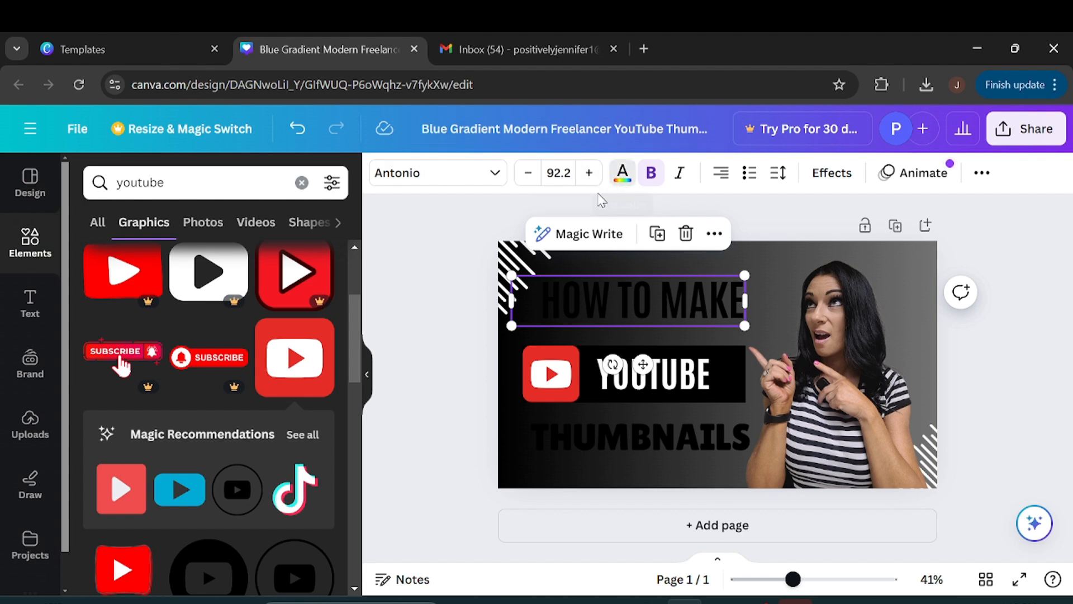
{"action": "left_click", "coordinate": [622, 172]}
{"action": "left_click", "coordinate": [228, 274]}
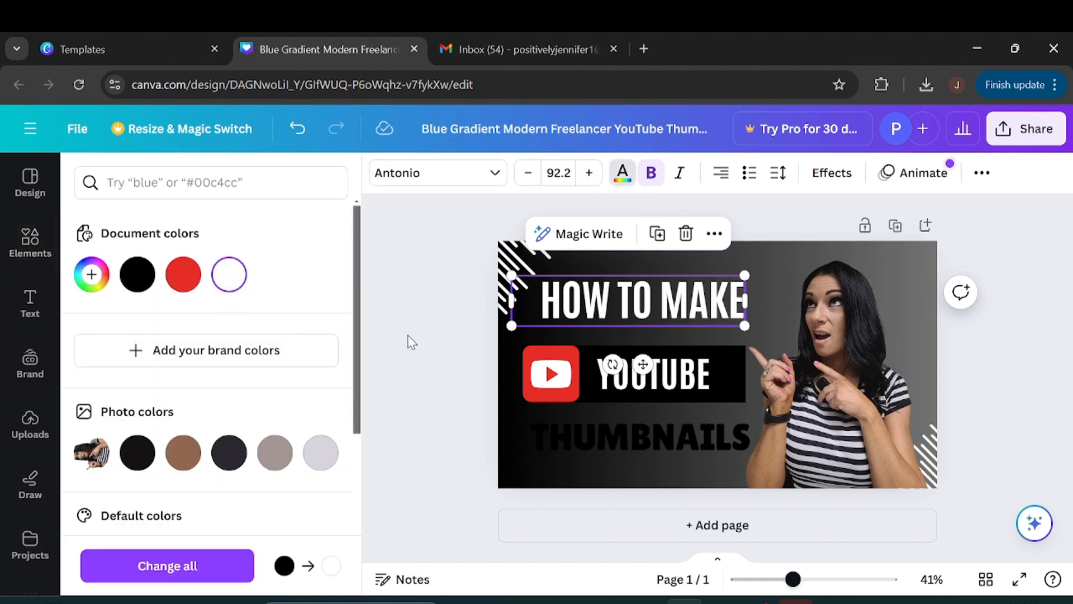
{"action": "left_click", "coordinate": [653, 453]}
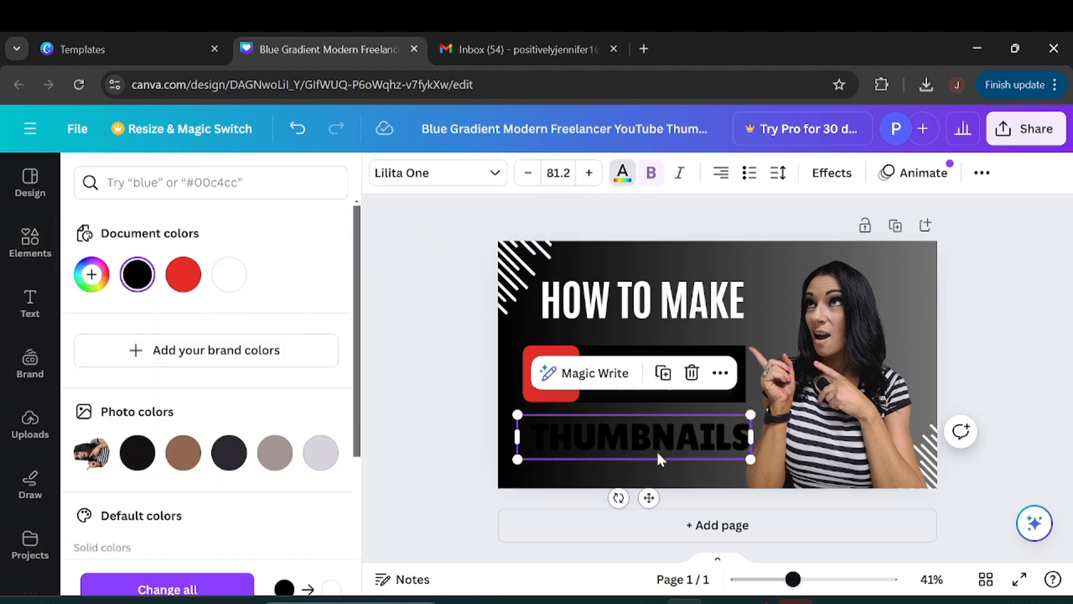
{"action": "left_click", "coordinate": [624, 173]}
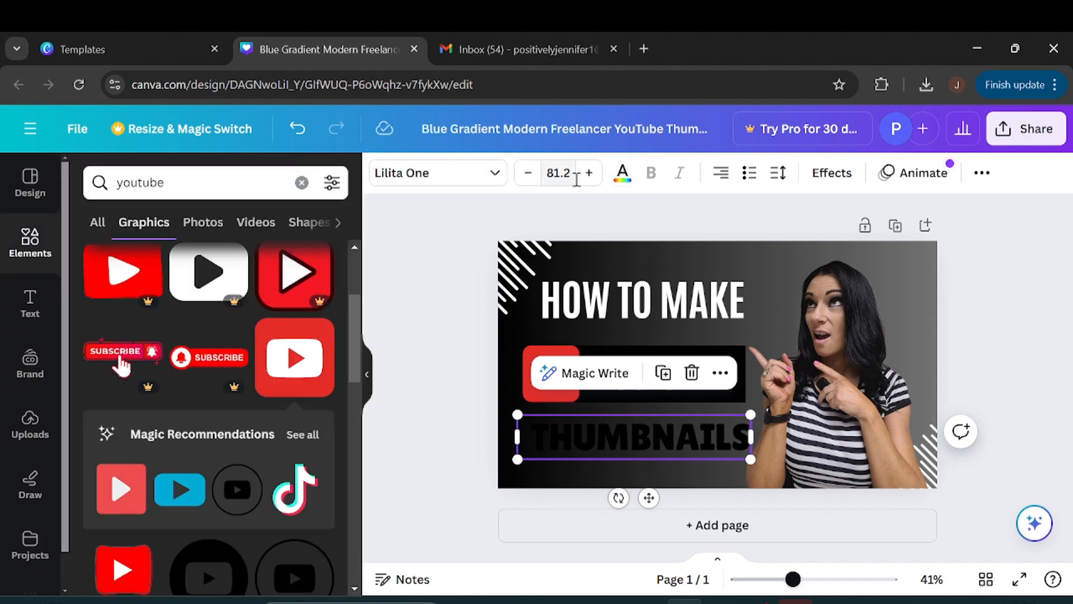
{"action": "left_click", "coordinate": [623, 174]}
{"action": "left_click", "coordinate": [229, 274]}
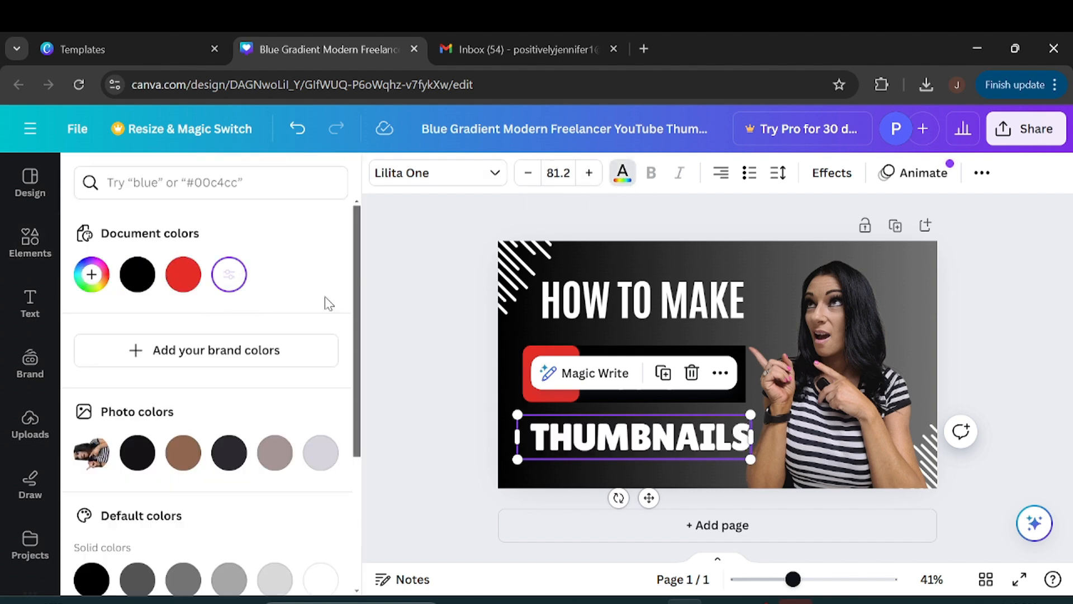
{"action": "left_click", "coordinate": [426, 328]}
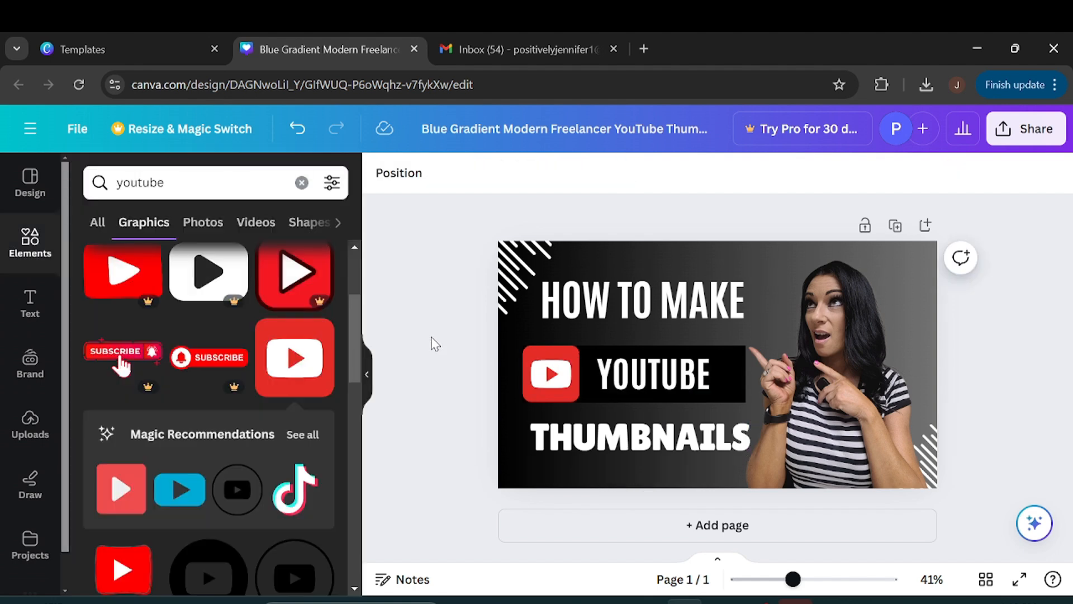
Preview the dark, pastel and bright gradients on the background behind the white text, and settle on the purple-to-turquoise gradient
{"action": "left_click", "coordinate": [566, 259]}
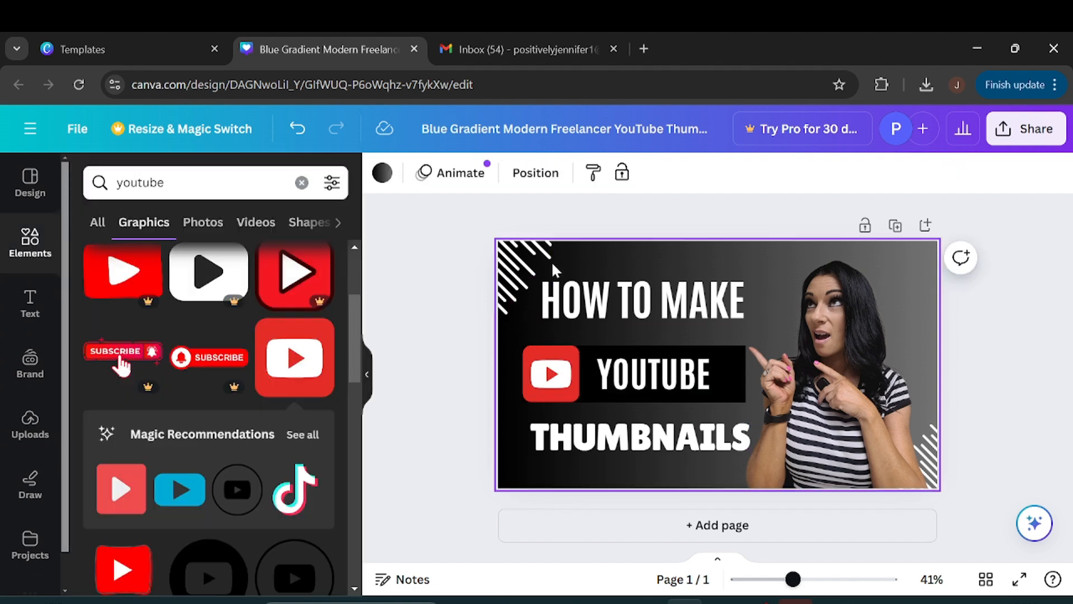
{"action": "left_click", "coordinate": [382, 173]}
{"action": "scroll", "coordinate": [185, 478], "scroll_direction": "down", "scroll_amount": 6}
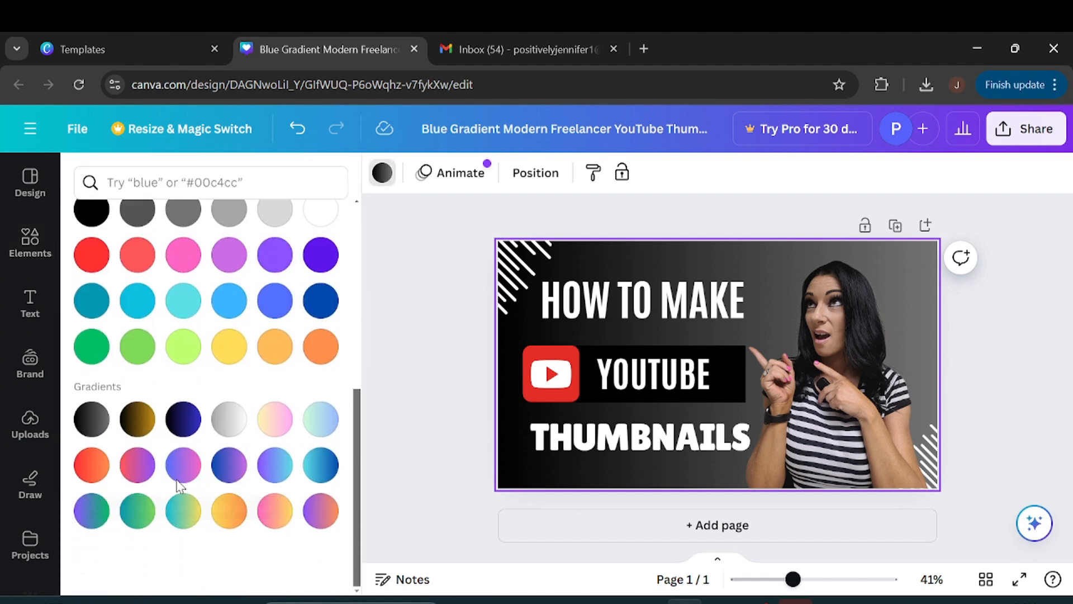
{"action": "left_click", "coordinate": [143, 420]}
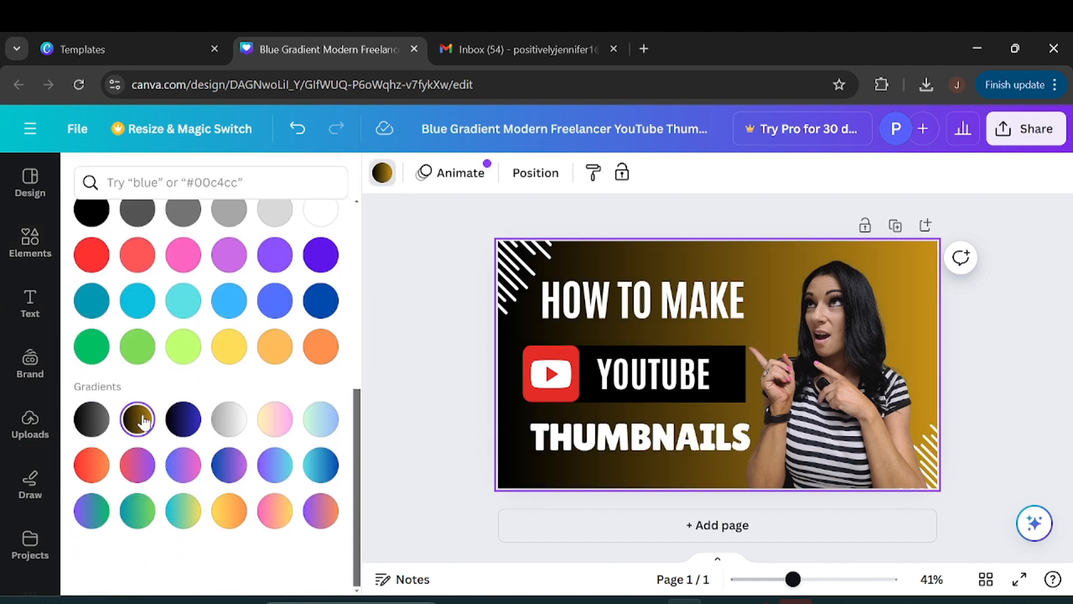
{"action": "left_click", "coordinate": [182, 424]}
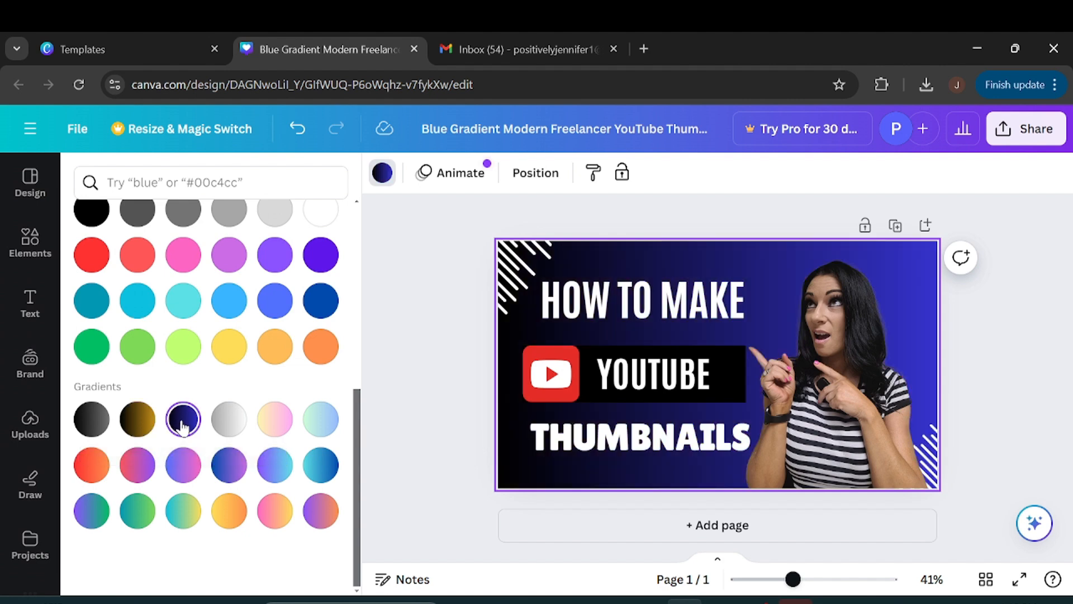
{"action": "left_click", "coordinate": [227, 423]}
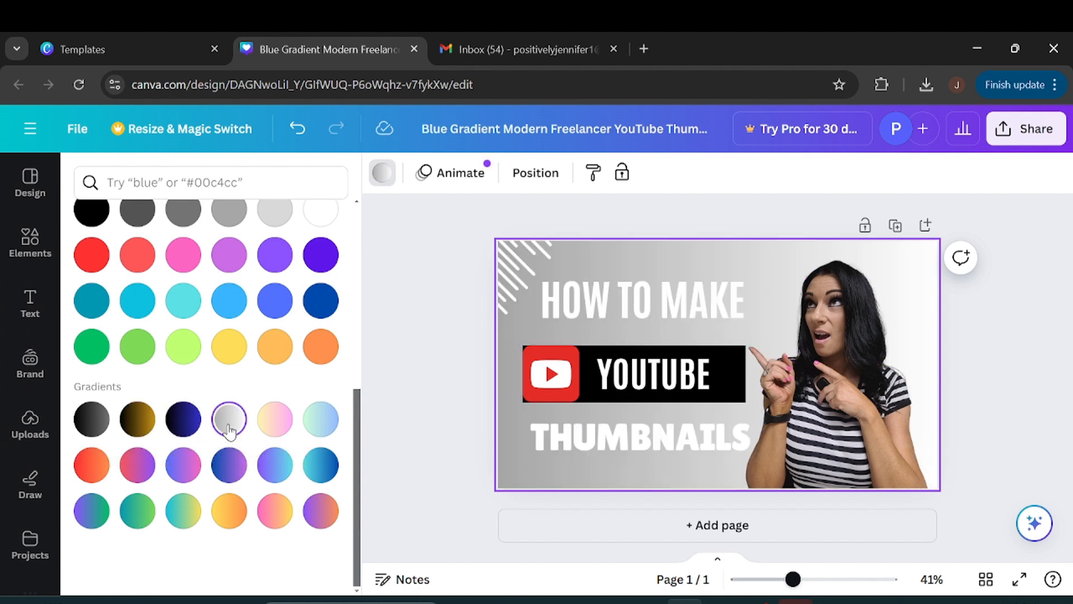
{"action": "left_click", "coordinate": [269, 428]}
{"action": "left_click", "coordinate": [319, 421]}
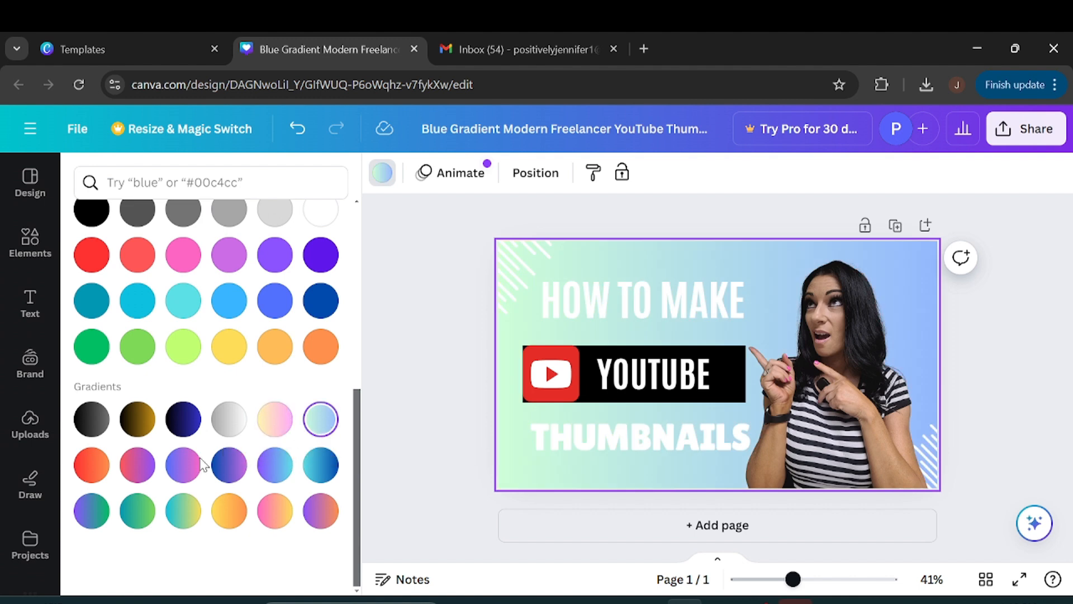
{"action": "left_click", "coordinate": [92, 466]}
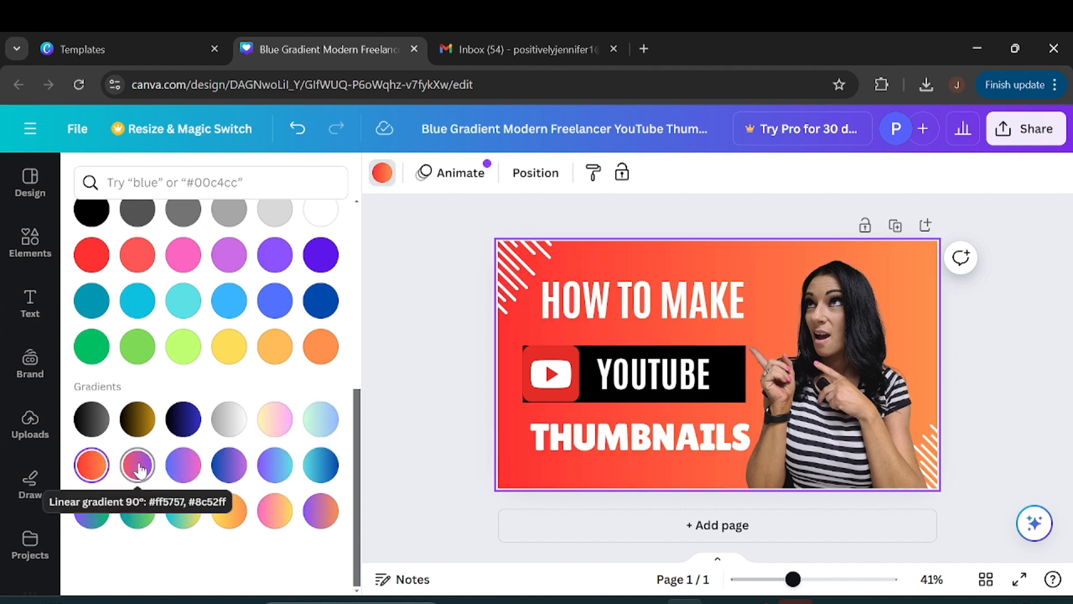
{"action": "left_click", "coordinate": [139, 469]}
{"action": "left_click", "coordinate": [181, 469]}
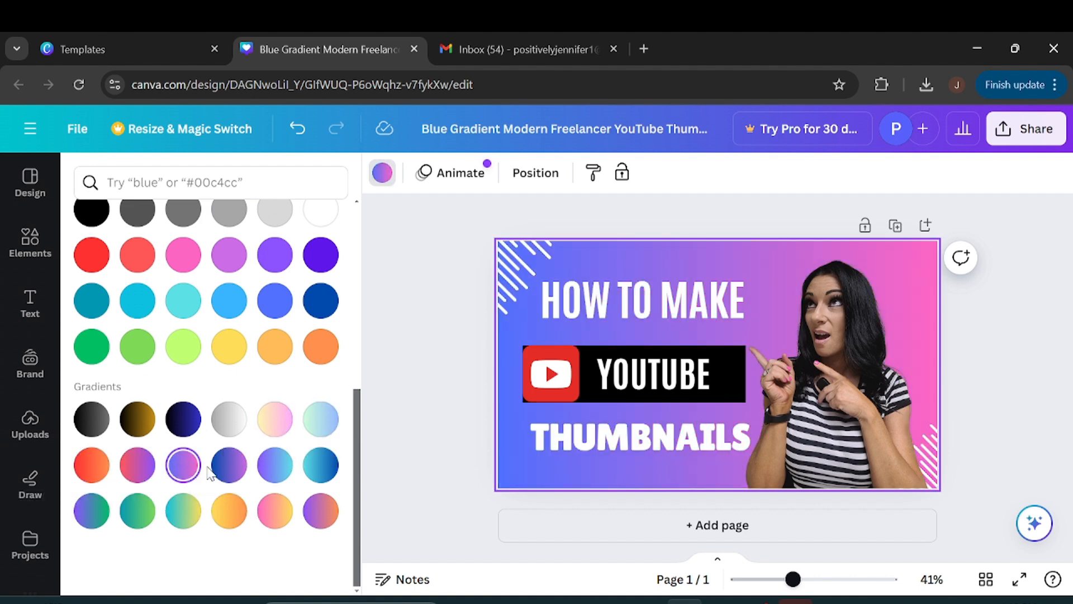
{"action": "left_click", "coordinate": [227, 464]}
{"action": "left_click", "coordinate": [273, 465]}
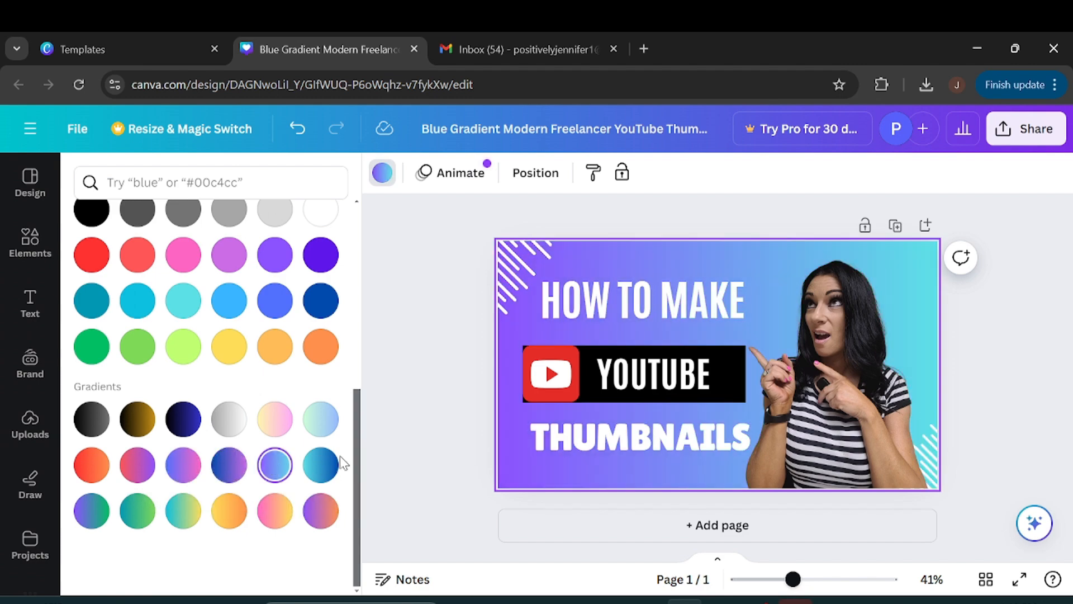
{"action": "left_click", "coordinate": [321, 465]}
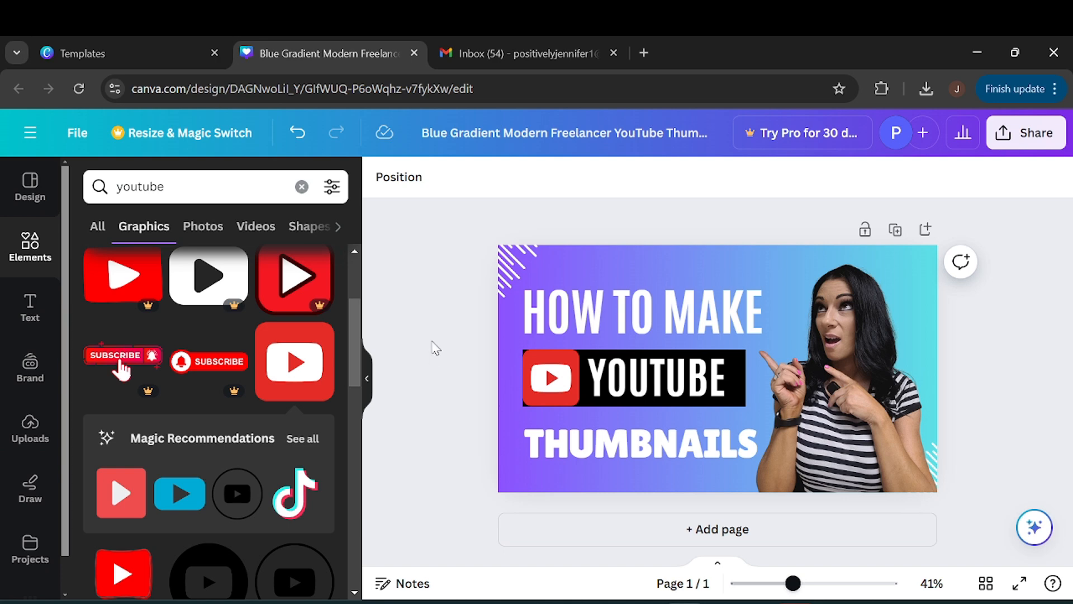
Clear the elements search and download the thumbnail as a PNG at 1,280 × 720 px
{"action": "left_click", "coordinate": [302, 186]}
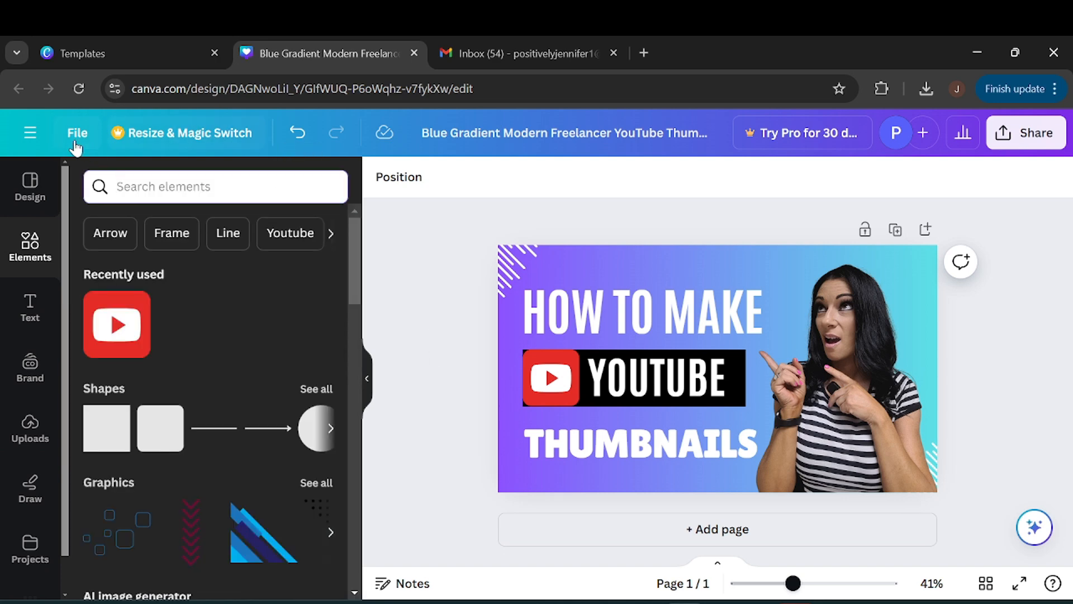
{"action": "left_click", "coordinate": [78, 134]}
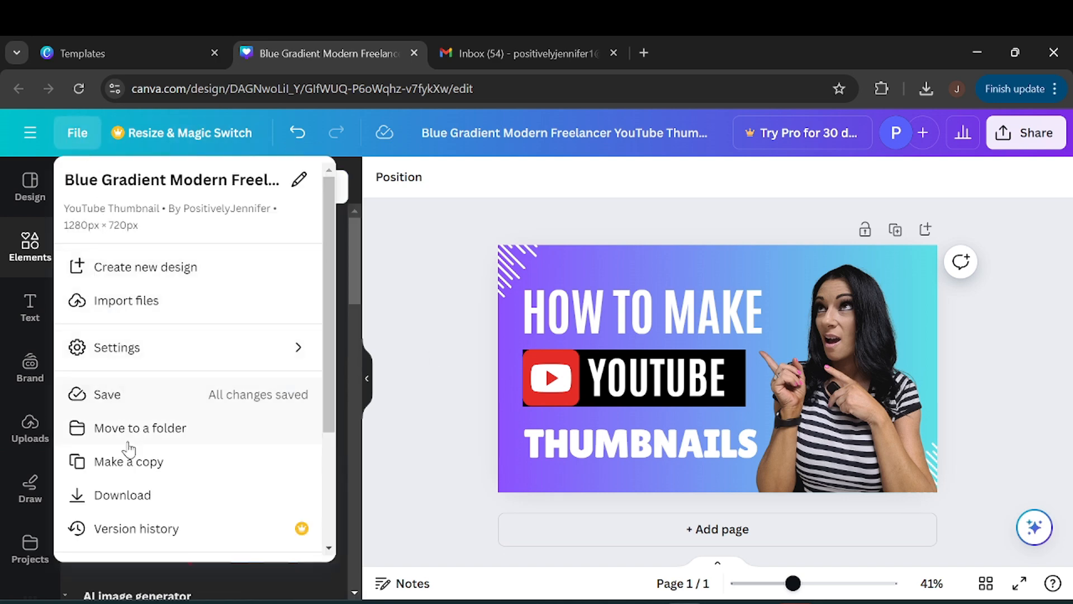
{"action": "left_click", "coordinate": [137, 499]}
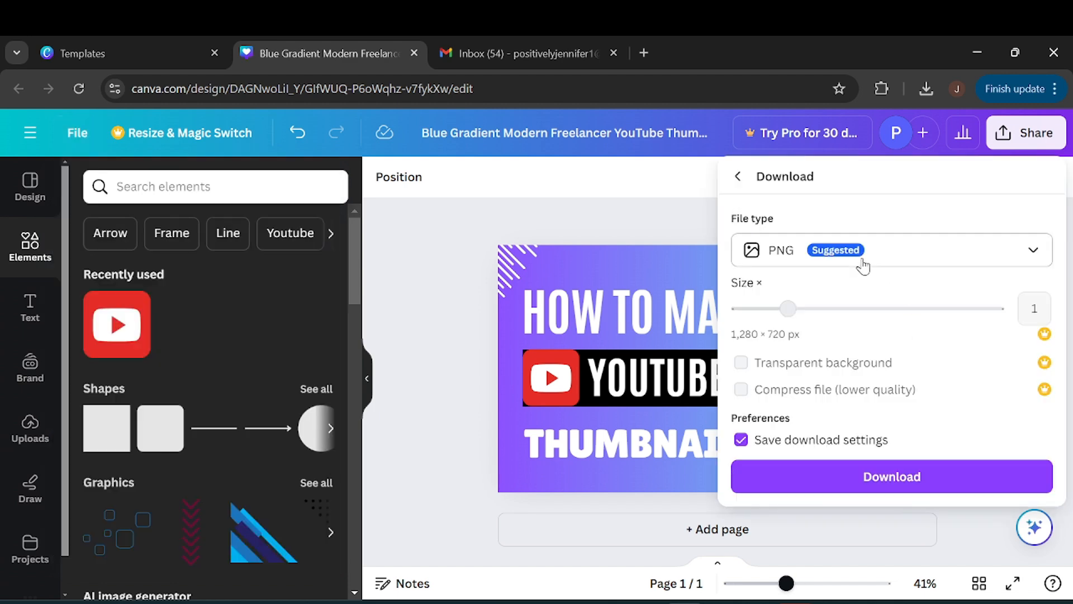
{"action": "left_click", "coordinate": [1033, 254]}
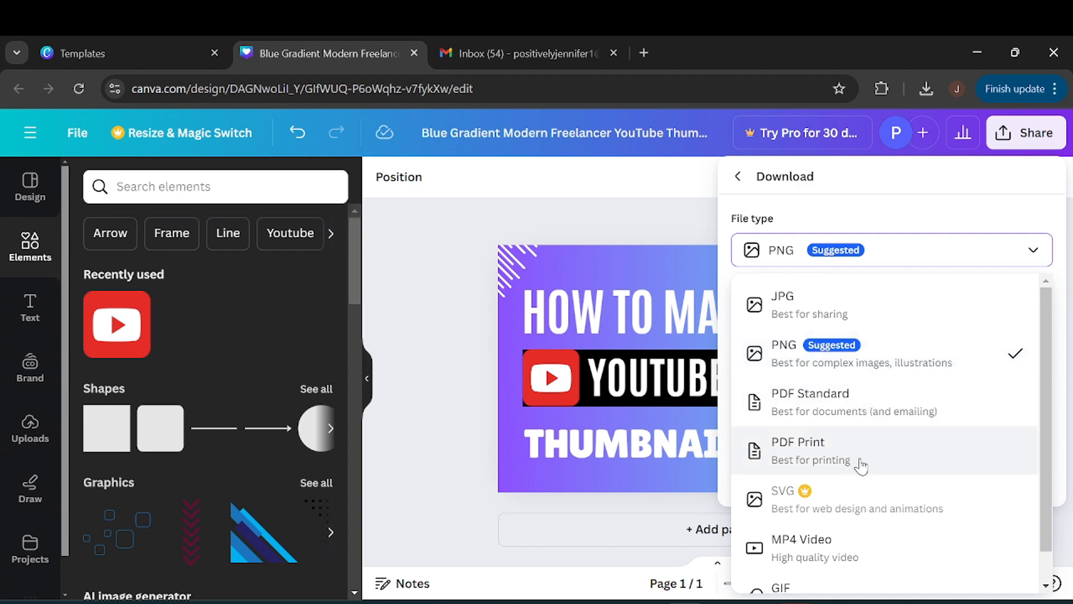
{"action": "scroll", "coordinate": [863, 471], "scroll_direction": "down", "scroll_amount": 1}
{"action": "scroll", "coordinate": [842, 559], "scroll_direction": "up", "scroll_amount": 1}
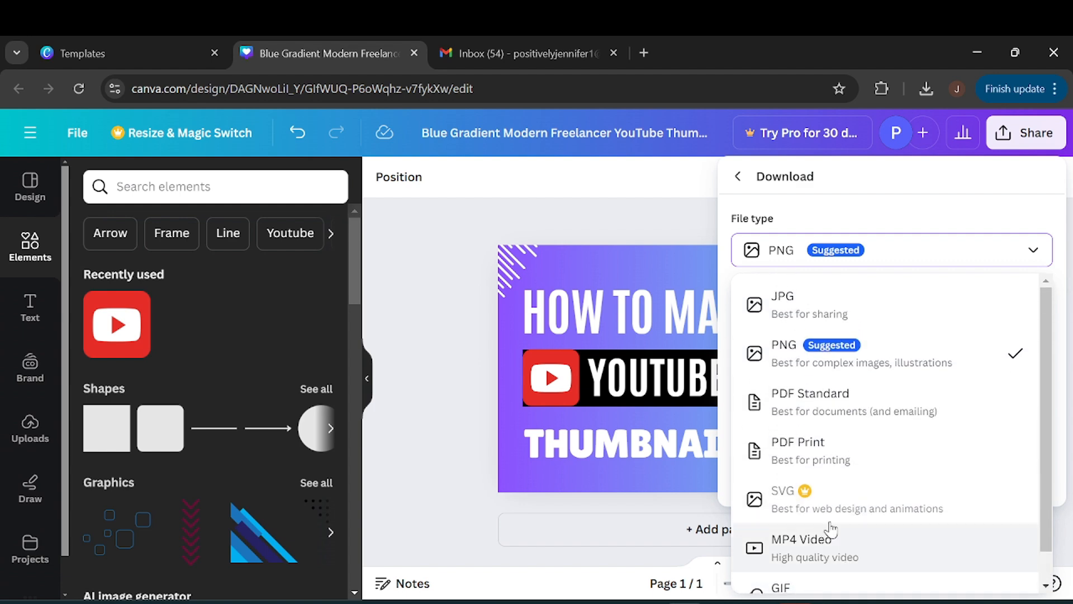
{"action": "left_click", "coordinate": [864, 353]}
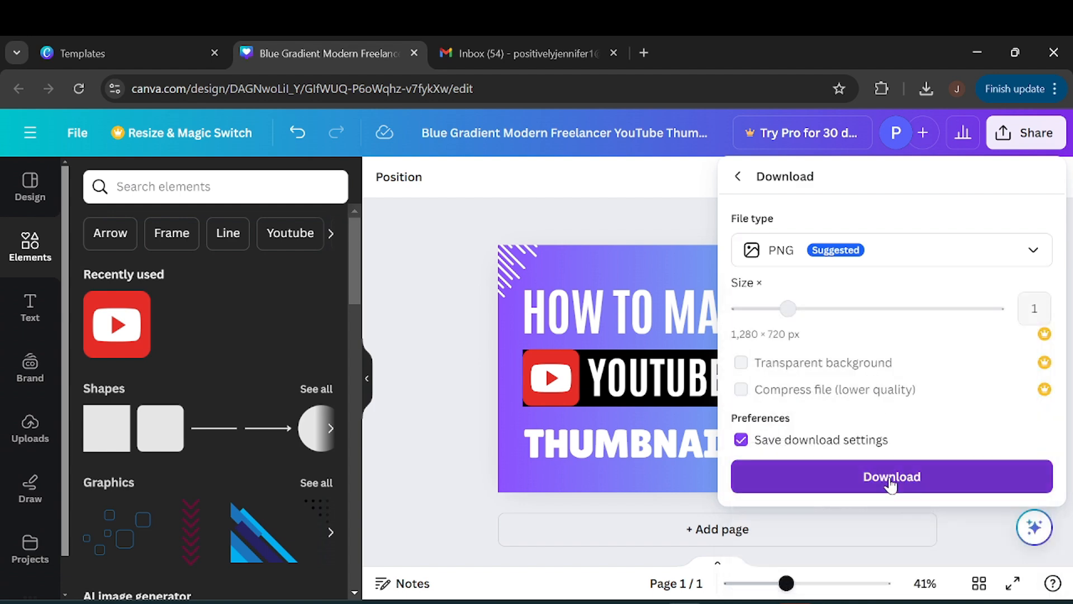
{"action": "left_click", "coordinate": [891, 484]}
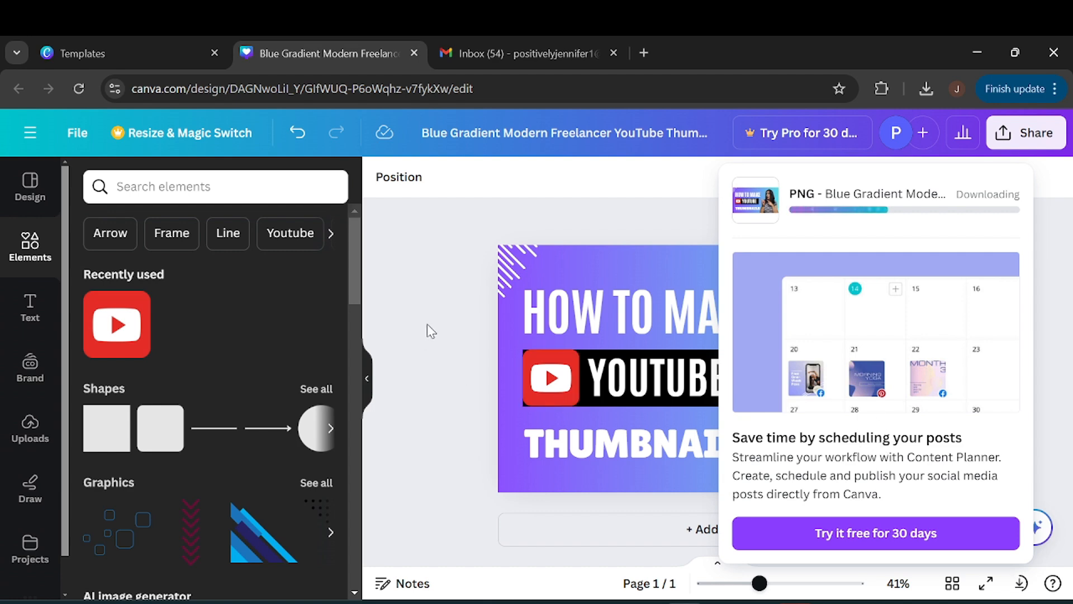
Search the web for "thumbnail tester" in a new tab and open the ThumbnailPreview.com result
{"action": "left_click", "coordinate": [643, 52]}
{"action": "type", "text": "thumbnail tester"}
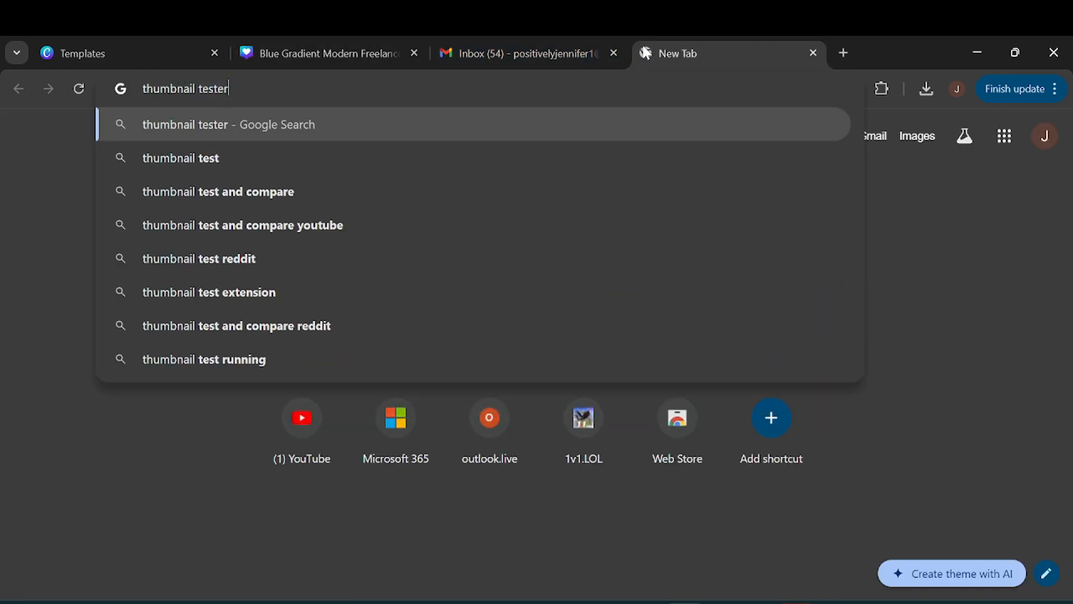
{"action": "key", "text": "Return"}
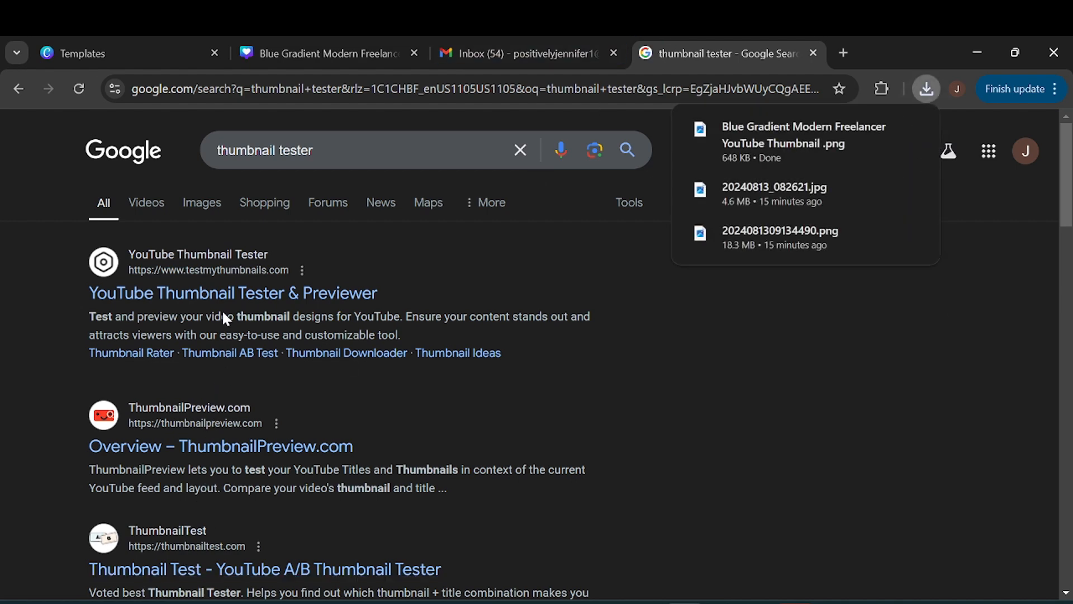
{"action": "left_click", "coordinate": [286, 447]}
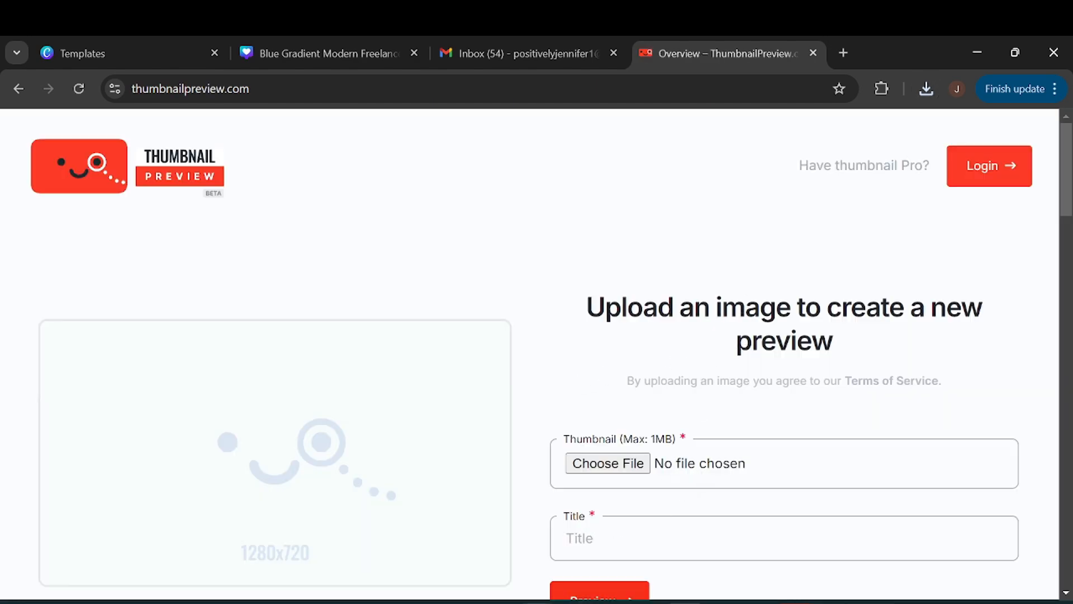
Show the downloaded Blue Gradient Modern Freelancer YouTube Thumbnail PNG in its Downloads folder and copy the file
{"action": "left_click", "coordinate": [926, 88]}
{"action": "right_click", "coordinate": [817, 170]}
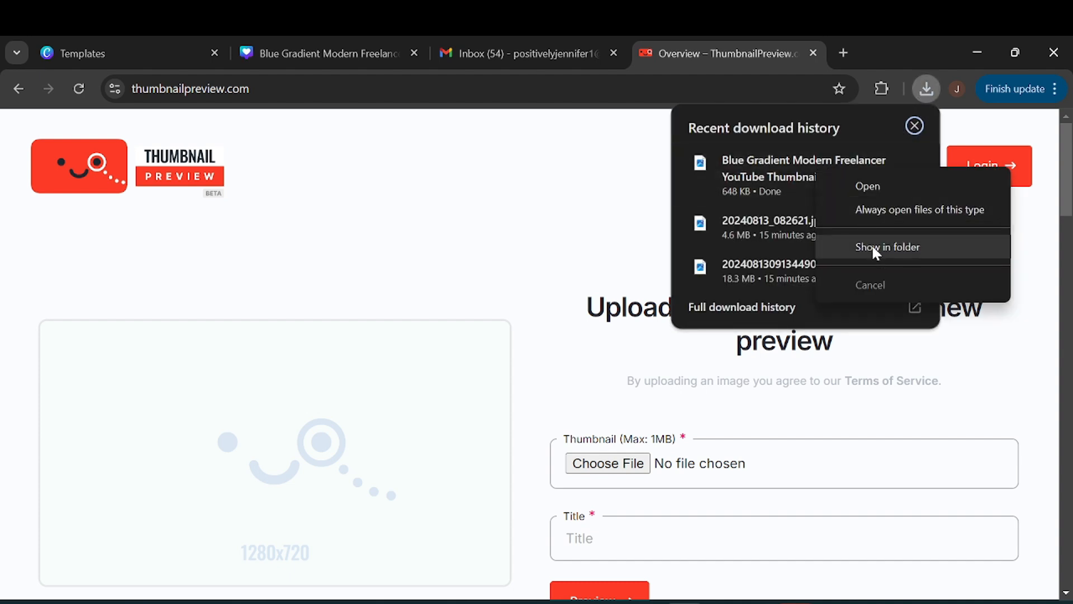
{"action": "left_click", "coordinate": [887, 247]}
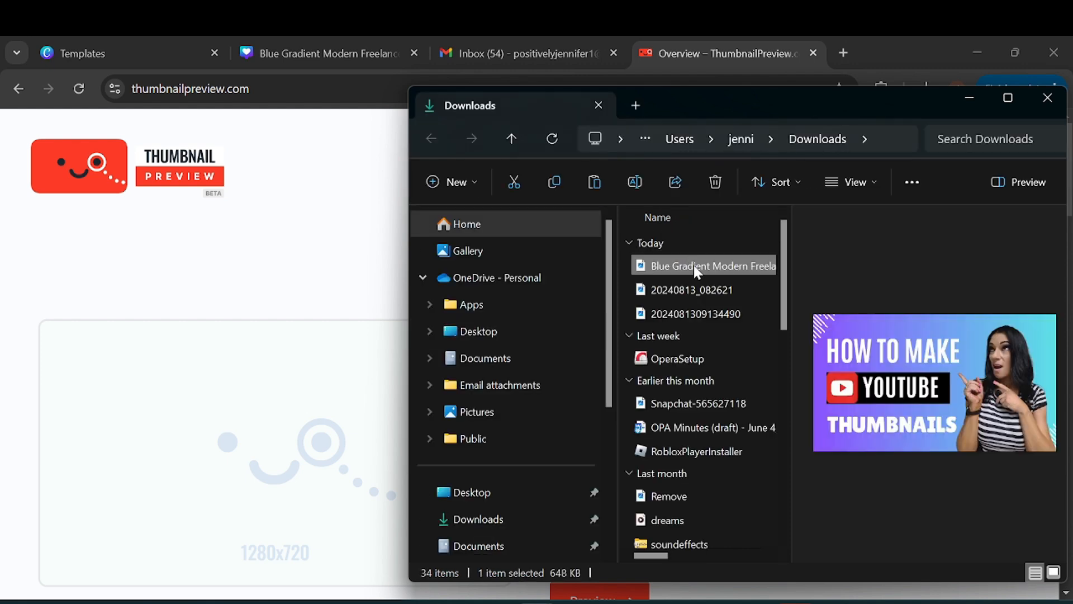
{"action": "right_click", "coordinate": [717, 273]}
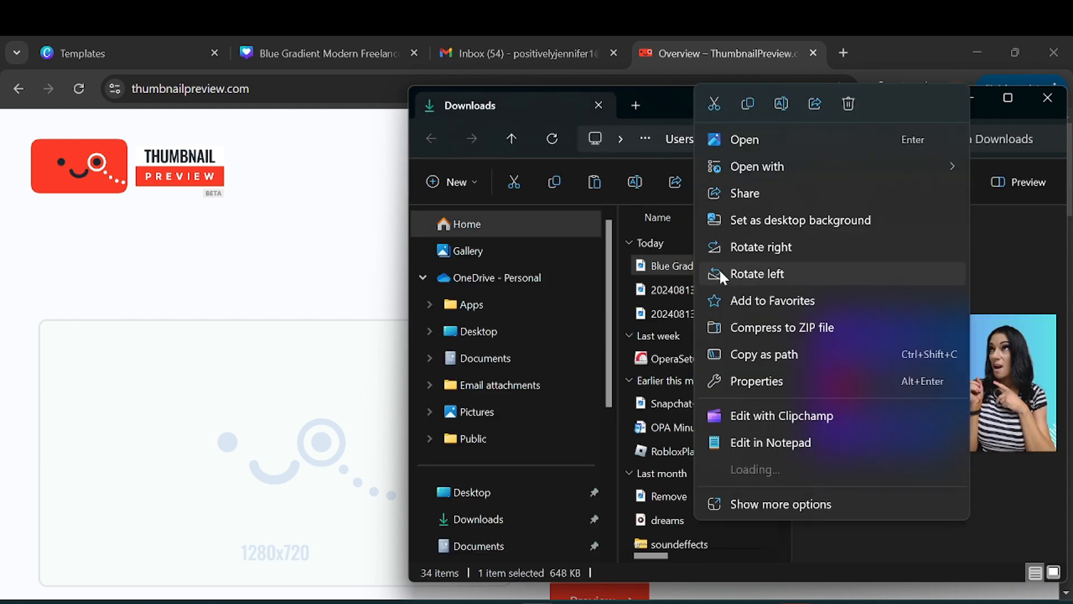
{"action": "left_click", "coordinate": [748, 104]}
{"action": "left_click", "coordinate": [972, 100]}
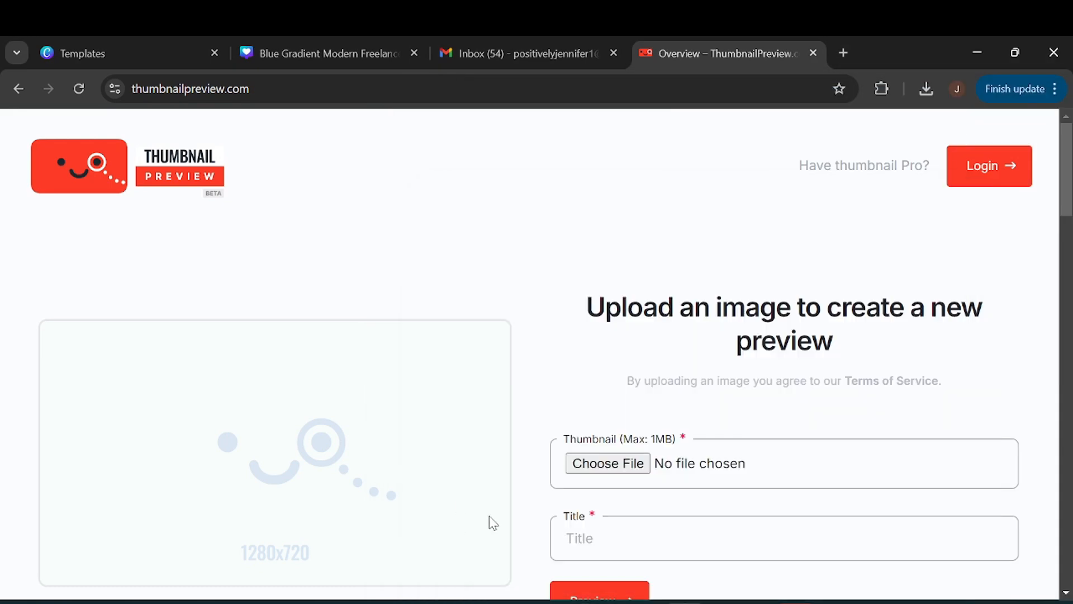
Paste the copied thumbnail PNG into the YOUTUBE folder on the Desktop and return to the browser
{"action": "mouse_move", "coordinate": [538, 581]}
{"action": "left_click", "coordinate": [604, 530]}
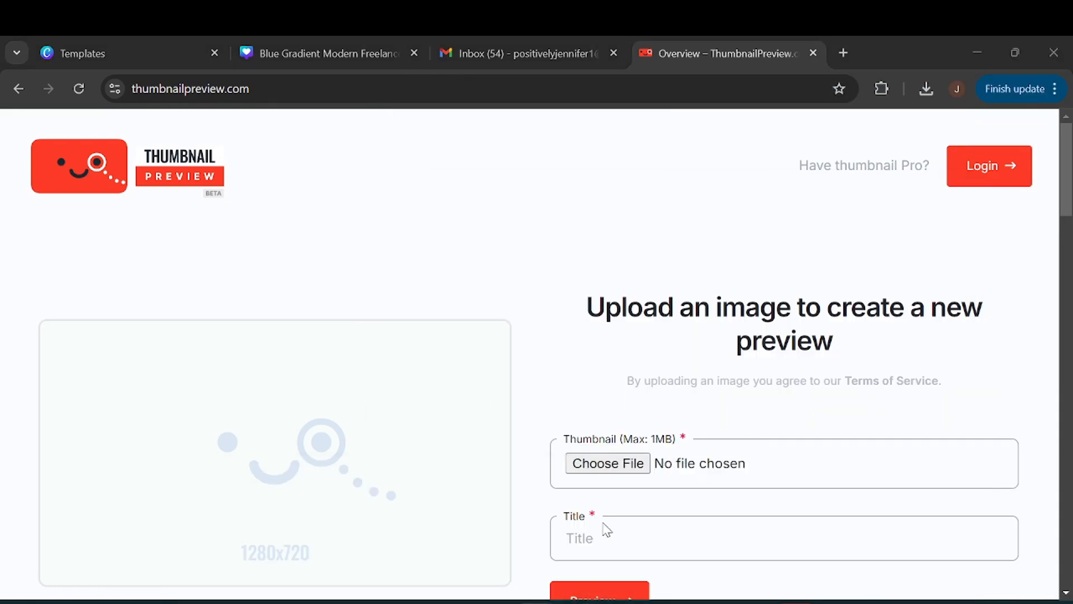
{"action": "right_click", "coordinate": [467, 375]}
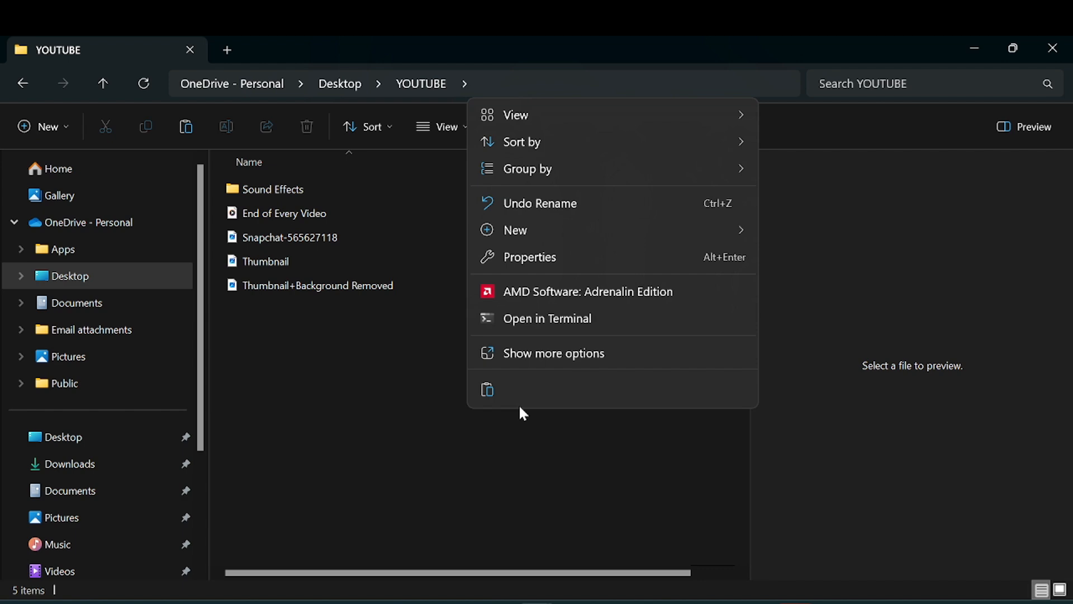
{"action": "left_click", "coordinate": [492, 388]}
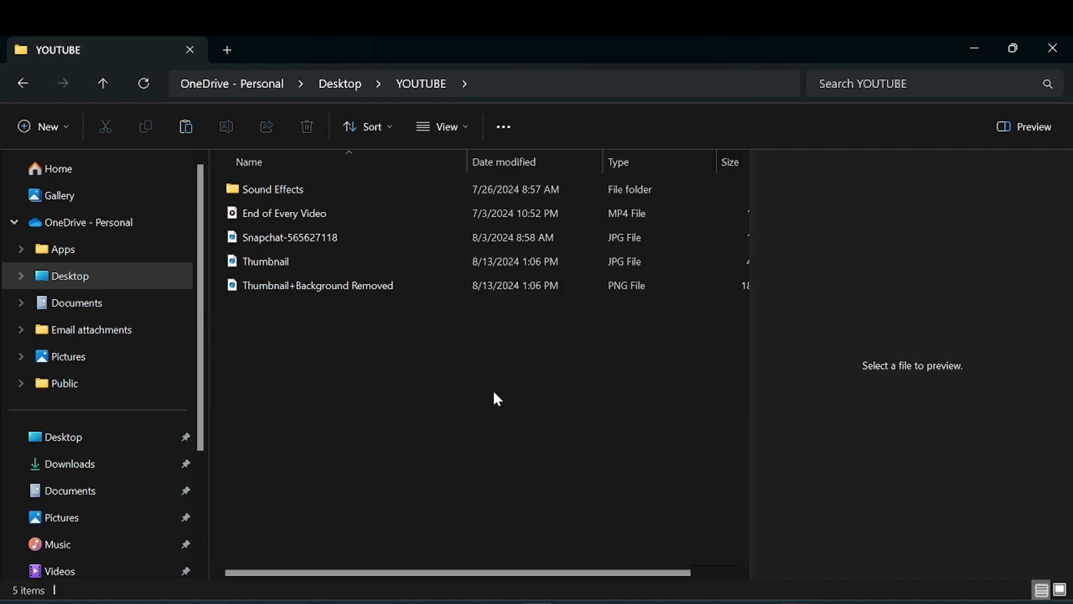
{"action": "left_click", "coordinate": [974, 48]}
Upload Blue Gradient Modern Freelancer YouTube Thumbnail from the YOUTUBE folder as the thumbnail image to preview
{"action": "left_click", "coordinate": [626, 469]}
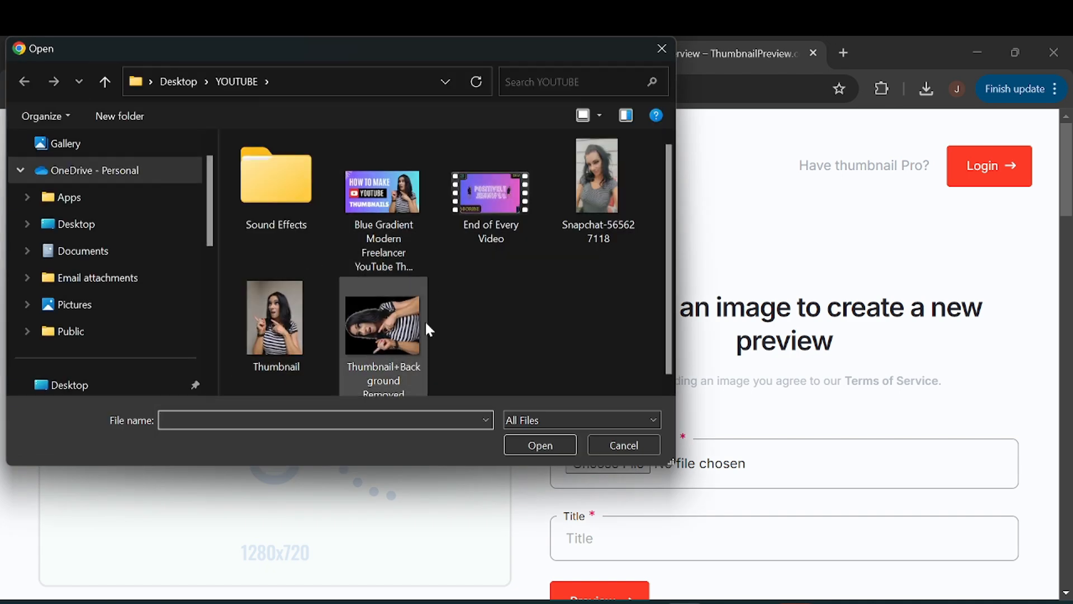
{"action": "left_click", "coordinate": [384, 201]}
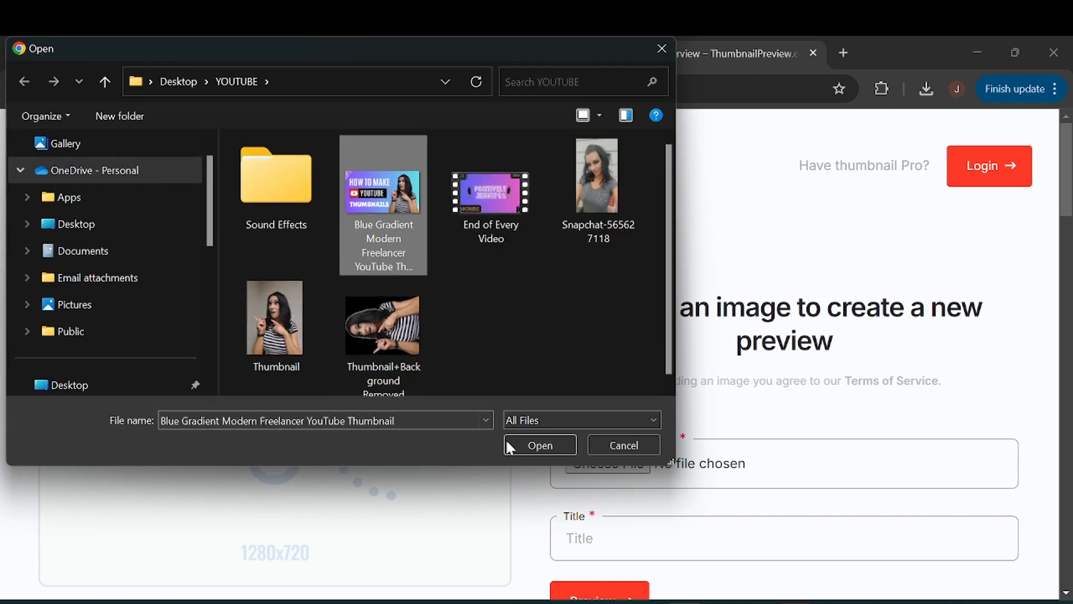
{"action": "left_click", "coordinate": [518, 453]}
Title the preview "How To Make A YouTube Thumbnail for Free!" and generate it
{"action": "scroll", "coordinate": [662, 472], "scroll_direction": "down", "scroll_amount": 1}
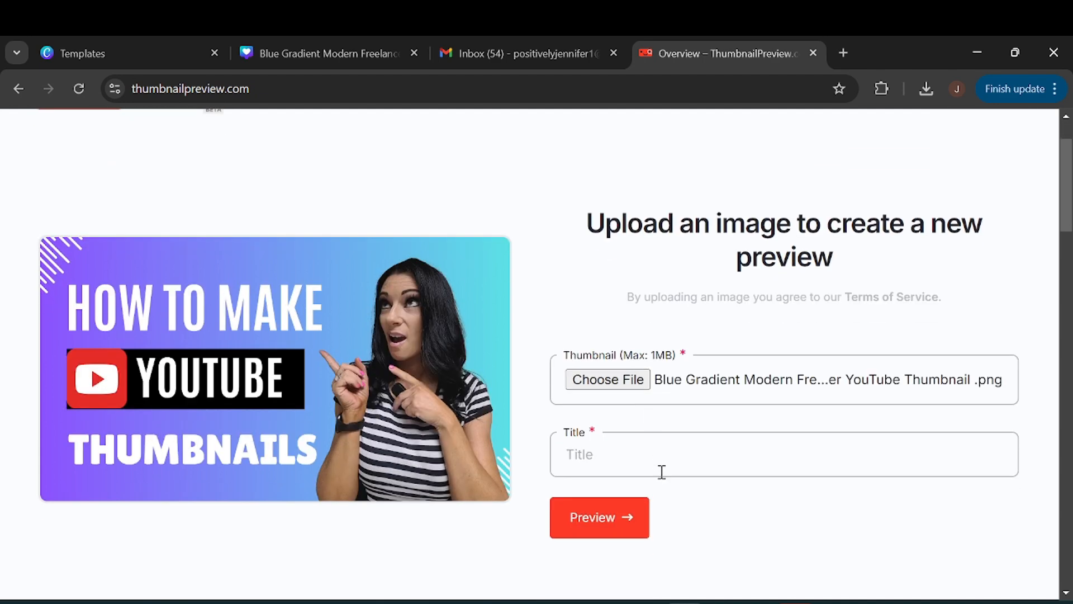
{"action": "left_click", "coordinate": [648, 447]}
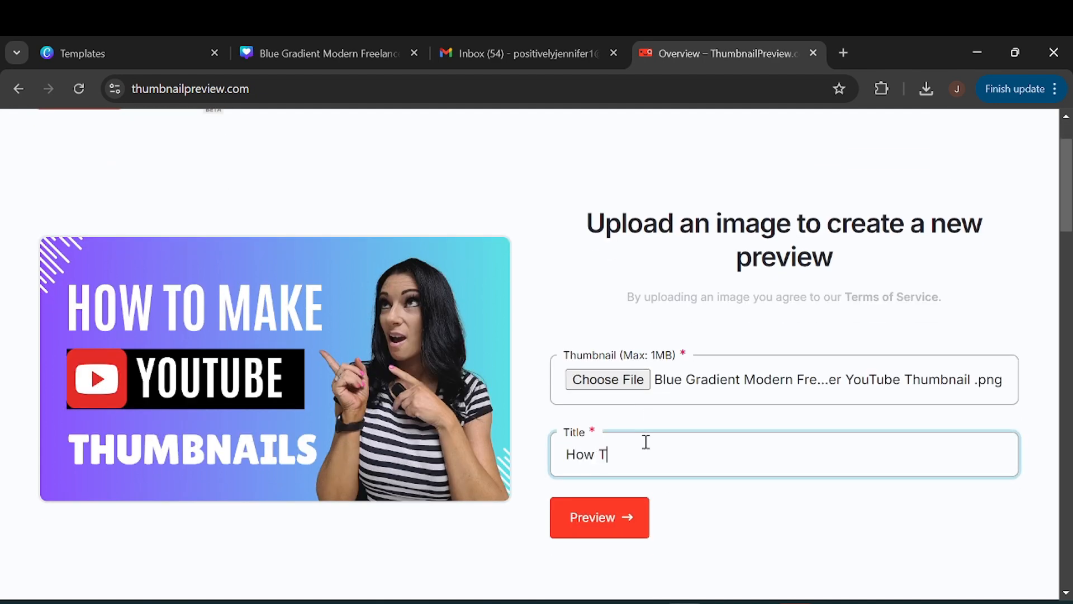
{"action": "type", "text": "How To Make A YouTube Thumnail"}
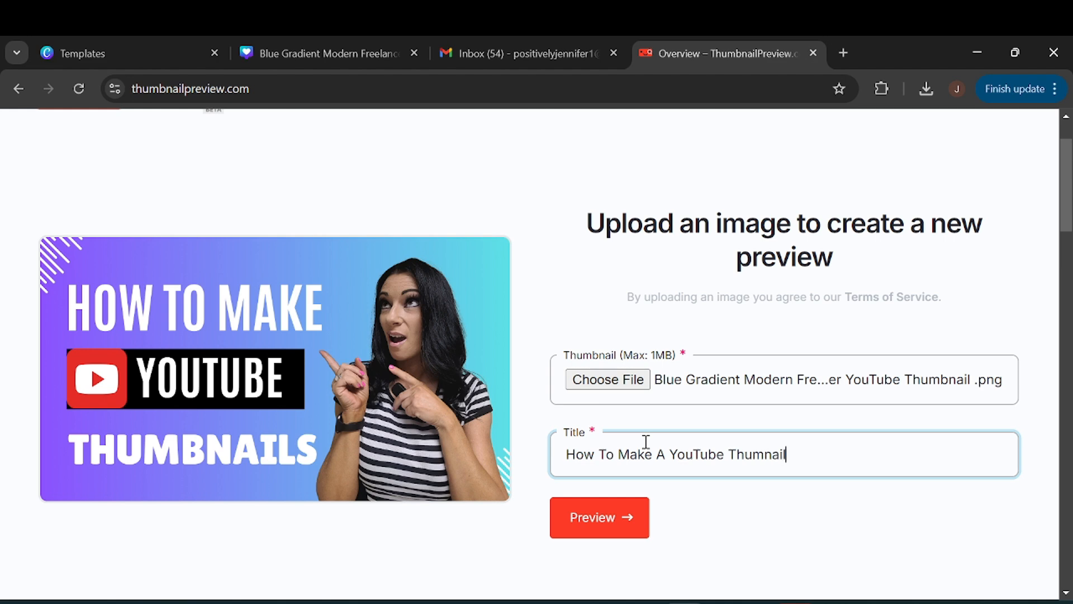
{"action": "type", "text": " fo"}
{"action": "key", "text": "BackSpace"}
{"action": "key", "text": "BackSpace"}
{"action": "key", "text": "BackSpace"}
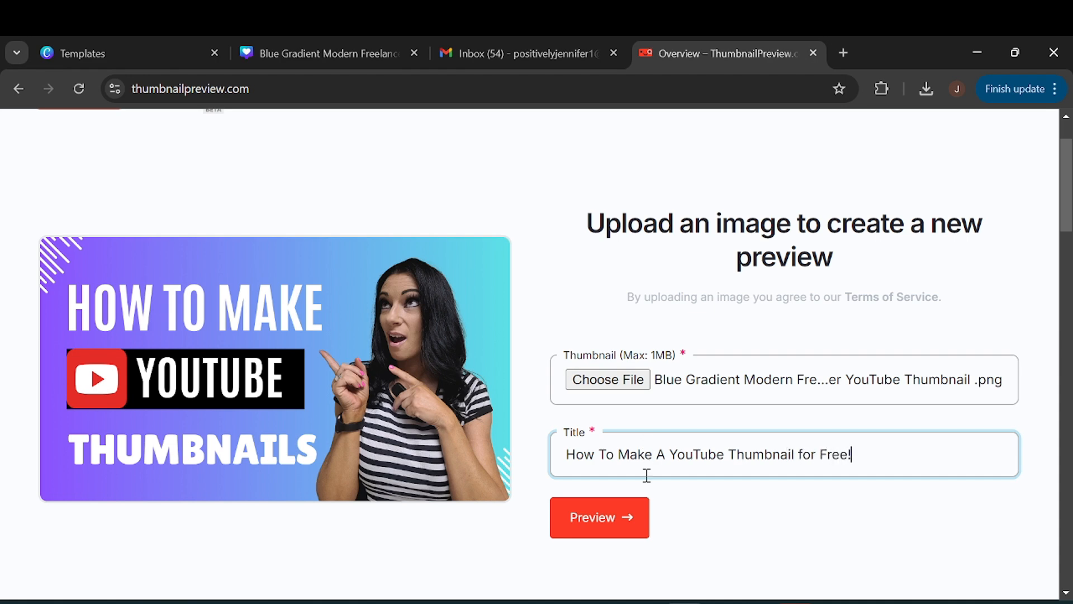
{"action": "left_click", "coordinate": [609, 536]}
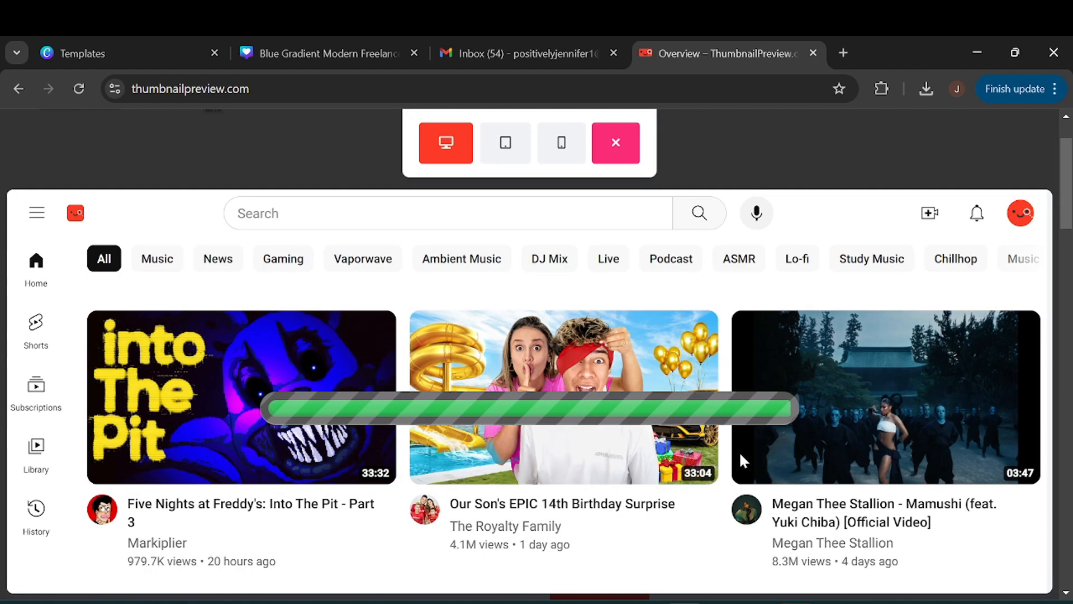
Examine how the thumbnail and its title stand out among the other videos in the desktop feed preview
{"action": "scroll", "coordinate": [770, 435], "scroll_direction": "down", "scroll_amount": 3}
{"action": "scroll", "coordinate": [769, 436], "scroll_direction": "down", "scroll_amount": 2}
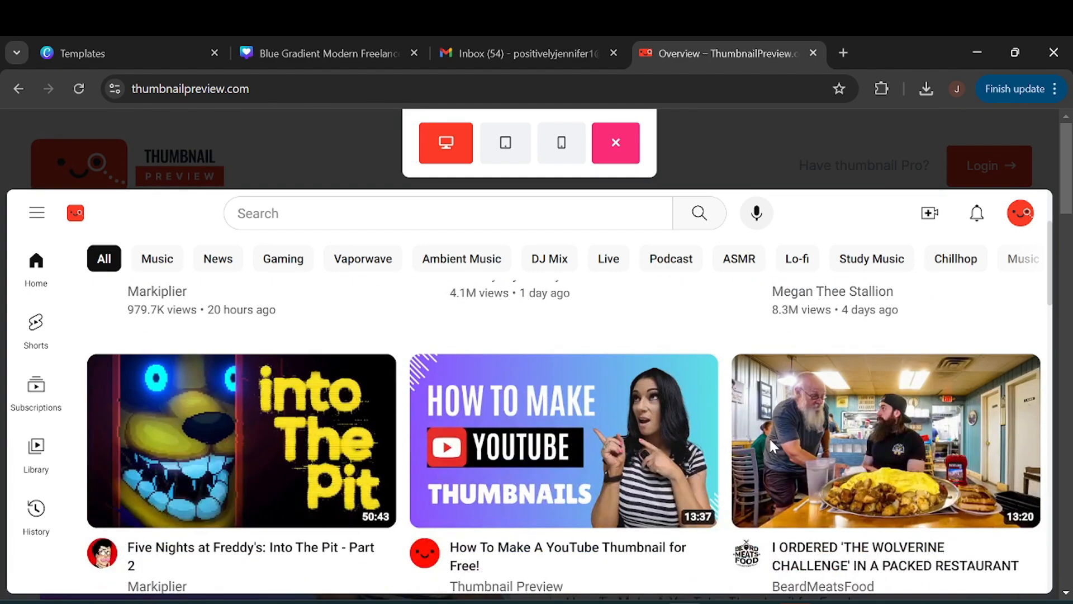
{"action": "scroll", "coordinate": [769, 437], "scroll_direction": "up", "scroll_amount": 4}
{"action": "scroll", "coordinate": [769, 437], "scroll_direction": "down", "scroll_amount": 1}
{"action": "scroll", "coordinate": [770, 438], "scroll_direction": "down", "scroll_amount": 3}
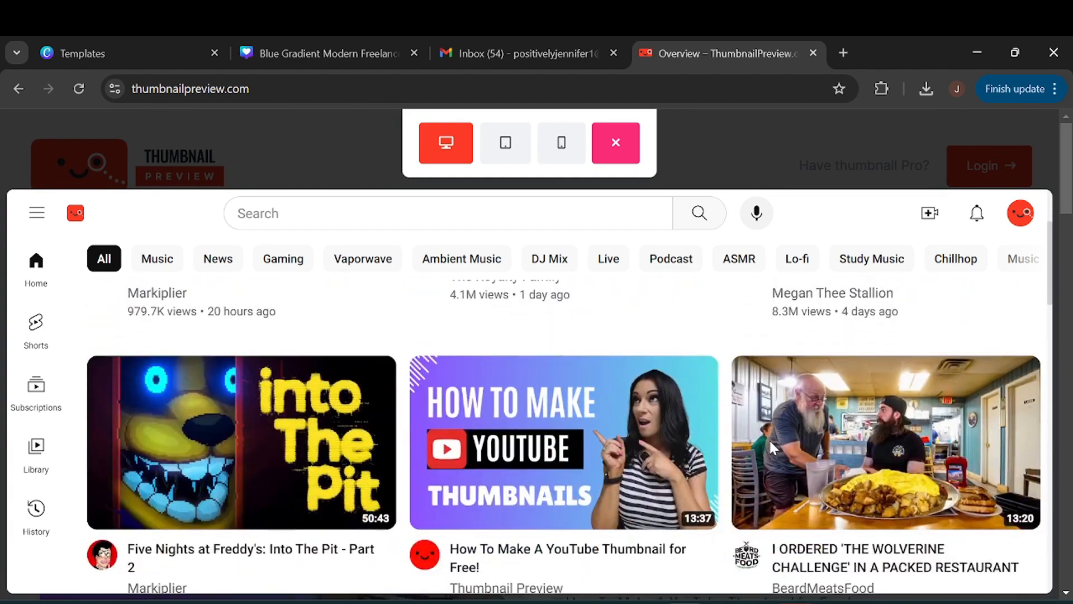
{"action": "scroll", "coordinate": [770, 438], "scroll_direction": "down", "scroll_amount": 1}
{"action": "scroll", "coordinate": [797, 439], "scroll_direction": "up", "scroll_amount": 1}
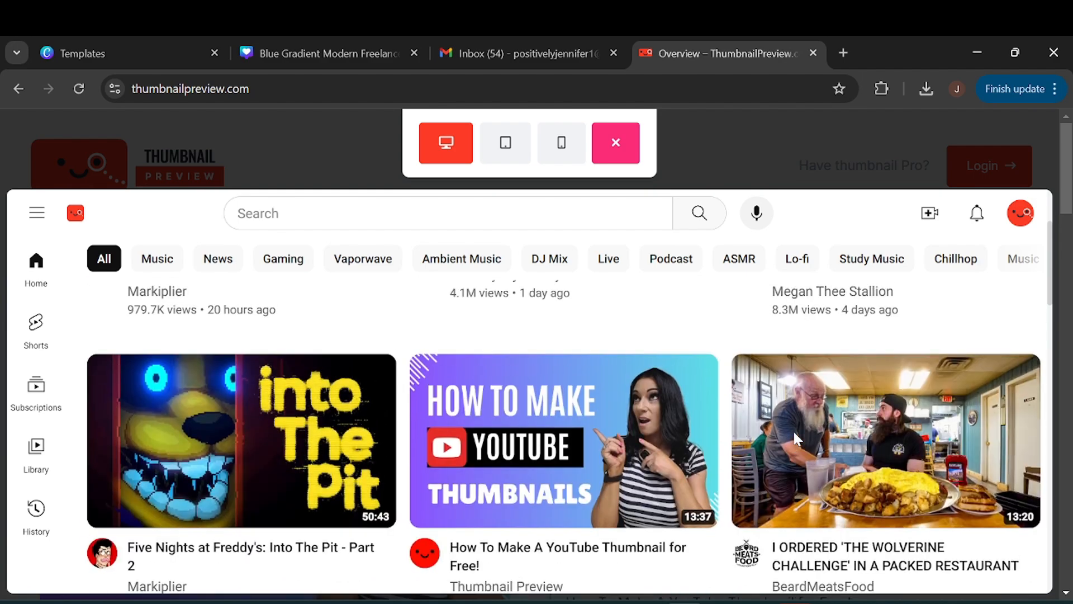
{"action": "scroll", "coordinate": [797, 439], "scroll_direction": "down", "scroll_amount": 4}
{"action": "scroll", "coordinate": [796, 439], "scroll_direction": "down", "scroll_amount": 8}
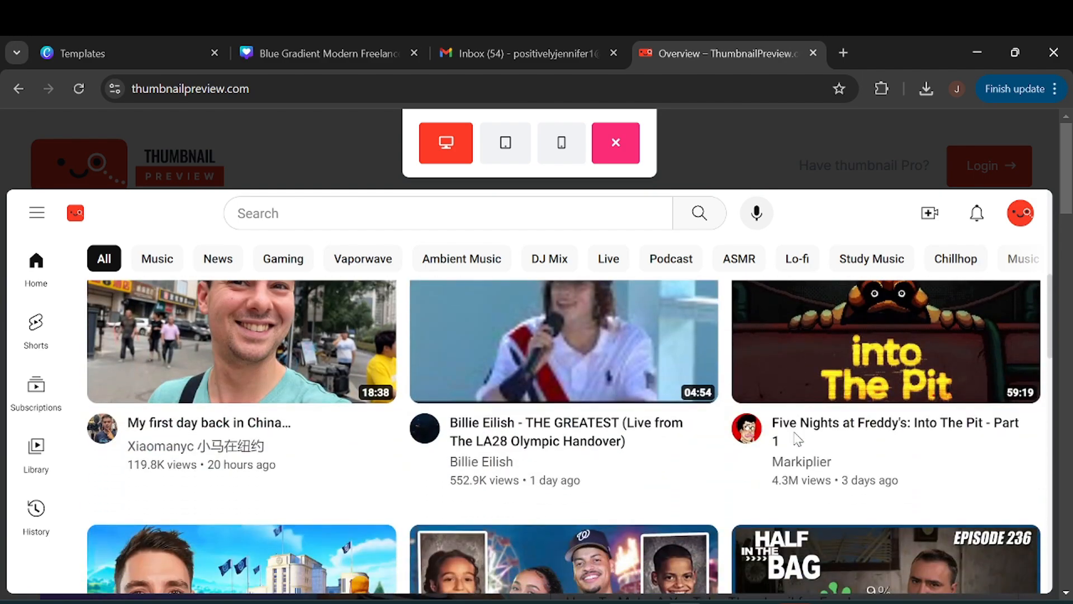
{"action": "scroll", "coordinate": [797, 439], "scroll_direction": "up", "scroll_amount": 6}
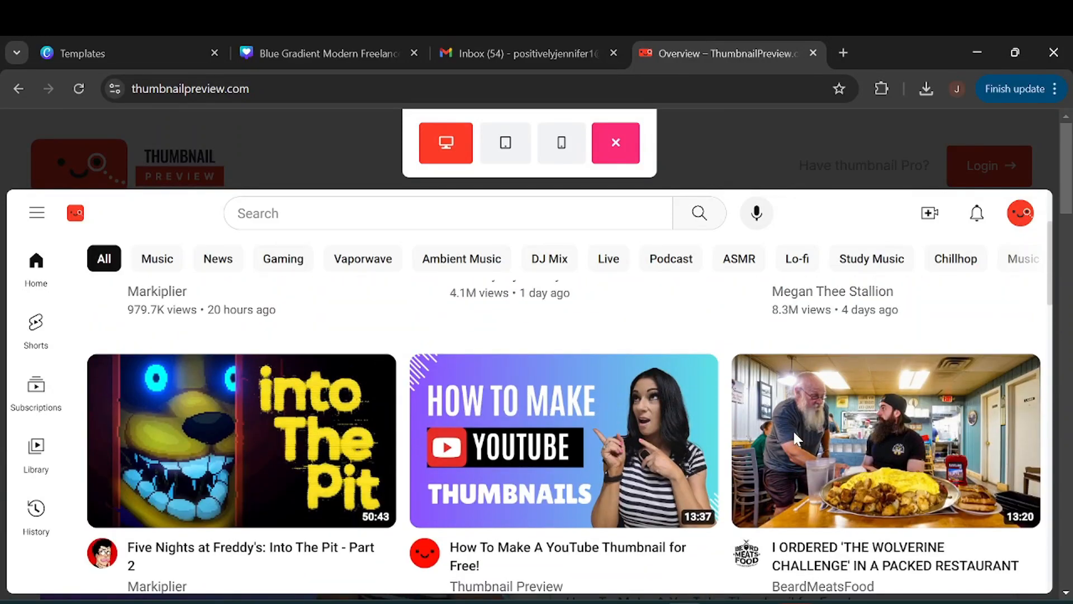
{"action": "scroll", "coordinate": [797, 439], "scroll_direction": "down", "scroll_amount": 1}
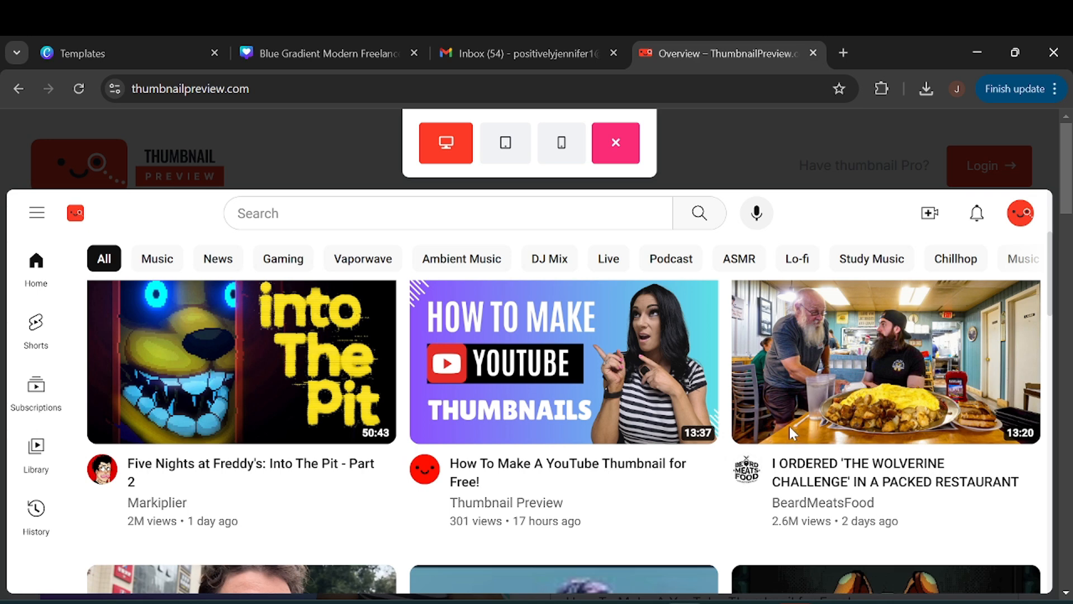
{"action": "scroll", "coordinate": [596, 486], "scroll_direction": "up", "scroll_amount": 1}
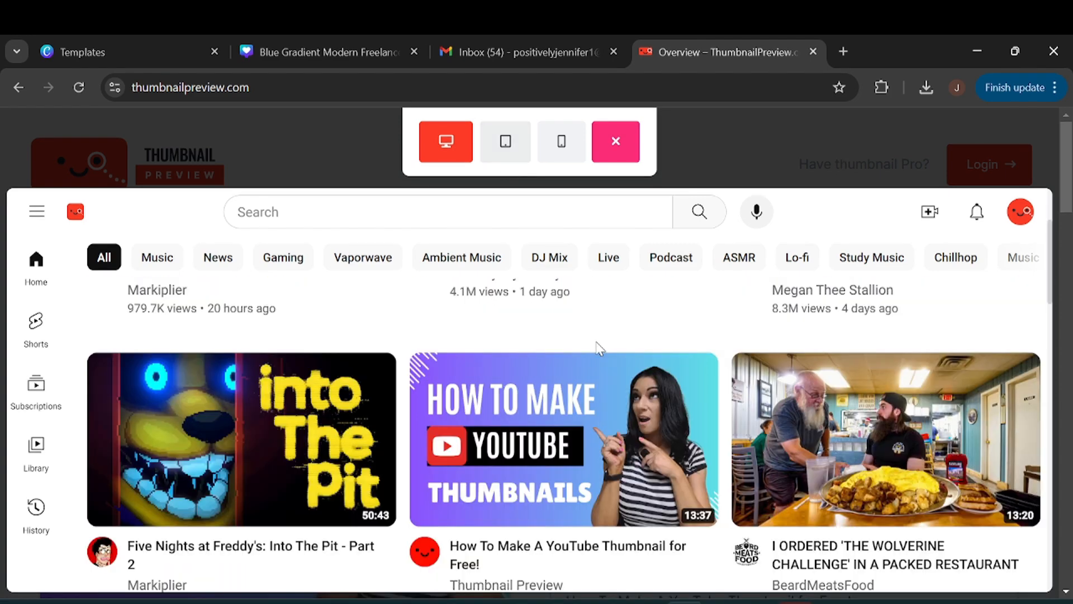
{"action": "scroll", "coordinate": [643, 474], "scroll_direction": "up", "scroll_amount": 2}
{"action": "scroll", "coordinate": [643, 473], "scroll_direction": "down", "scroll_amount": 3}
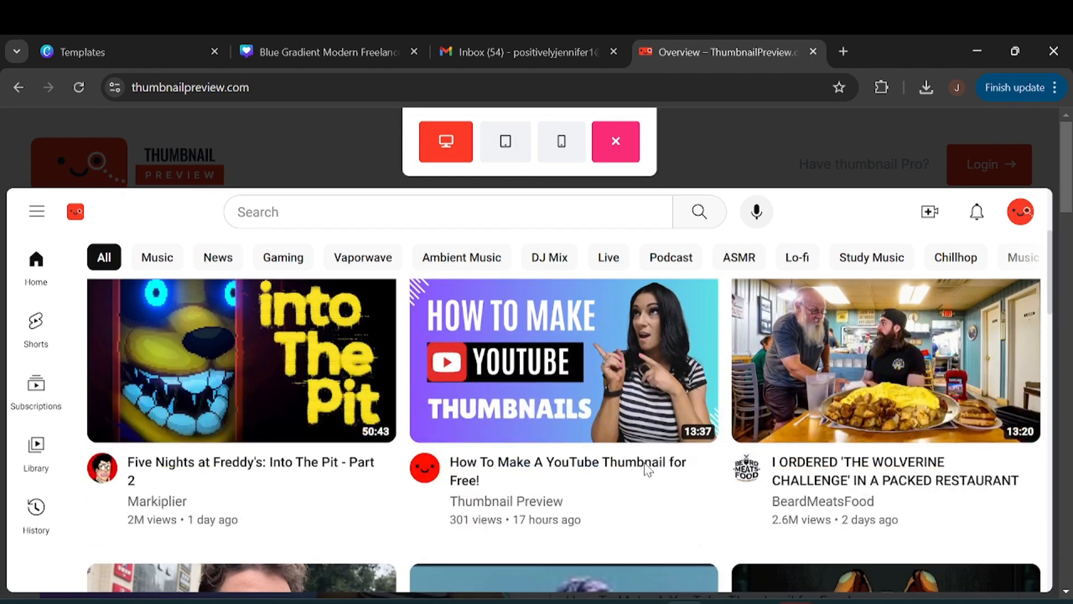
Switch the preview to the tablet layout and examine the thumbnail in that feed
{"action": "left_click", "coordinate": [508, 141]}
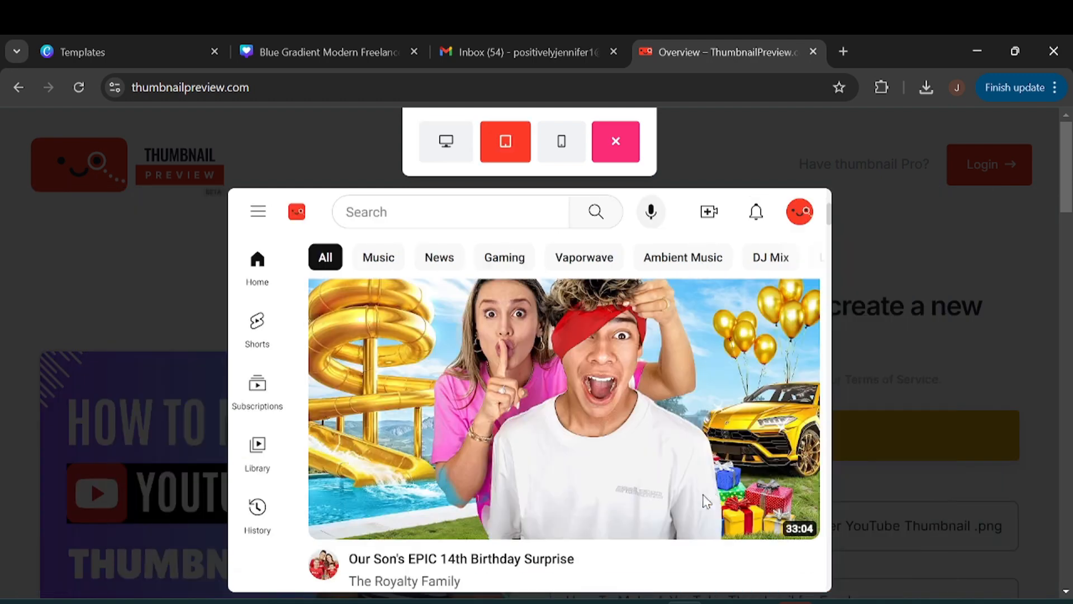
{"action": "scroll", "coordinate": [675, 447], "scroll_direction": "up", "scroll_amount": 4}
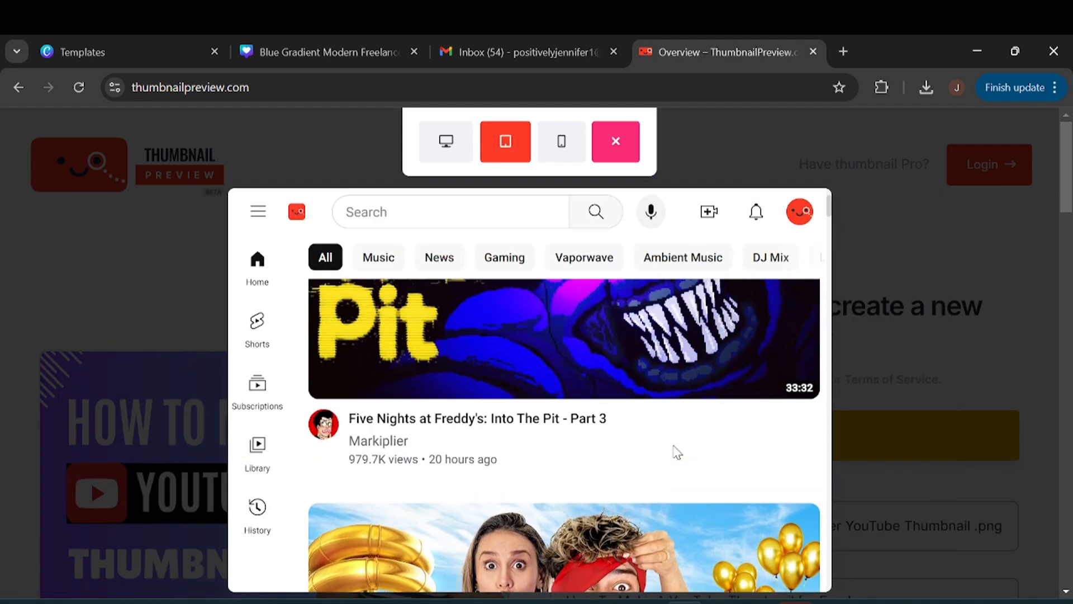
{"action": "scroll", "coordinate": [674, 446], "scroll_direction": "down", "scroll_amount": 9}
{"action": "scroll", "coordinate": [675, 447], "scroll_direction": "up", "scroll_amount": 4}
{"action": "scroll", "coordinate": [674, 447], "scroll_direction": "down", "scroll_amount": 4}
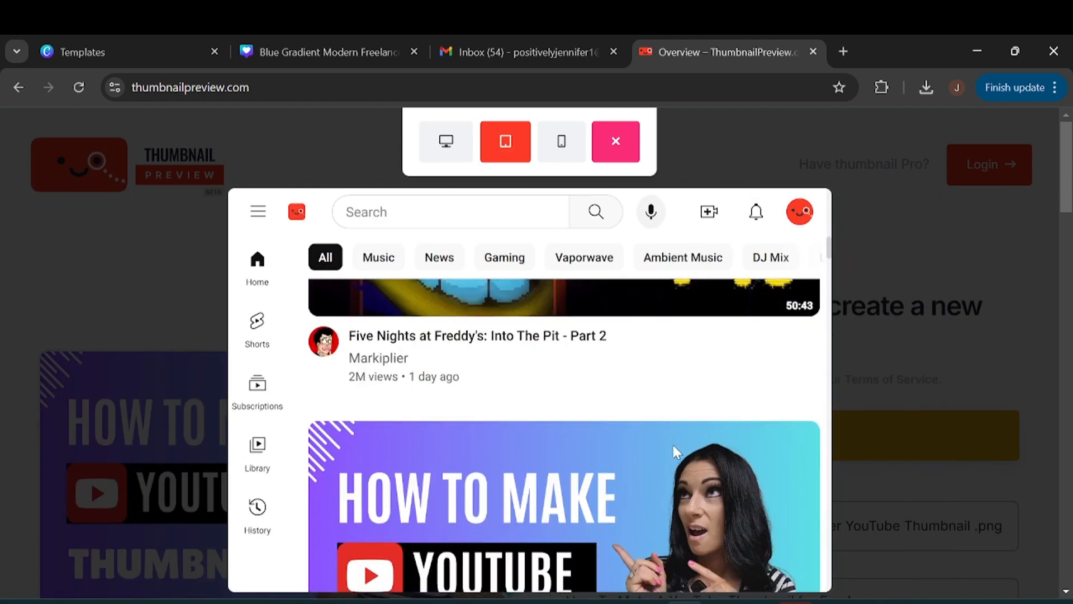
{"action": "scroll", "coordinate": [675, 451], "scroll_direction": "down", "scroll_amount": 4}
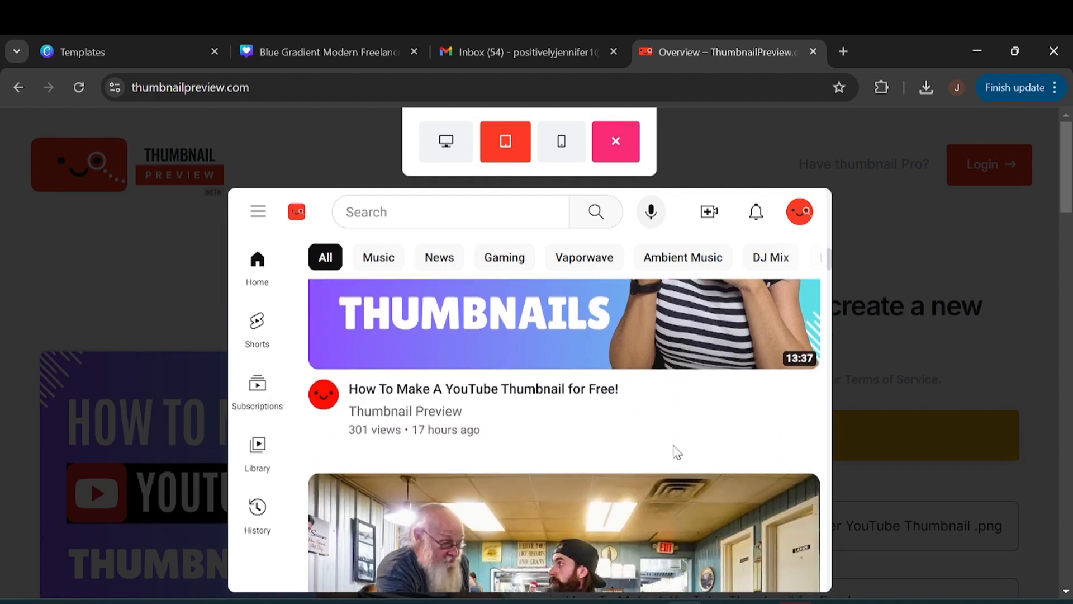
{"action": "scroll", "coordinate": [676, 450], "scroll_direction": "down", "scroll_amount": 4}
{"action": "scroll", "coordinate": [666, 442], "scroll_direction": "up", "scroll_amount": 6}
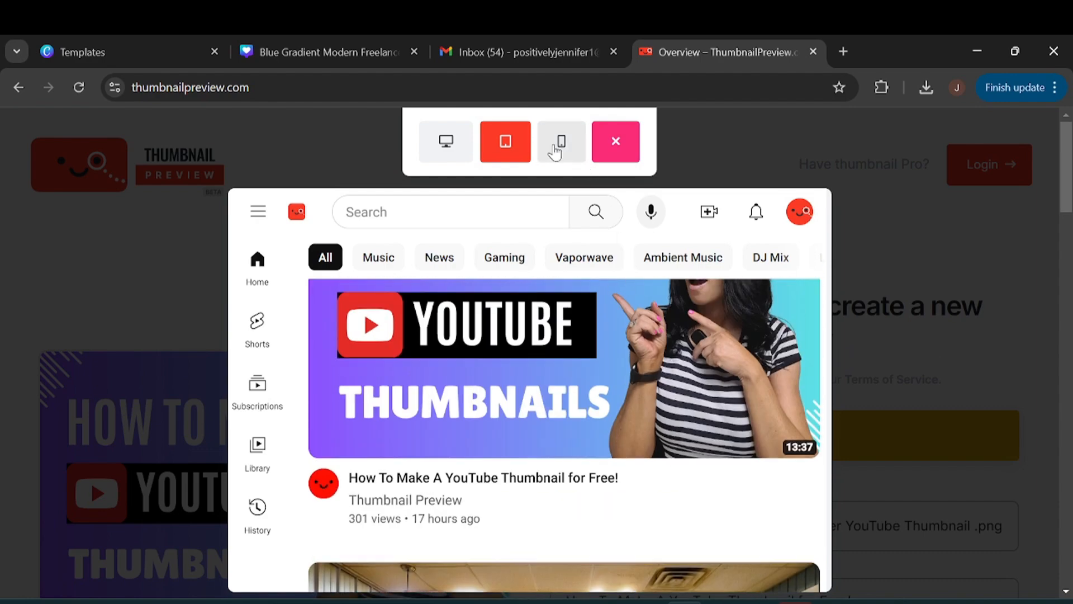
Switch the preview to the mobile phone layout and check the thumbnail and title there
{"action": "left_click", "coordinate": [561, 141]}
{"action": "scroll", "coordinate": [582, 495], "scroll_direction": "up", "scroll_amount": 20}
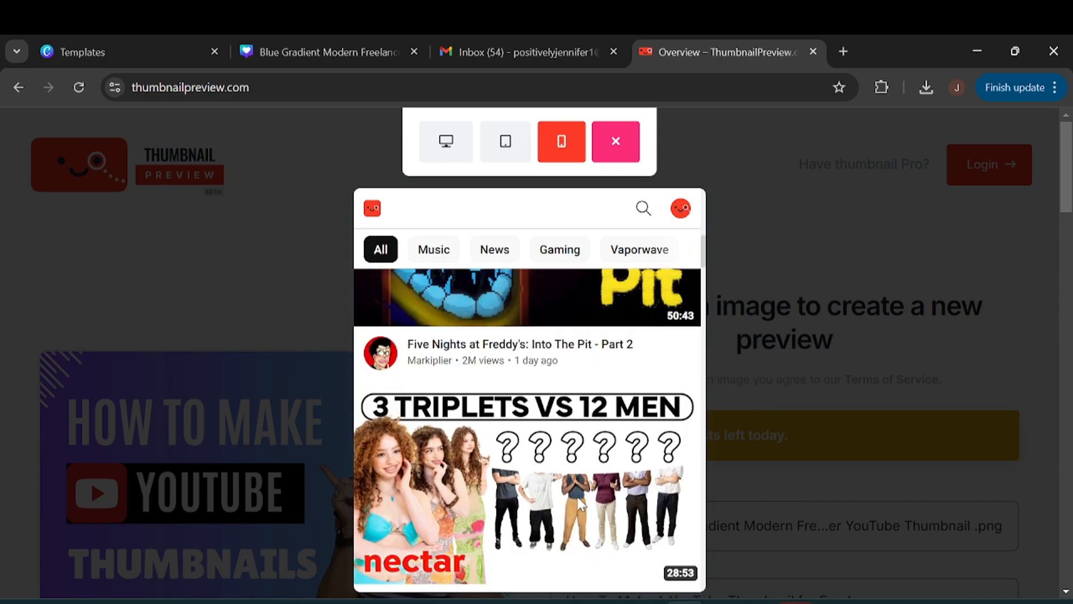
{"action": "scroll", "coordinate": [580, 500], "scroll_direction": "down", "scroll_amount": 4}
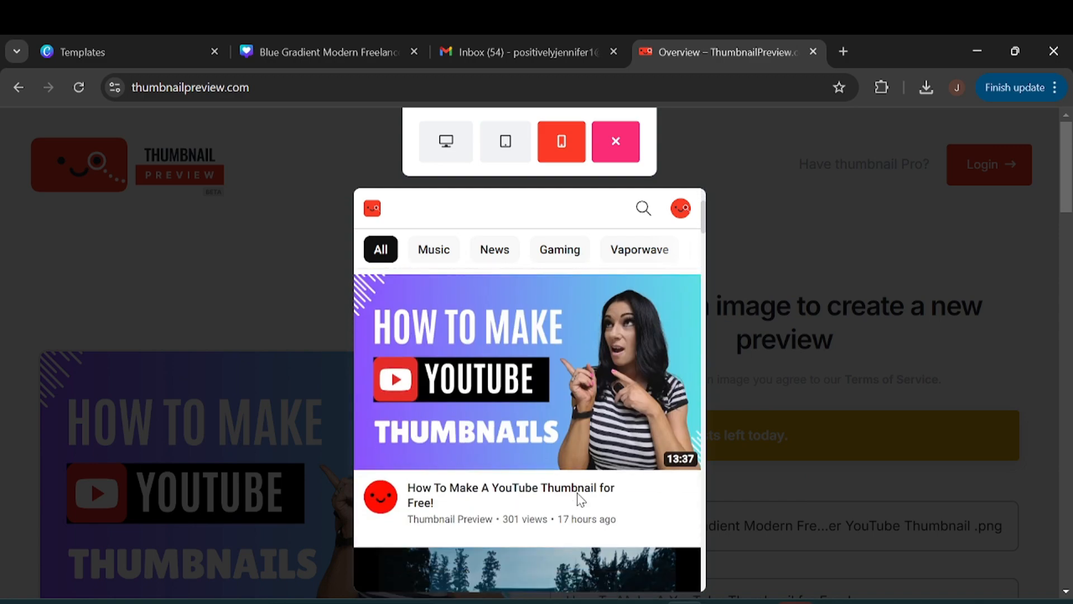
{"action": "scroll", "coordinate": [579, 496], "scroll_direction": "down", "scroll_amount": 1}
{"action": "scroll", "coordinate": [579, 496], "scroll_direction": "up", "scroll_amount": 1}
{"action": "scroll", "coordinate": [581, 499], "scroll_direction": "down", "scroll_amount": 8}
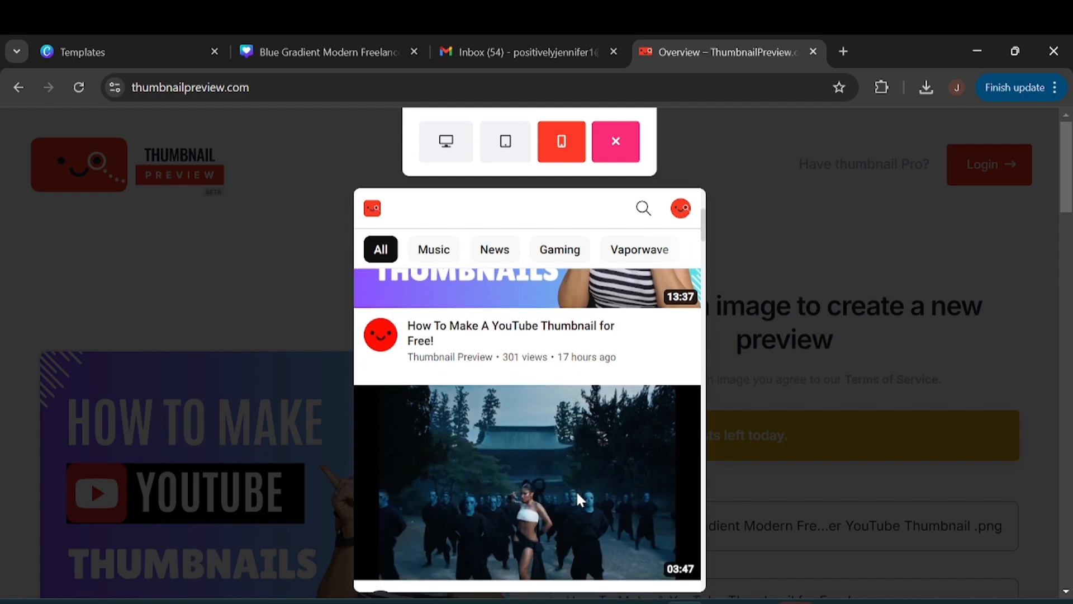
{"action": "scroll", "coordinate": [580, 498], "scroll_direction": "down", "scroll_amount": 10}
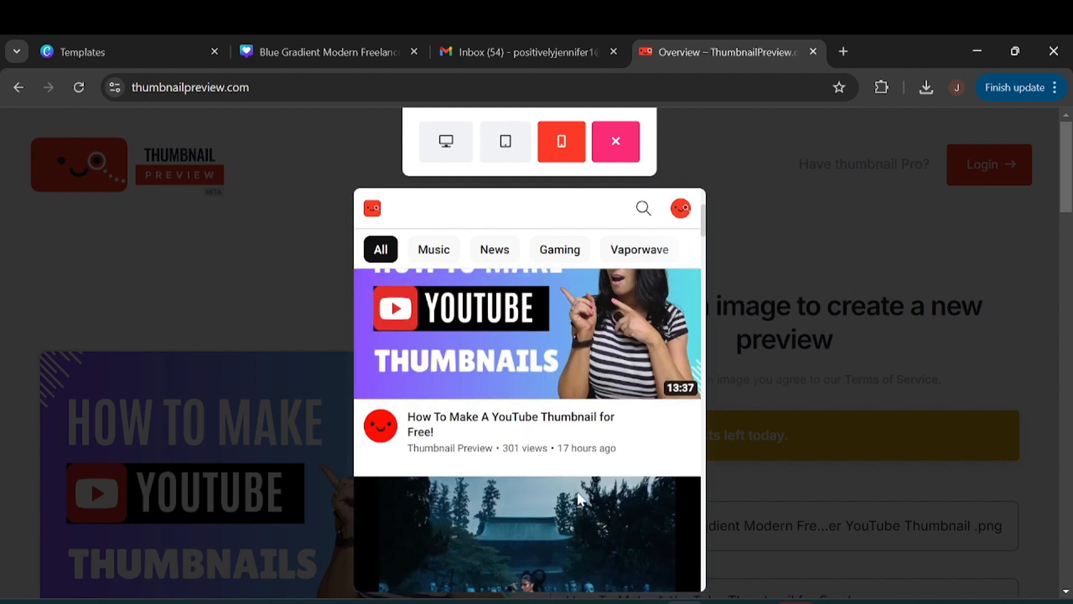
{"action": "scroll", "coordinate": [579, 496], "scroll_direction": "down", "scroll_amount": 2}
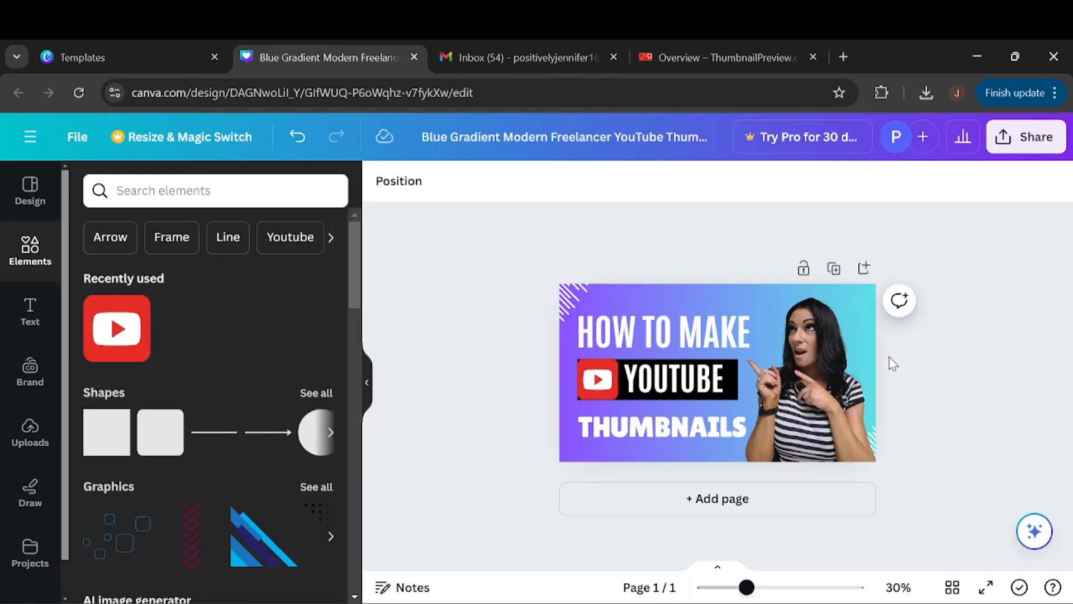
In the Canva design, shrink the page view to 10% to check the thumbnail's legibility at small size, and enlarge it to 36%
{"action": "left_click_drag", "start_coordinate": [747, 587], "coordinate": [693, 597]}
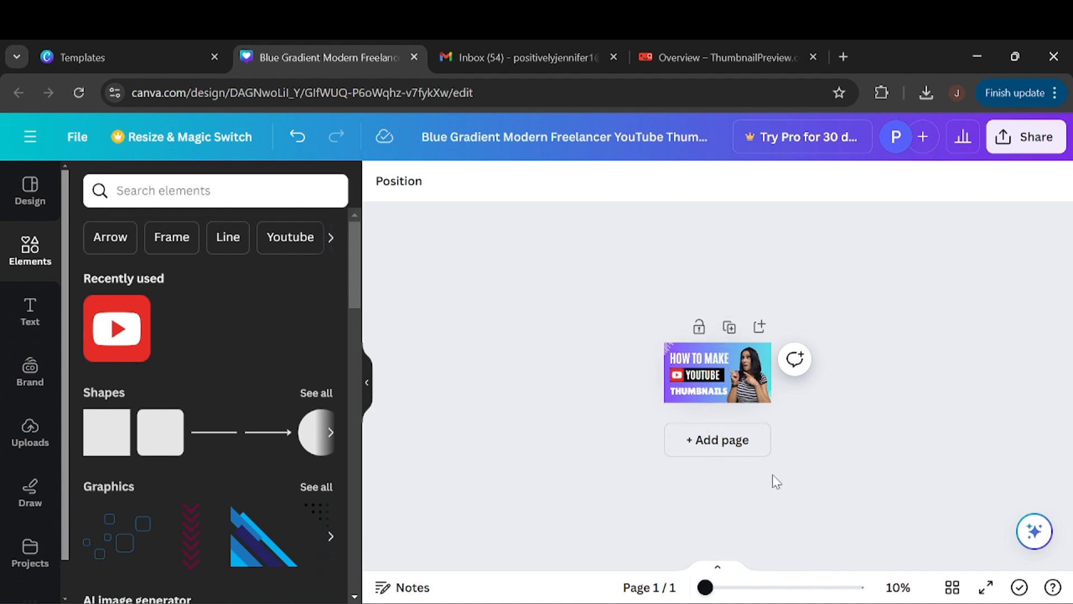
{"action": "left_click_drag", "start_coordinate": [707, 587], "coordinate": [756, 598]}
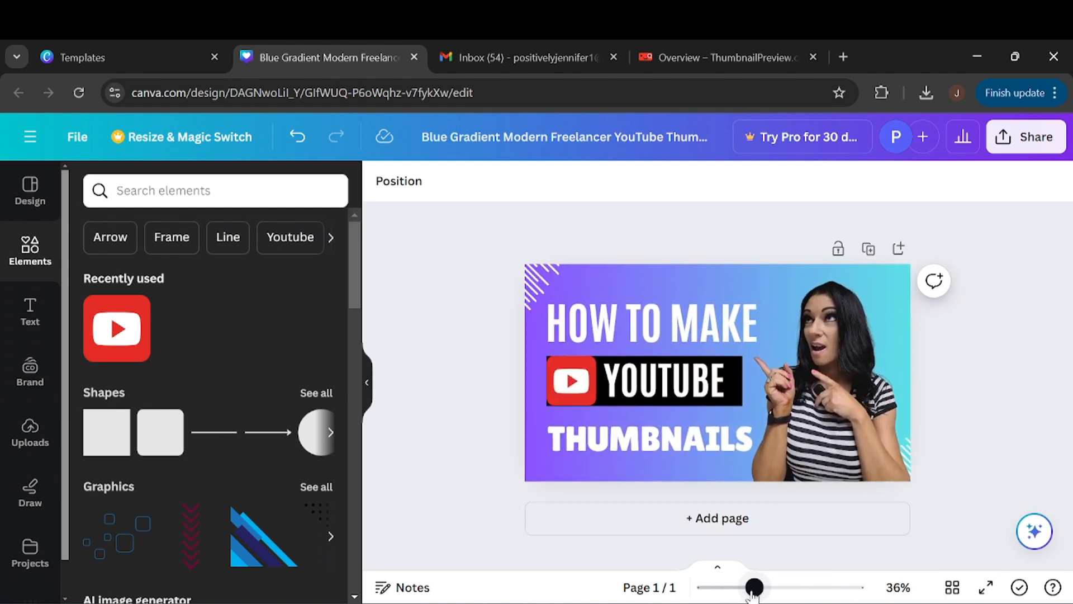